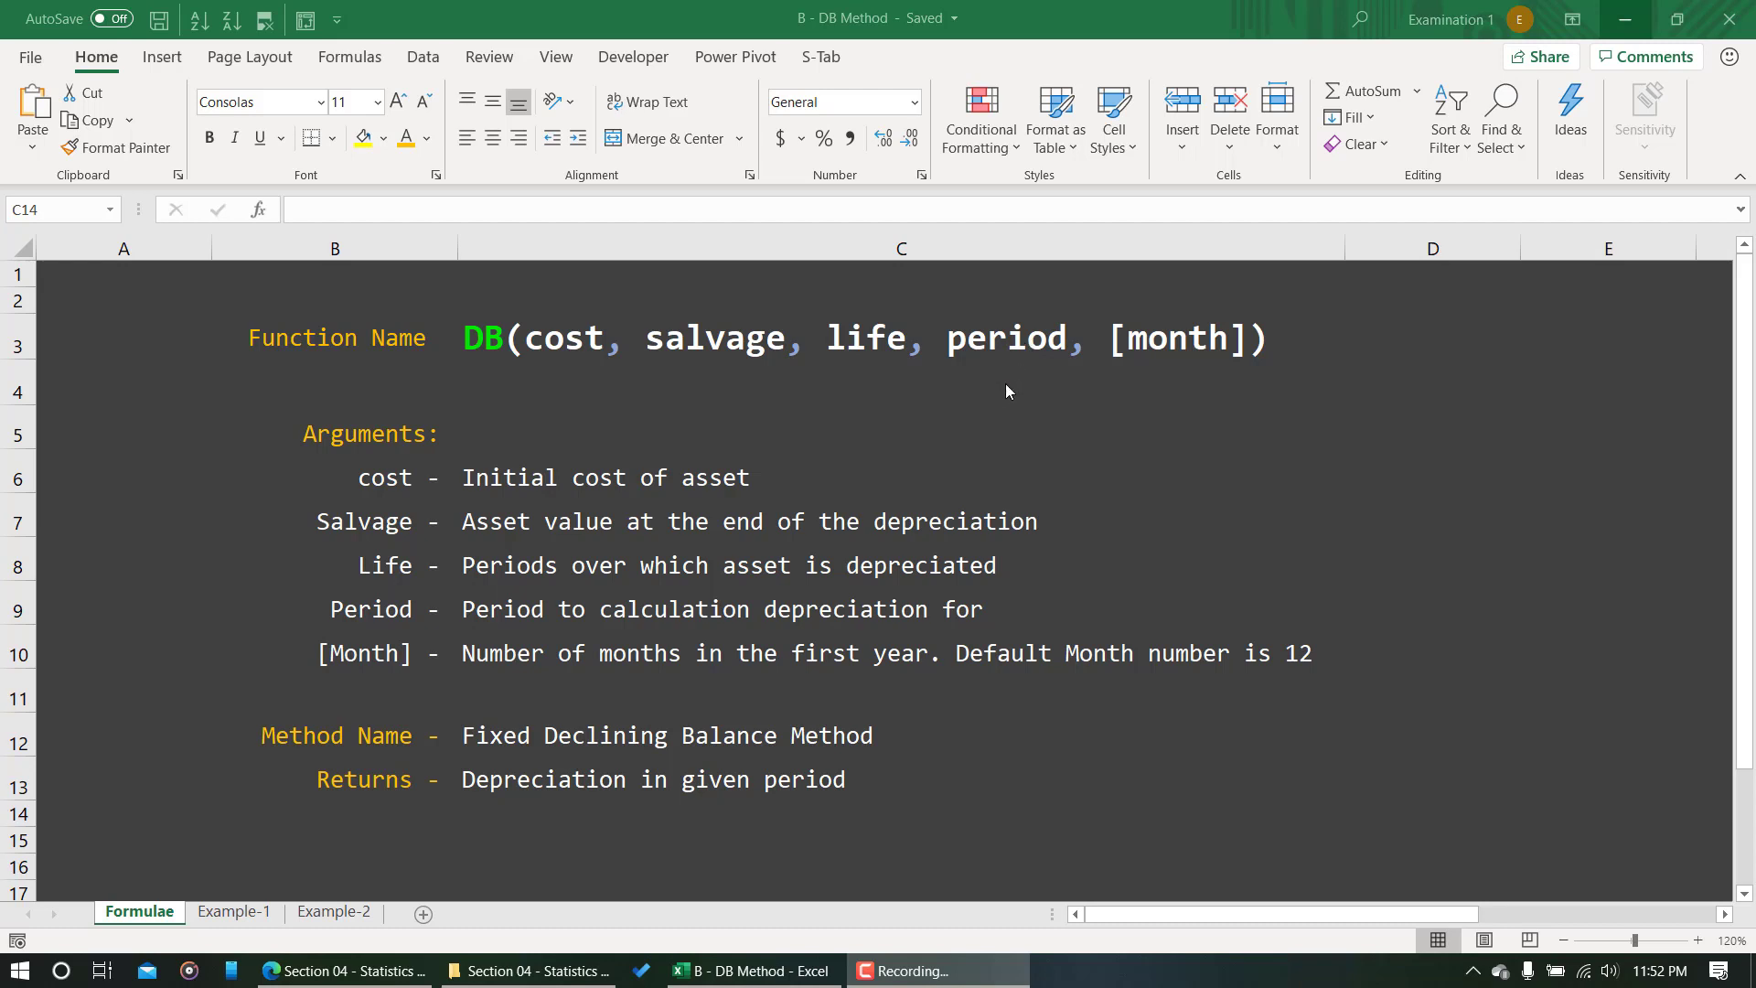
On the Example-1 sheet, fill in the given data: initial cost 100000, salvage value 10000, life 5 years, and function used DB.
{"action": "left_click", "coordinate": [235, 912]}
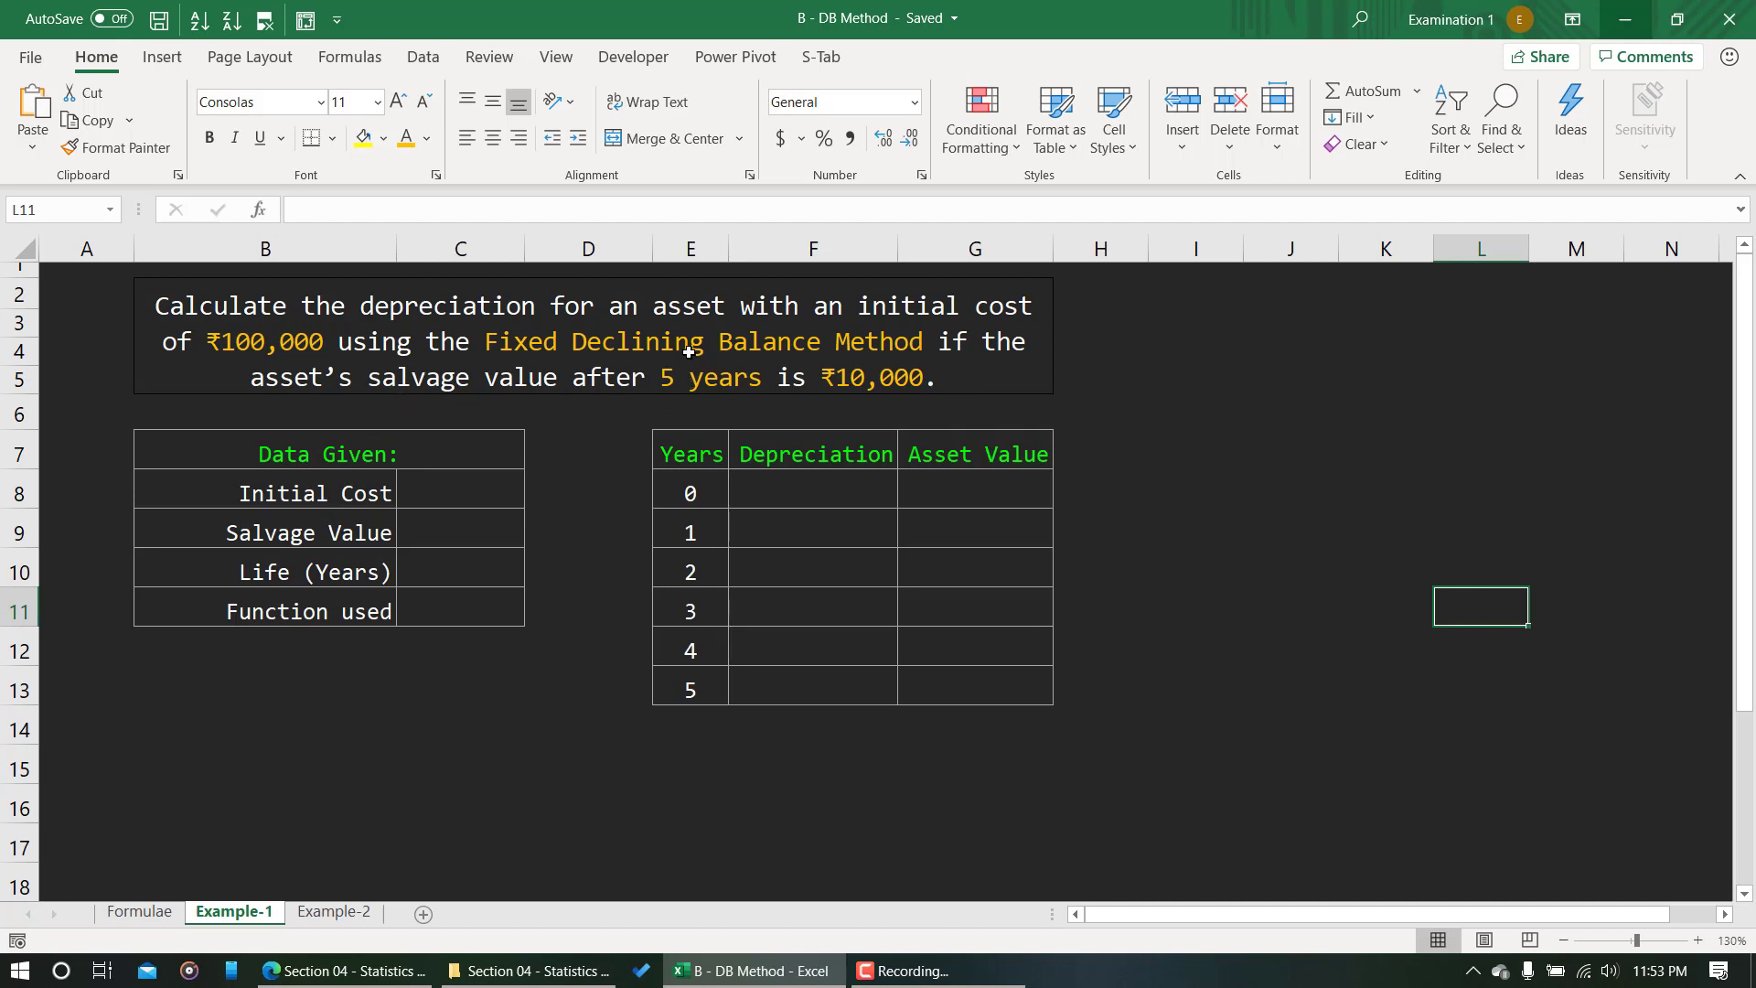
{"action": "left_click", "coordinate": [485, 495]}
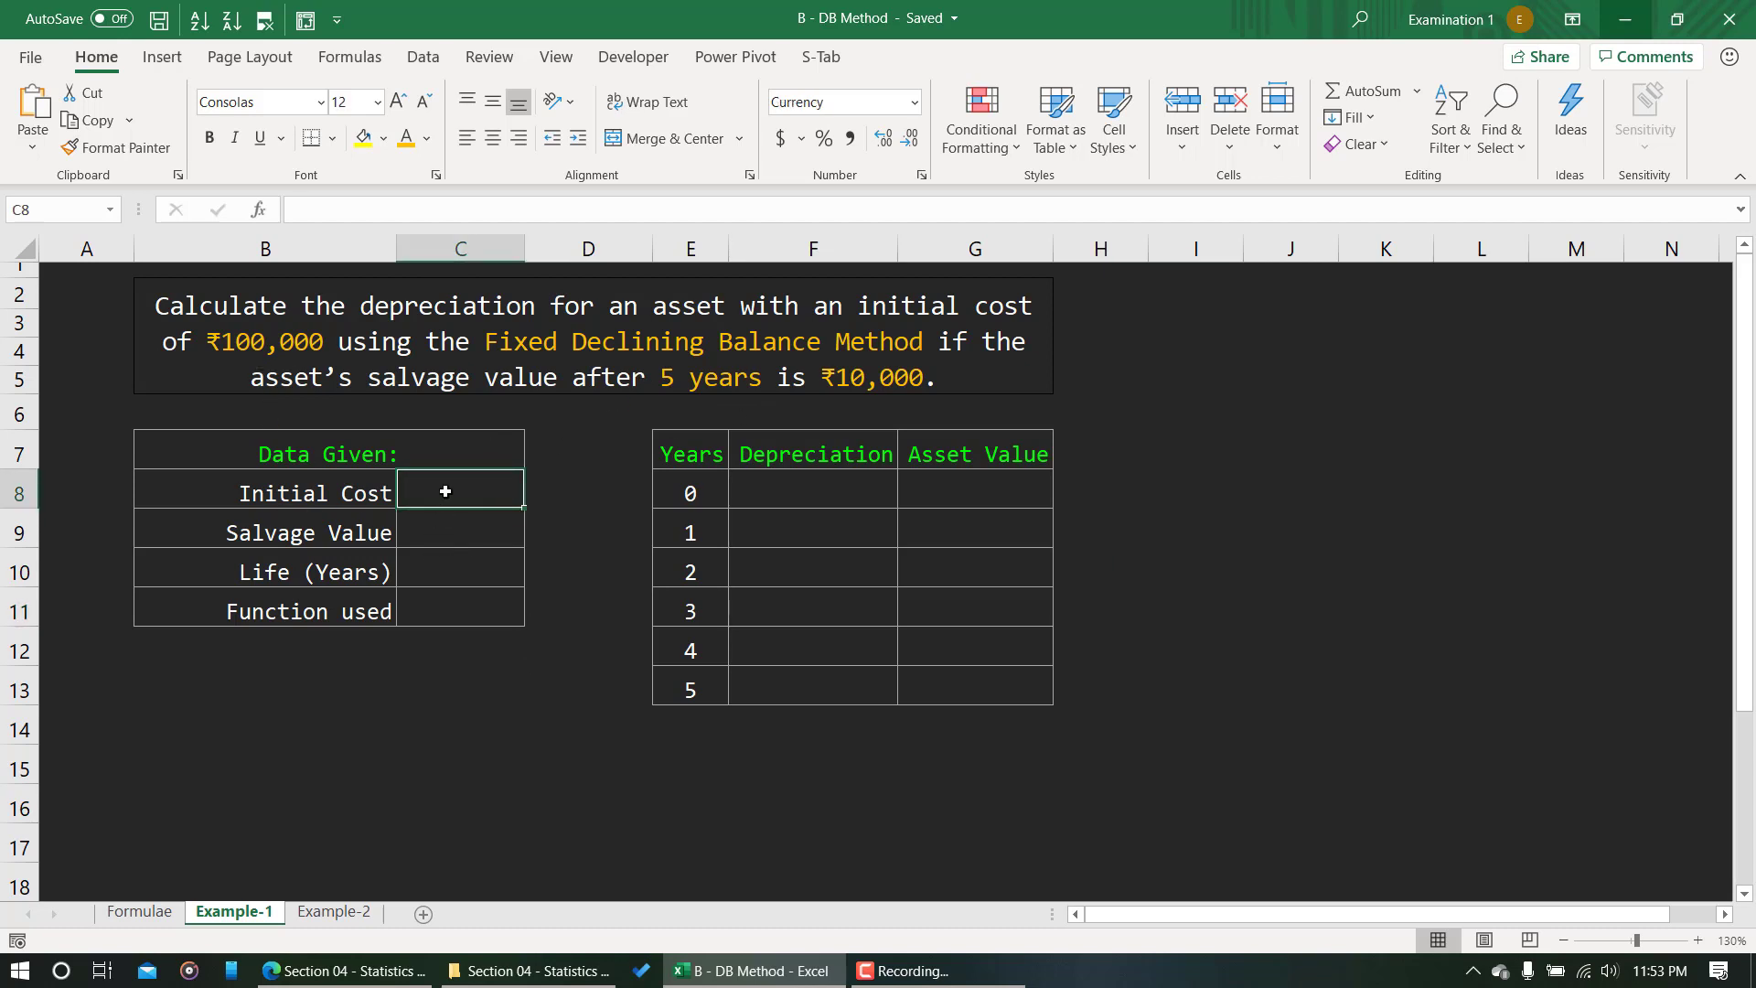
{"action": "type", "text": "100000"}
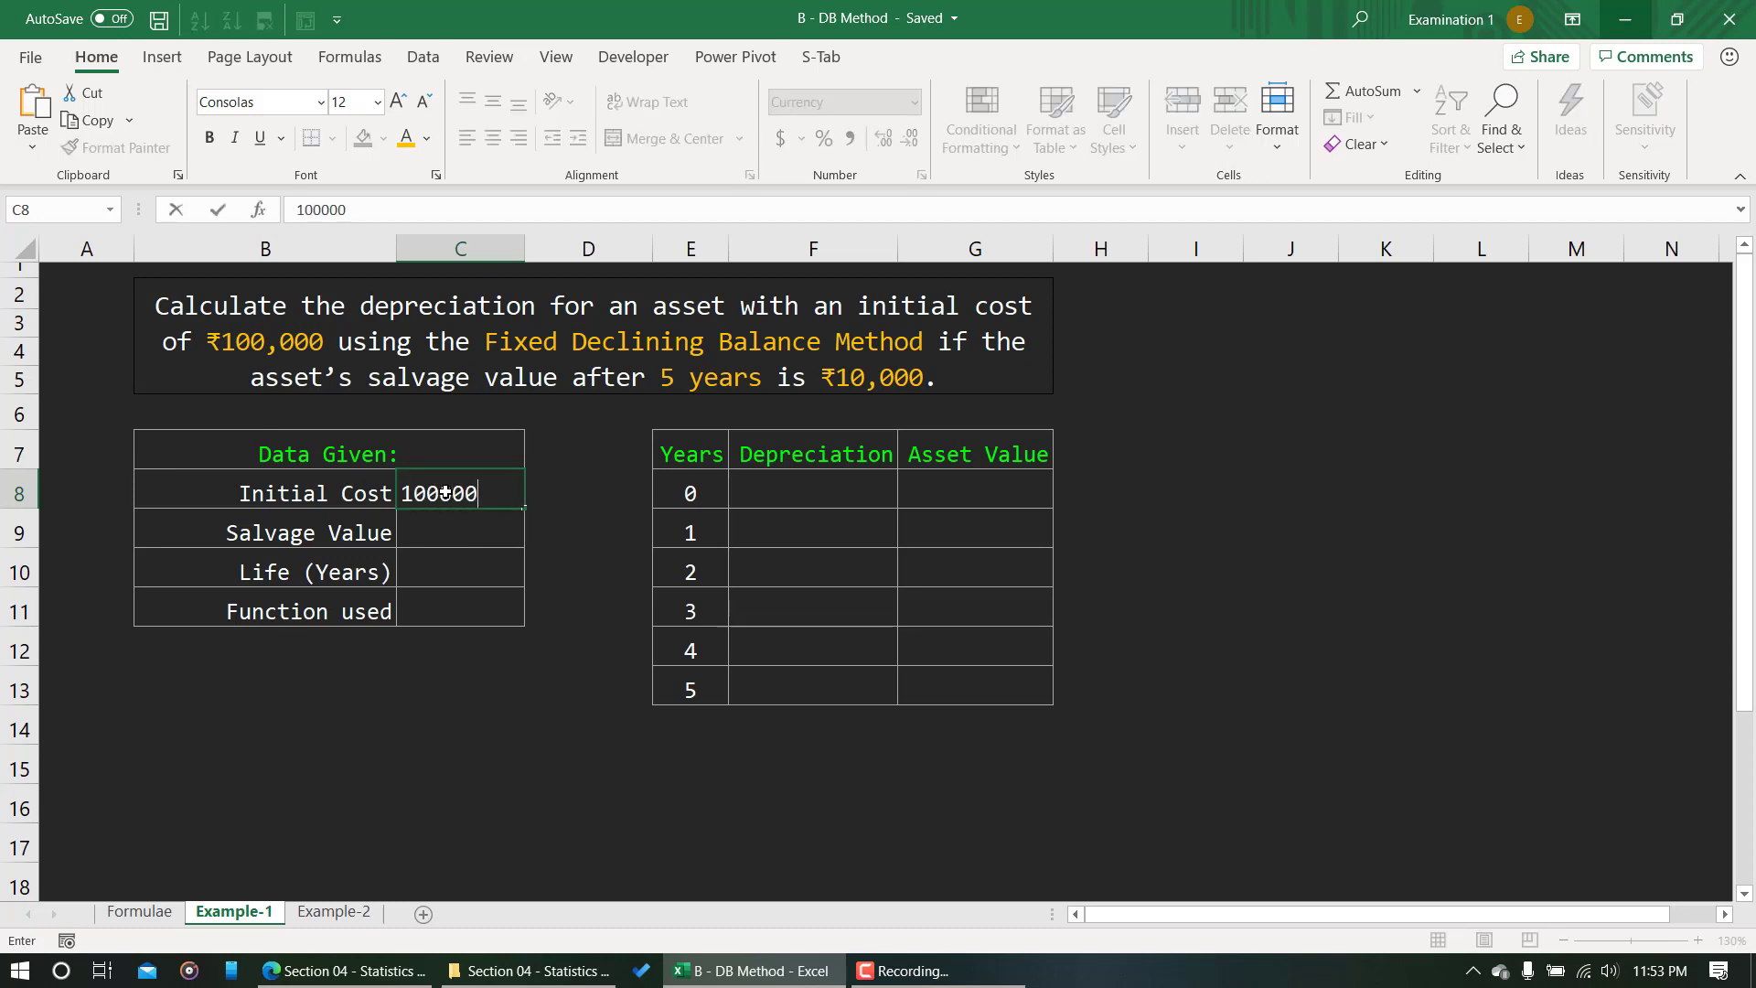
{"action": "key", "text": "Return"}
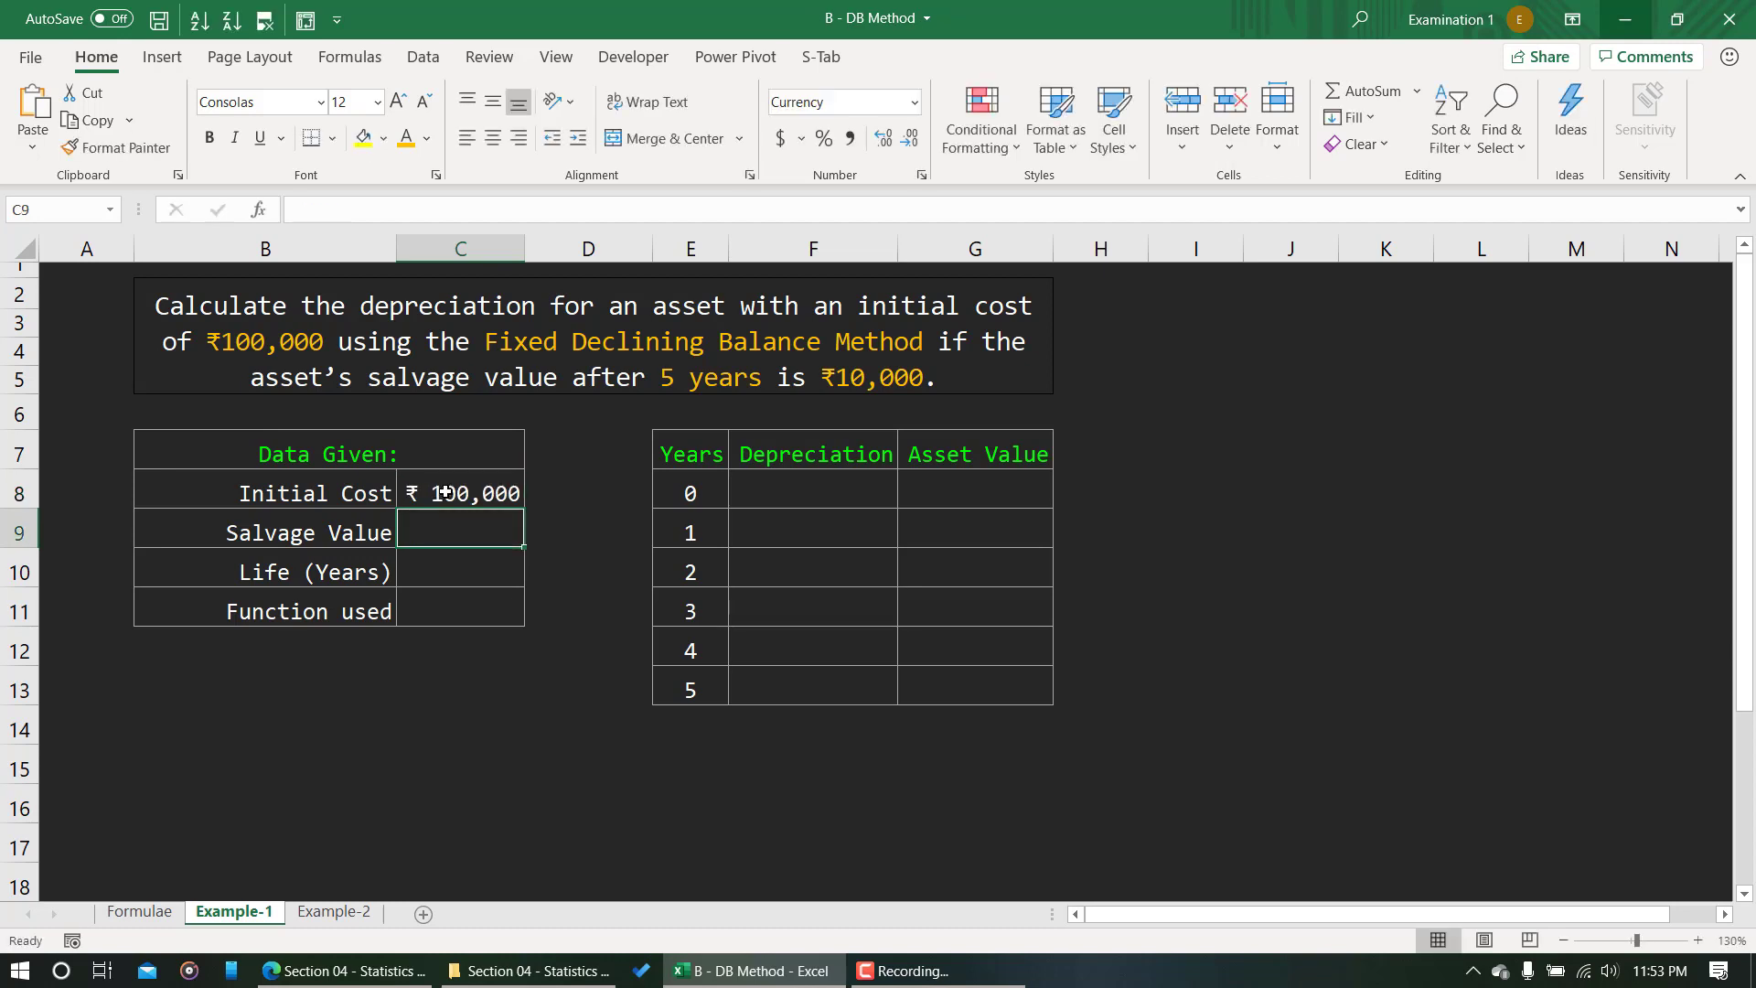
{"action": "type", "text": "10000"}
{"action": "key", "text": "Return"}
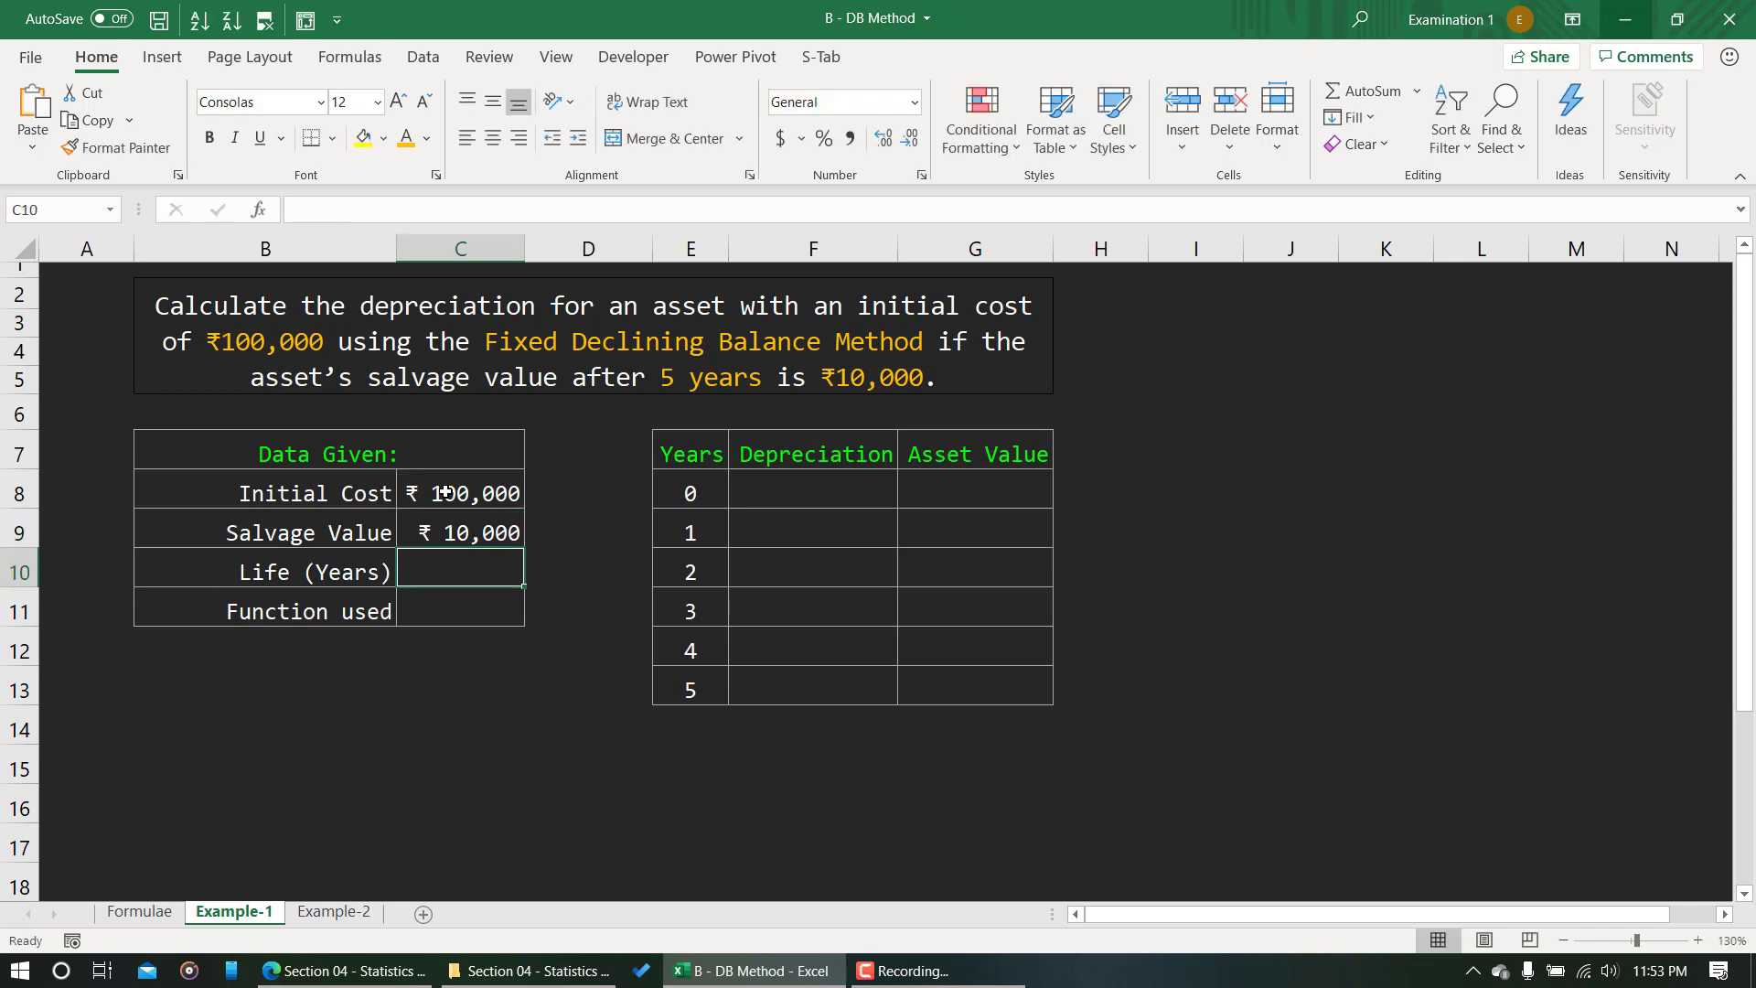
{"action": "type", "text": "5"}
{"action": "key", "text": "Return"}
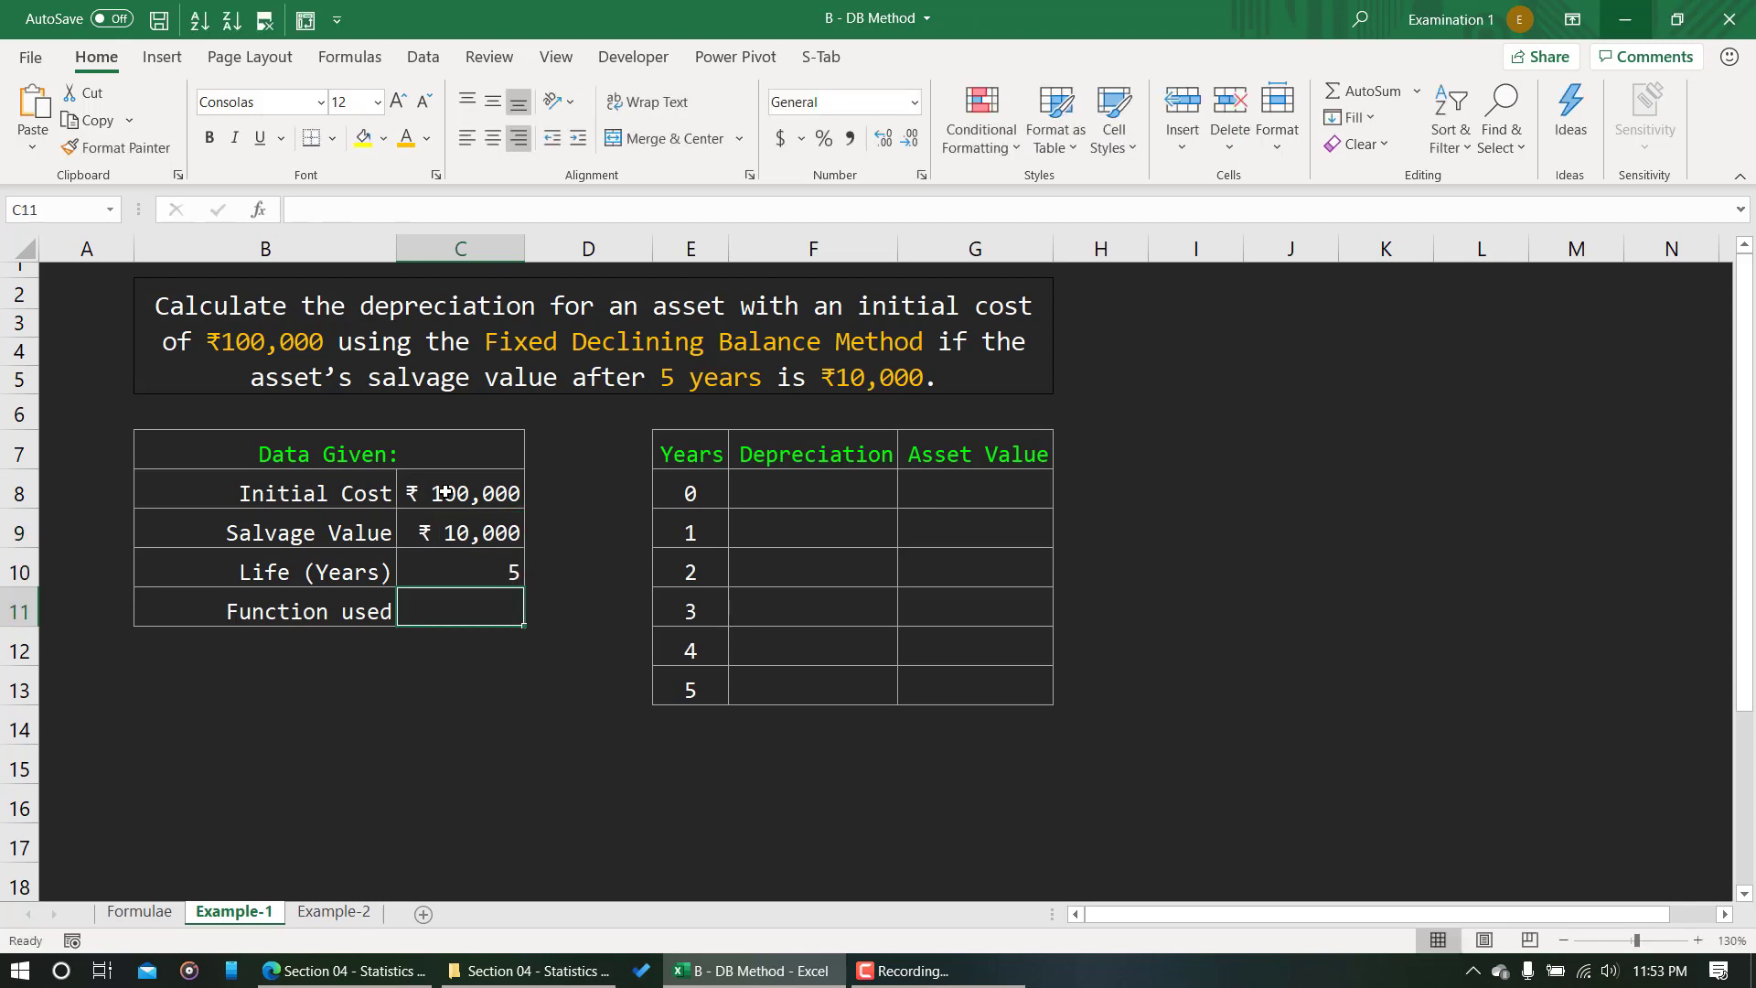
{"action": "type", "text": "DB"}
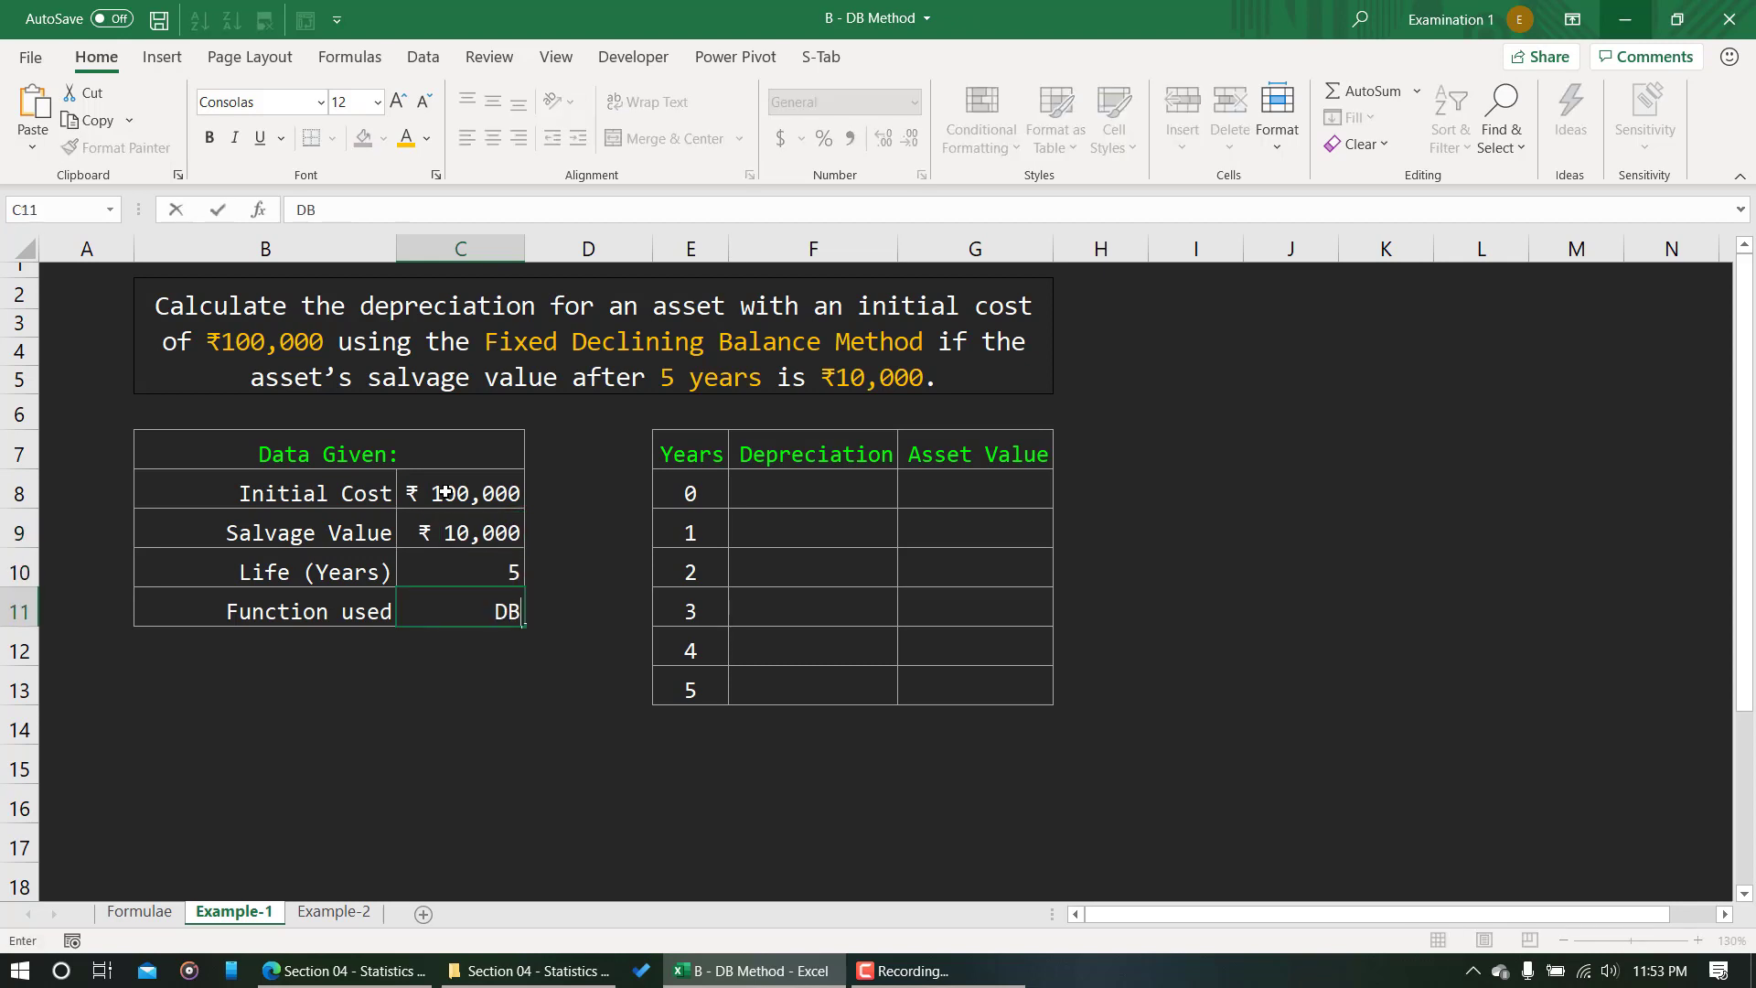
For year 0, set the depreciation to 0 and link the asset value to the initial cost in C8.
{"action": "left_click", "coordinate": [837, 485]}
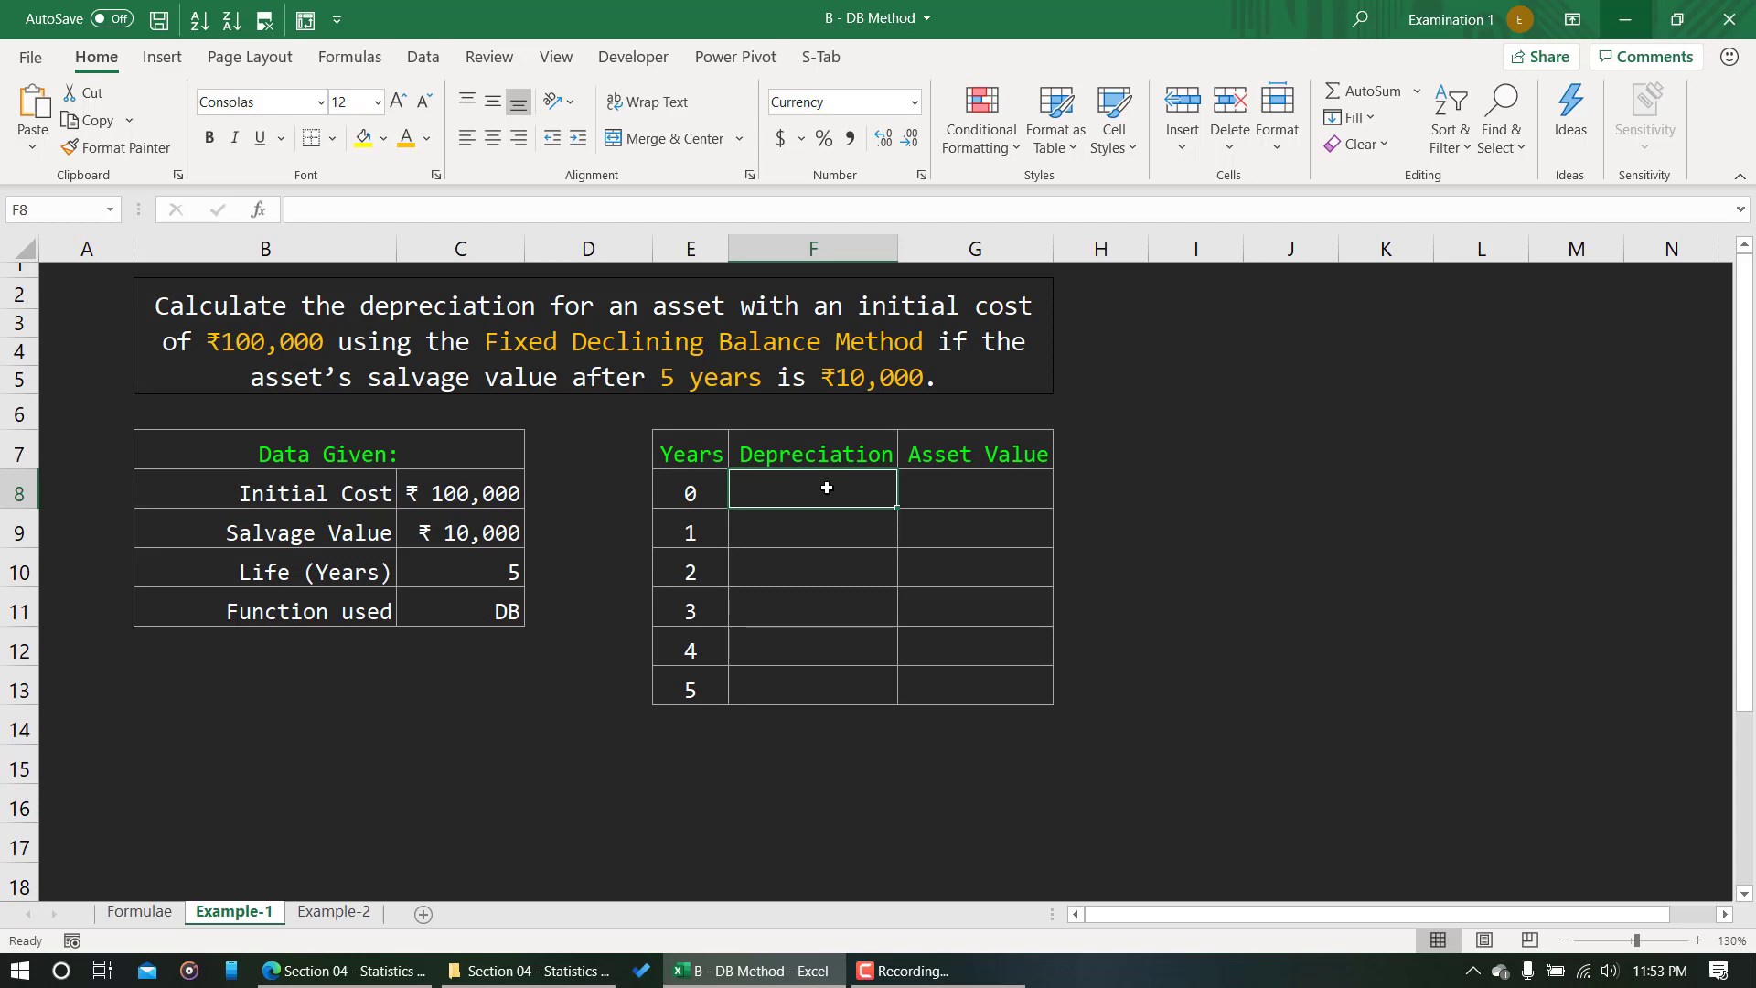
{"action": "type", "text": "0"}
{"action": "key", "text": "Tab"}
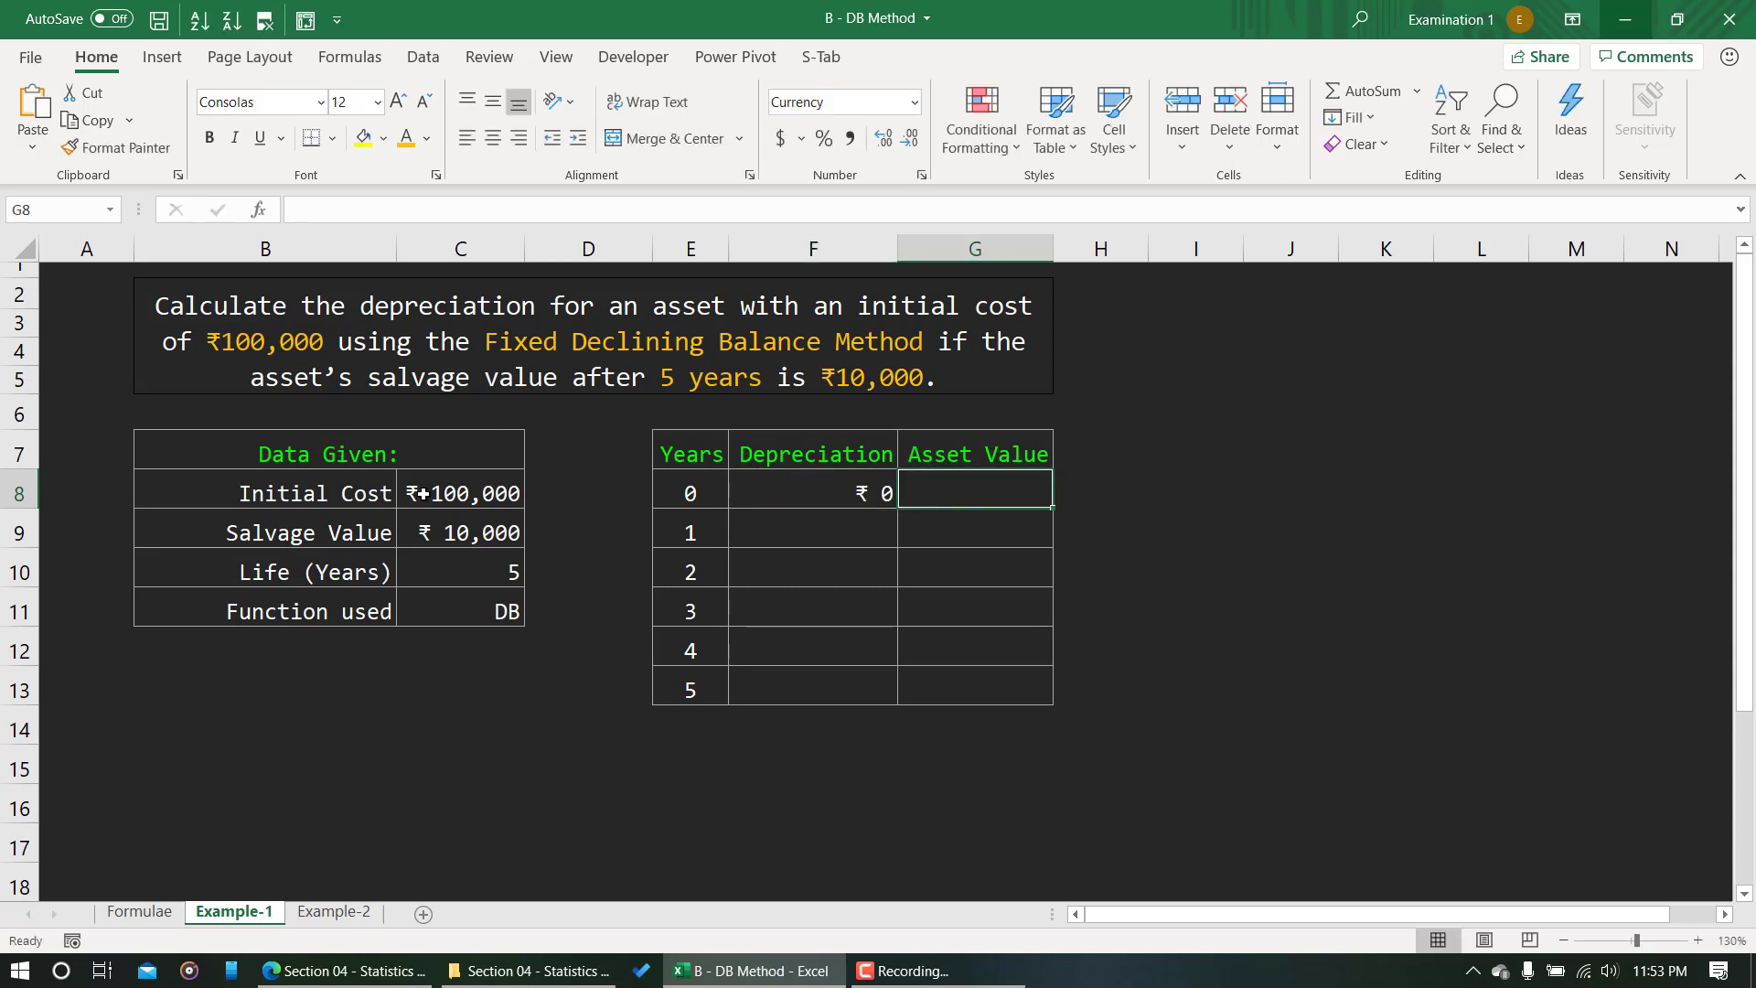
{"action": "type", "text": "="}
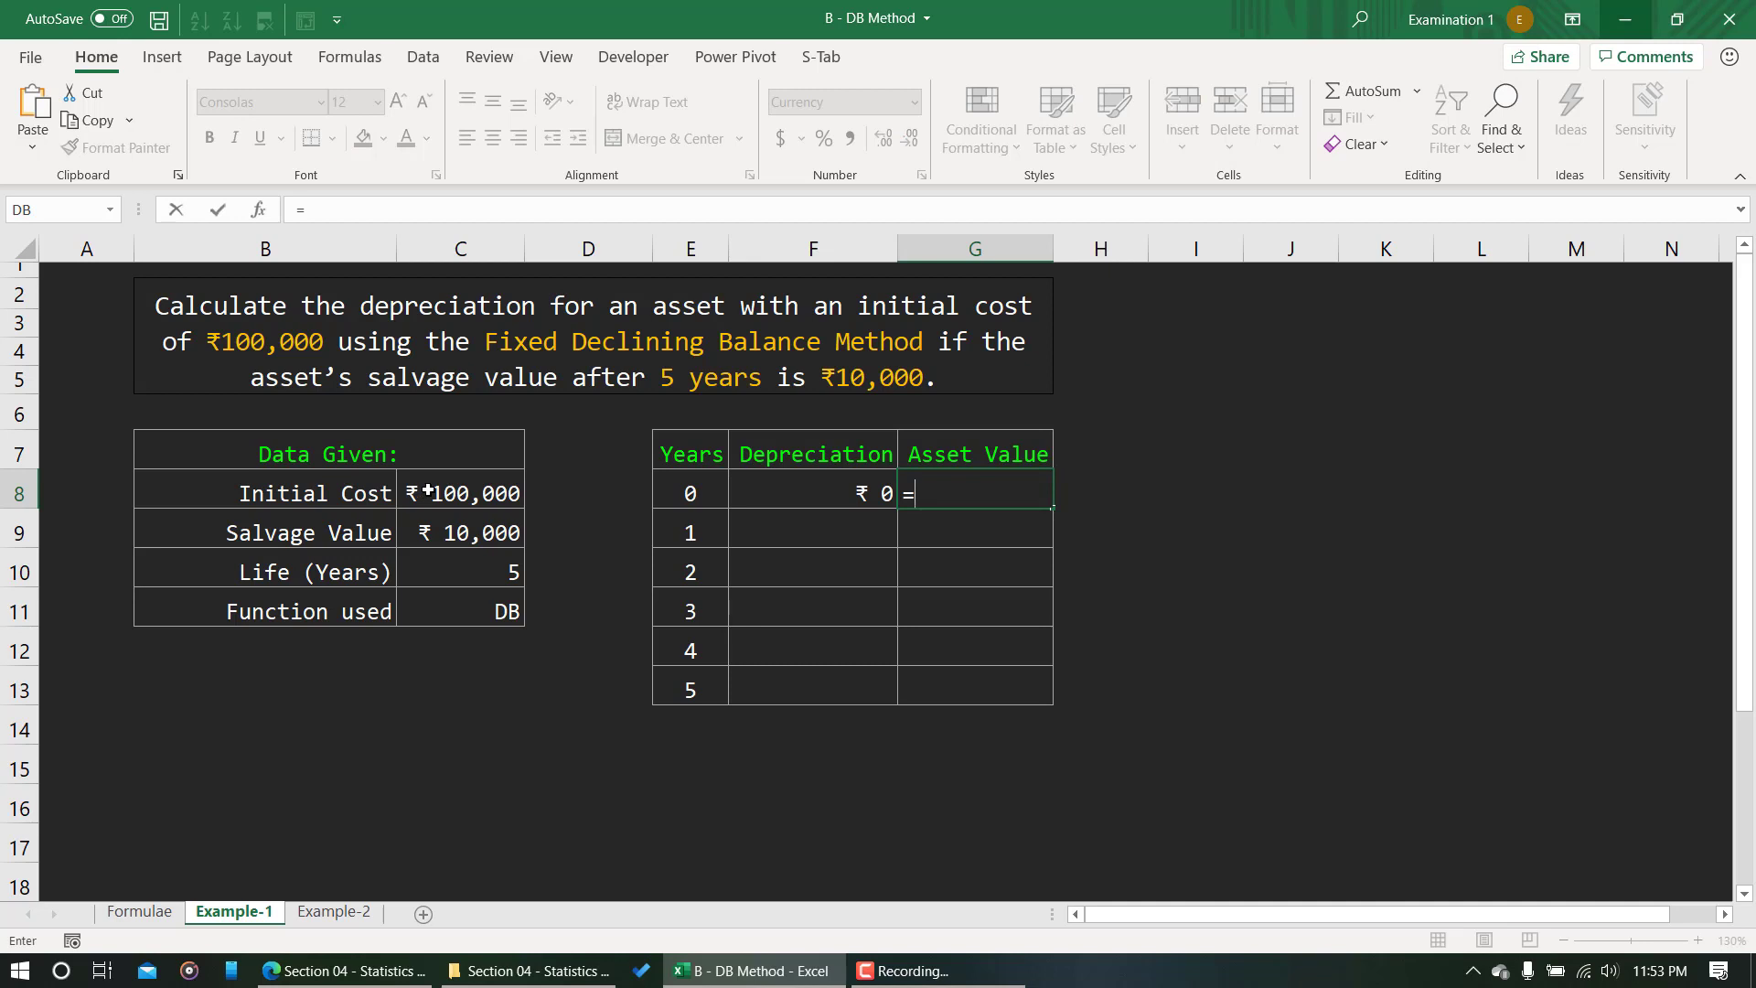
{"action": "left_click", "coordinate": [427, 491]}
{"action": "key", "text": "Return"}
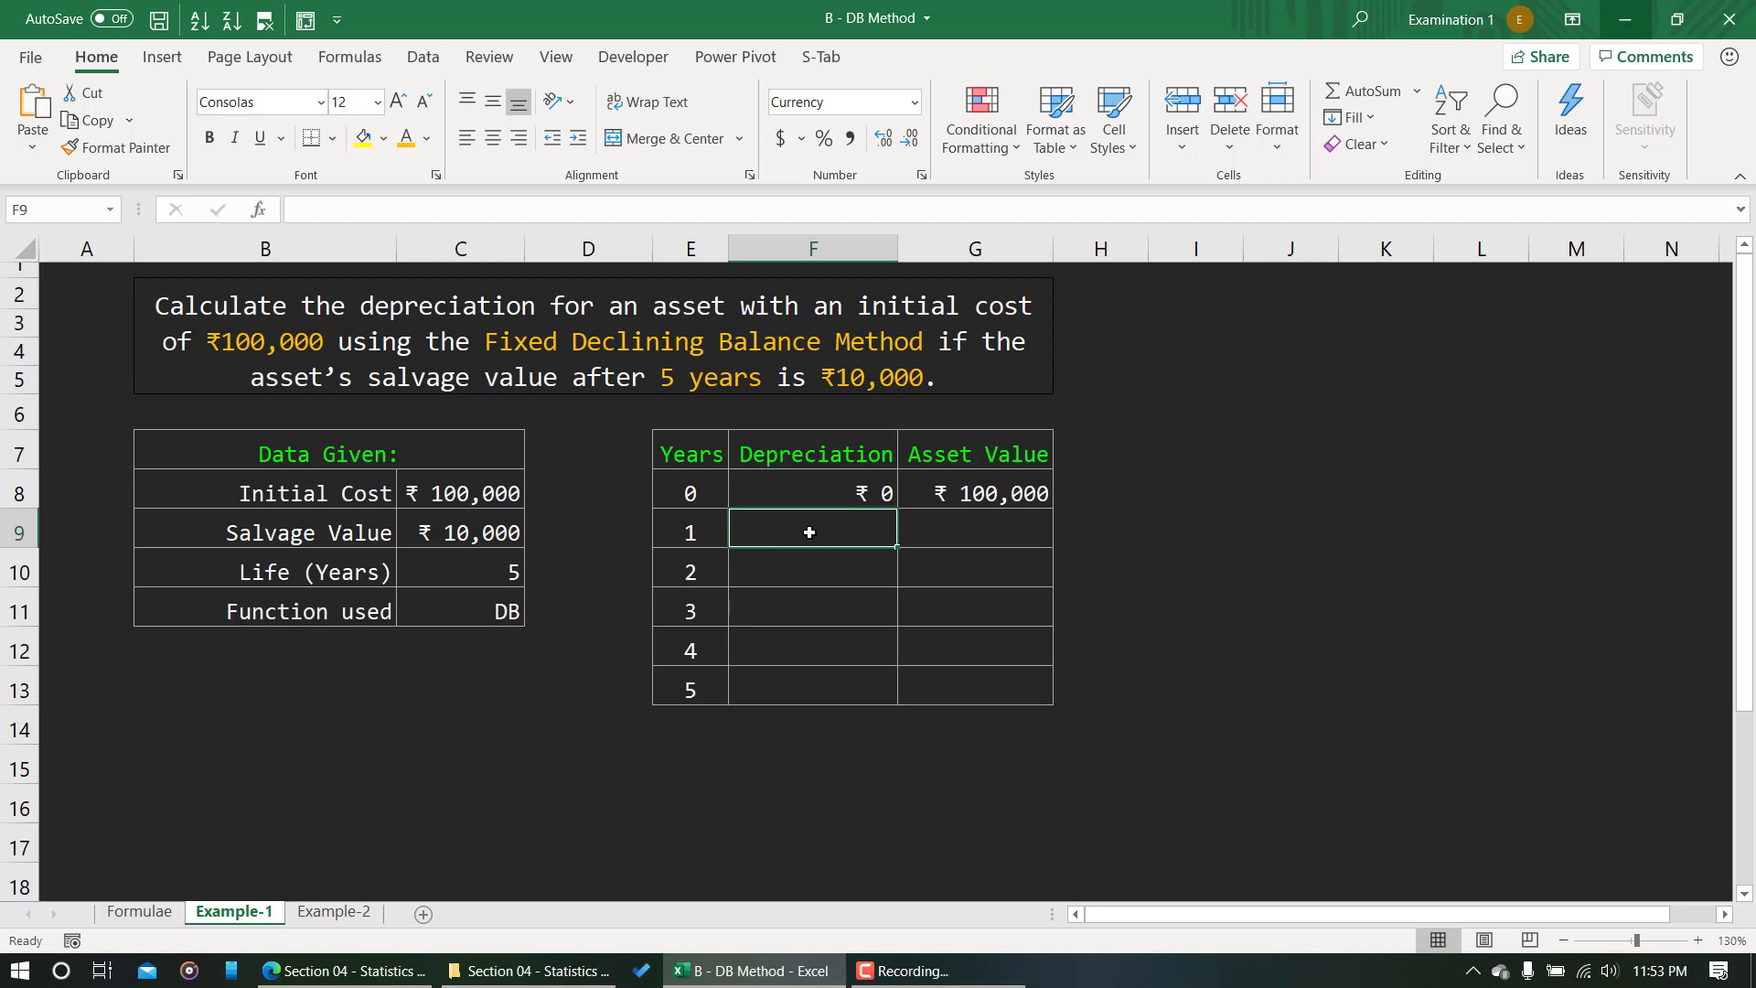
Start a DB formula in the year 1 depreciation cell, using the initial cost as the absolute reference $C$8.
{"action": "type", "text": "="}
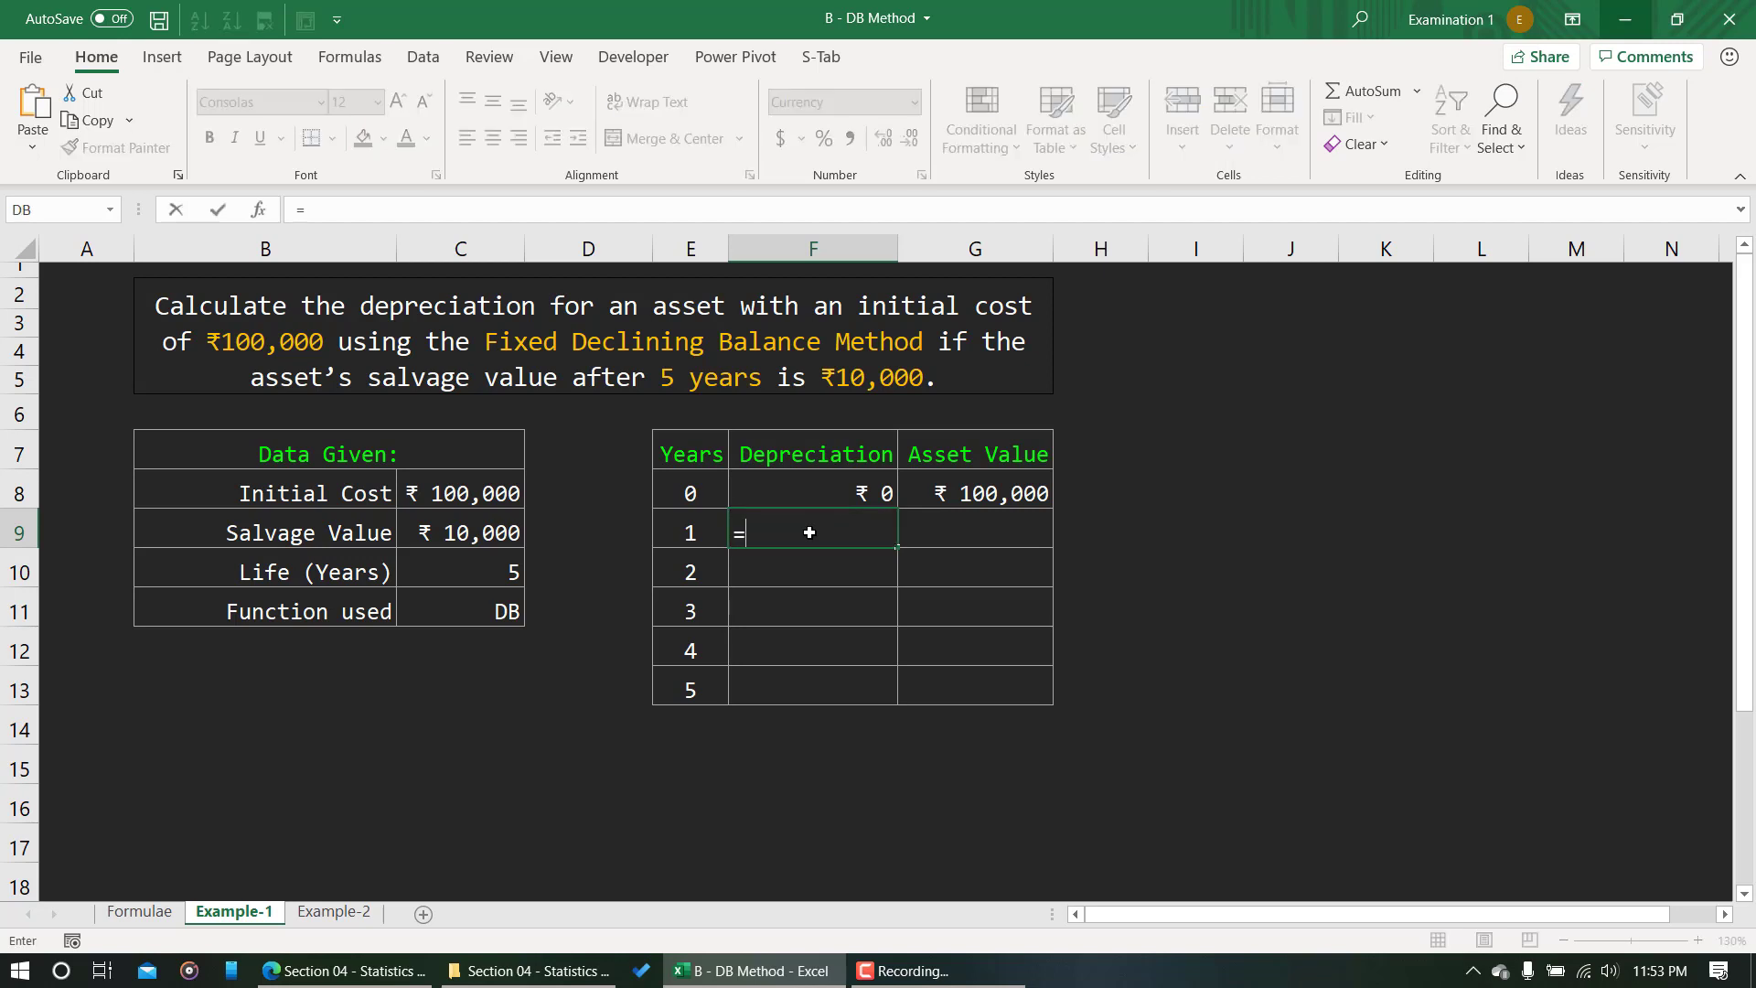
{"action": "type", "text": "db"}
{"action": "key", "text": "Tab"}
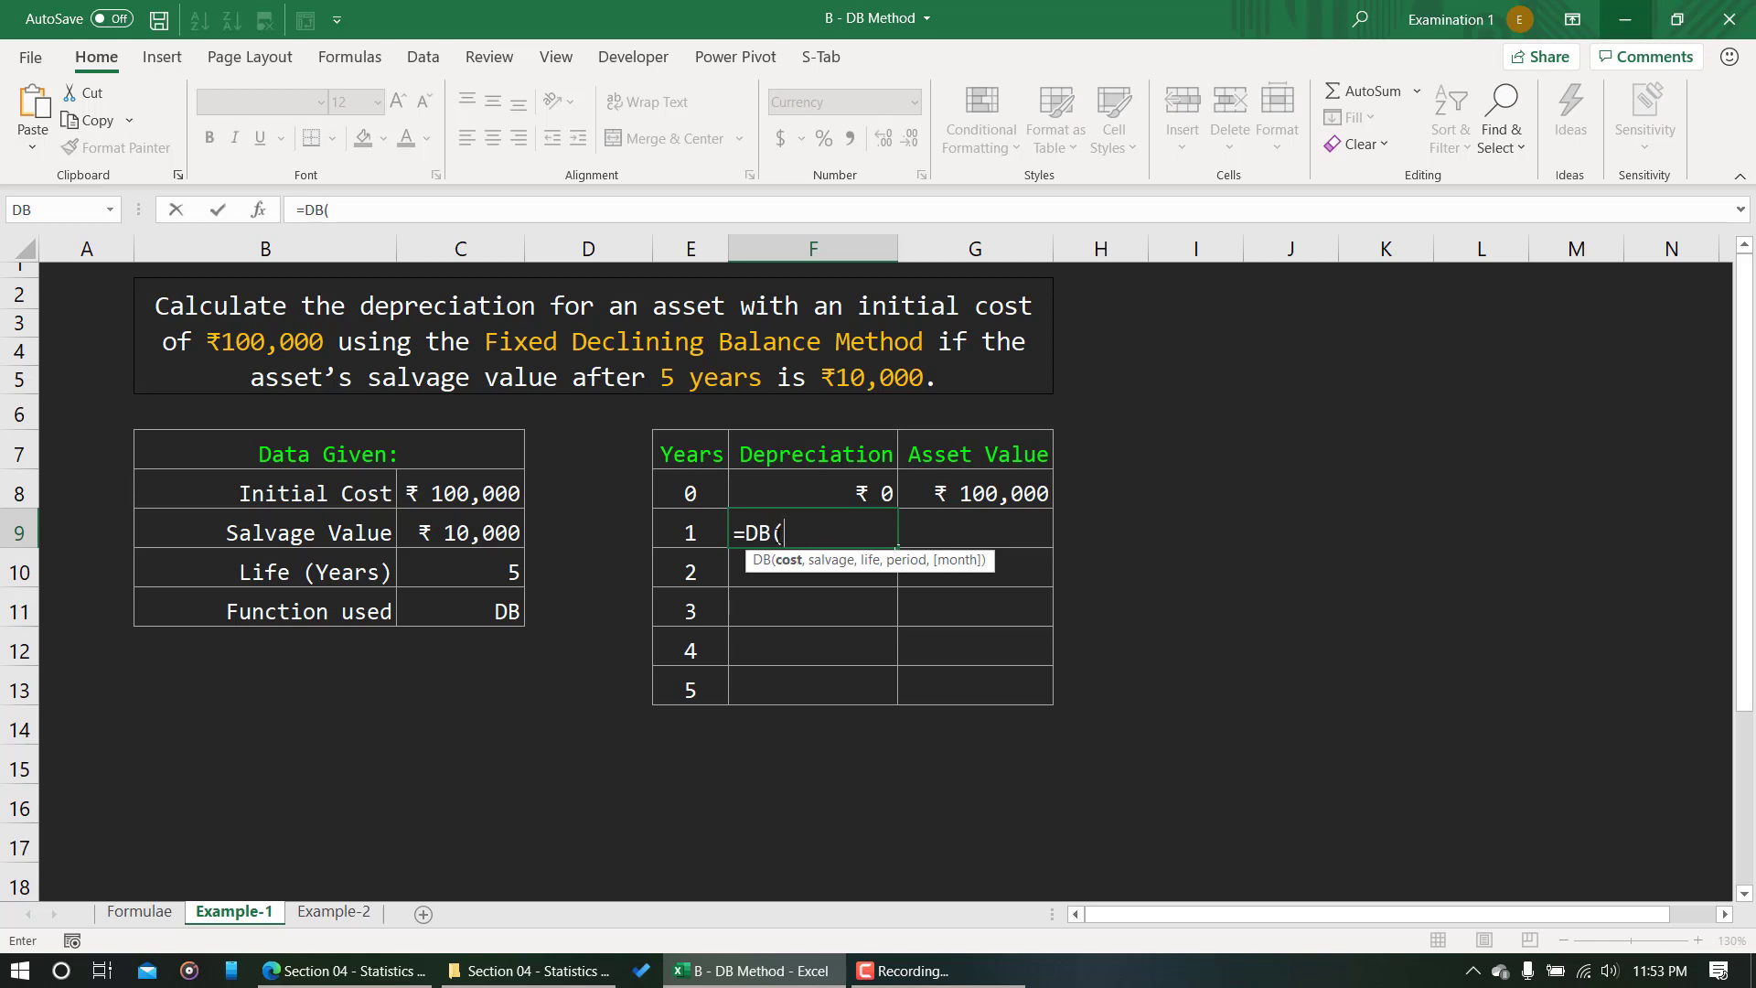
{"action": "left_click", "coordinate": [474, 495]}
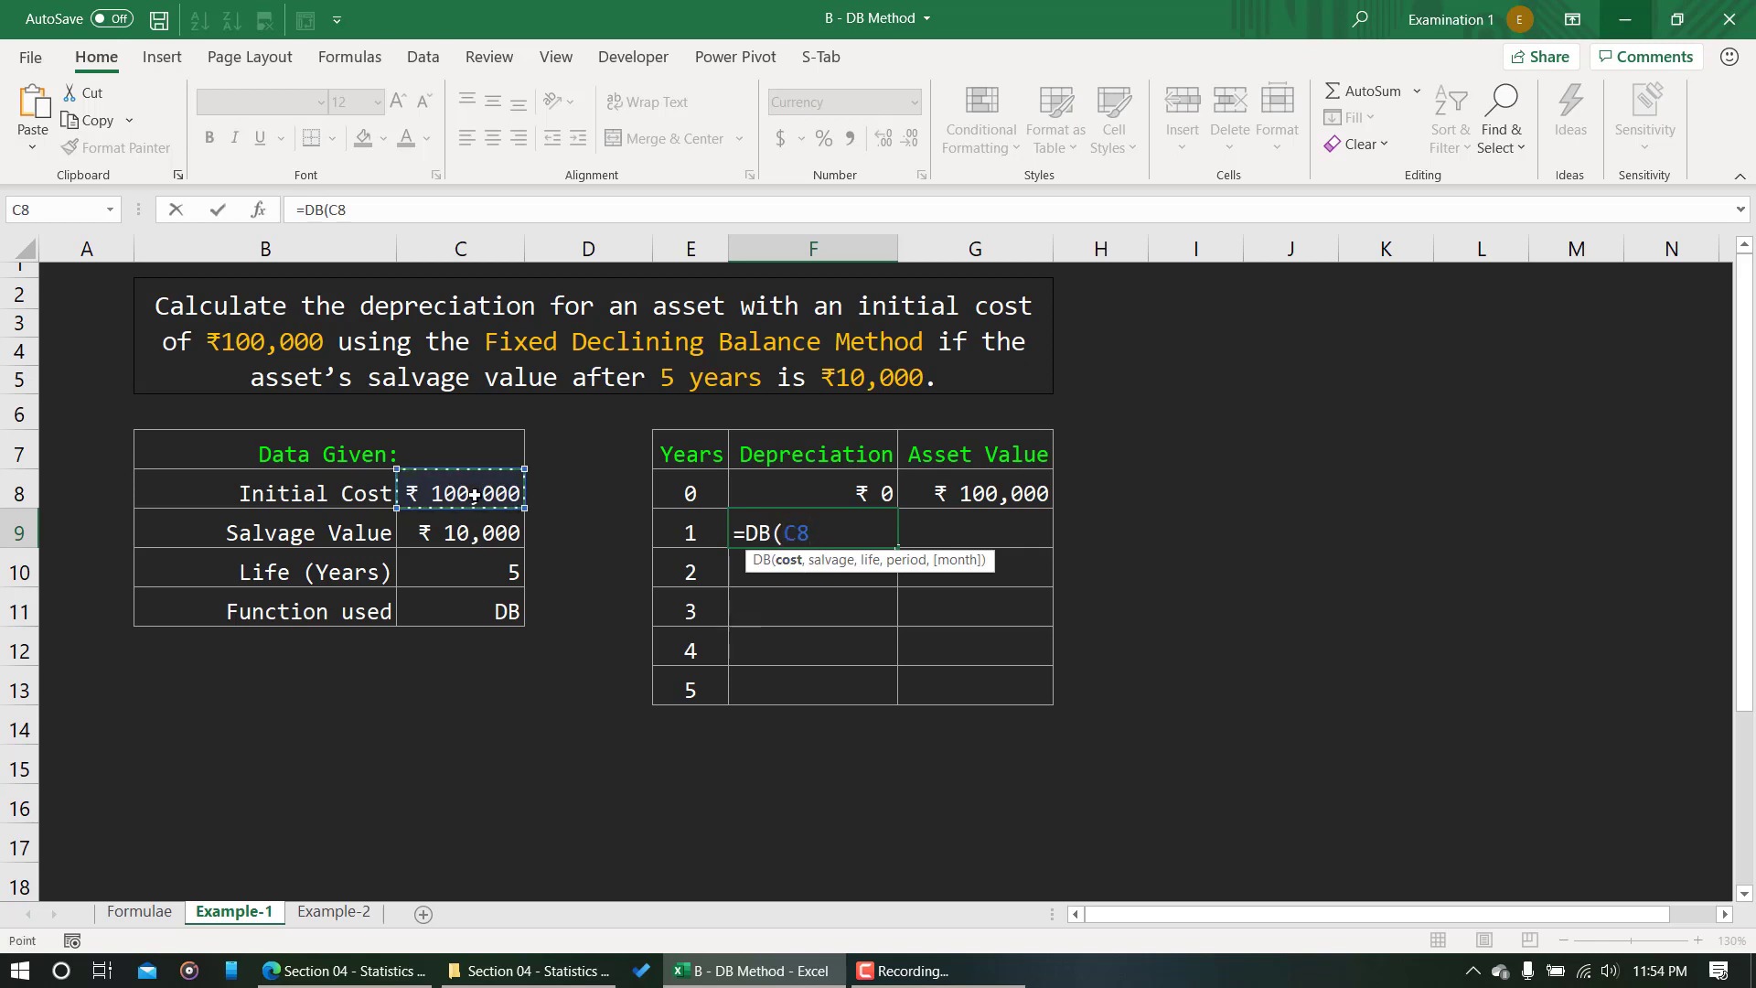
{"action": "key", "text": "F4"}
{"action": "key", "text": "F4"}
{"action": "key", "text": "F4"}
{"action": "key", "text": "F4"}
{"action": "key", "text": "F4"}
{"action": "type", "text": ","}
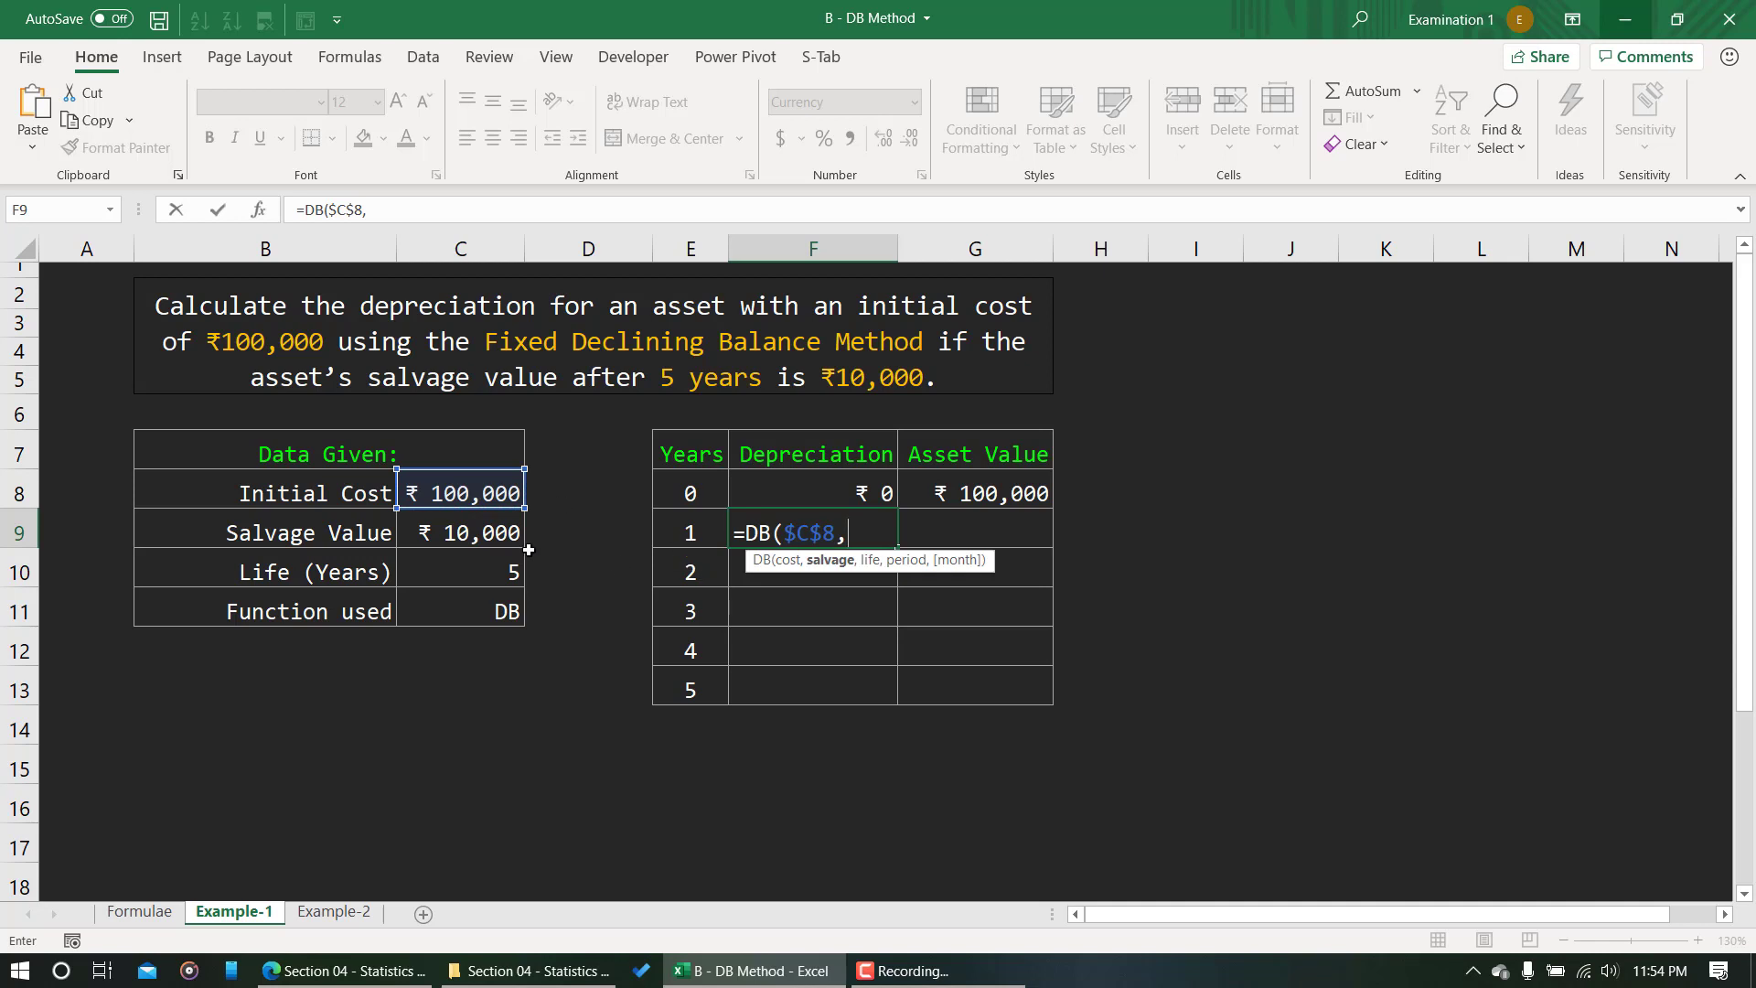
Add salvage value $C$9 and life $C$10 as absolute references to the DB formula, with year cell E9 as the period.
{"action": "left_click", "coordinate": [504, 532]}
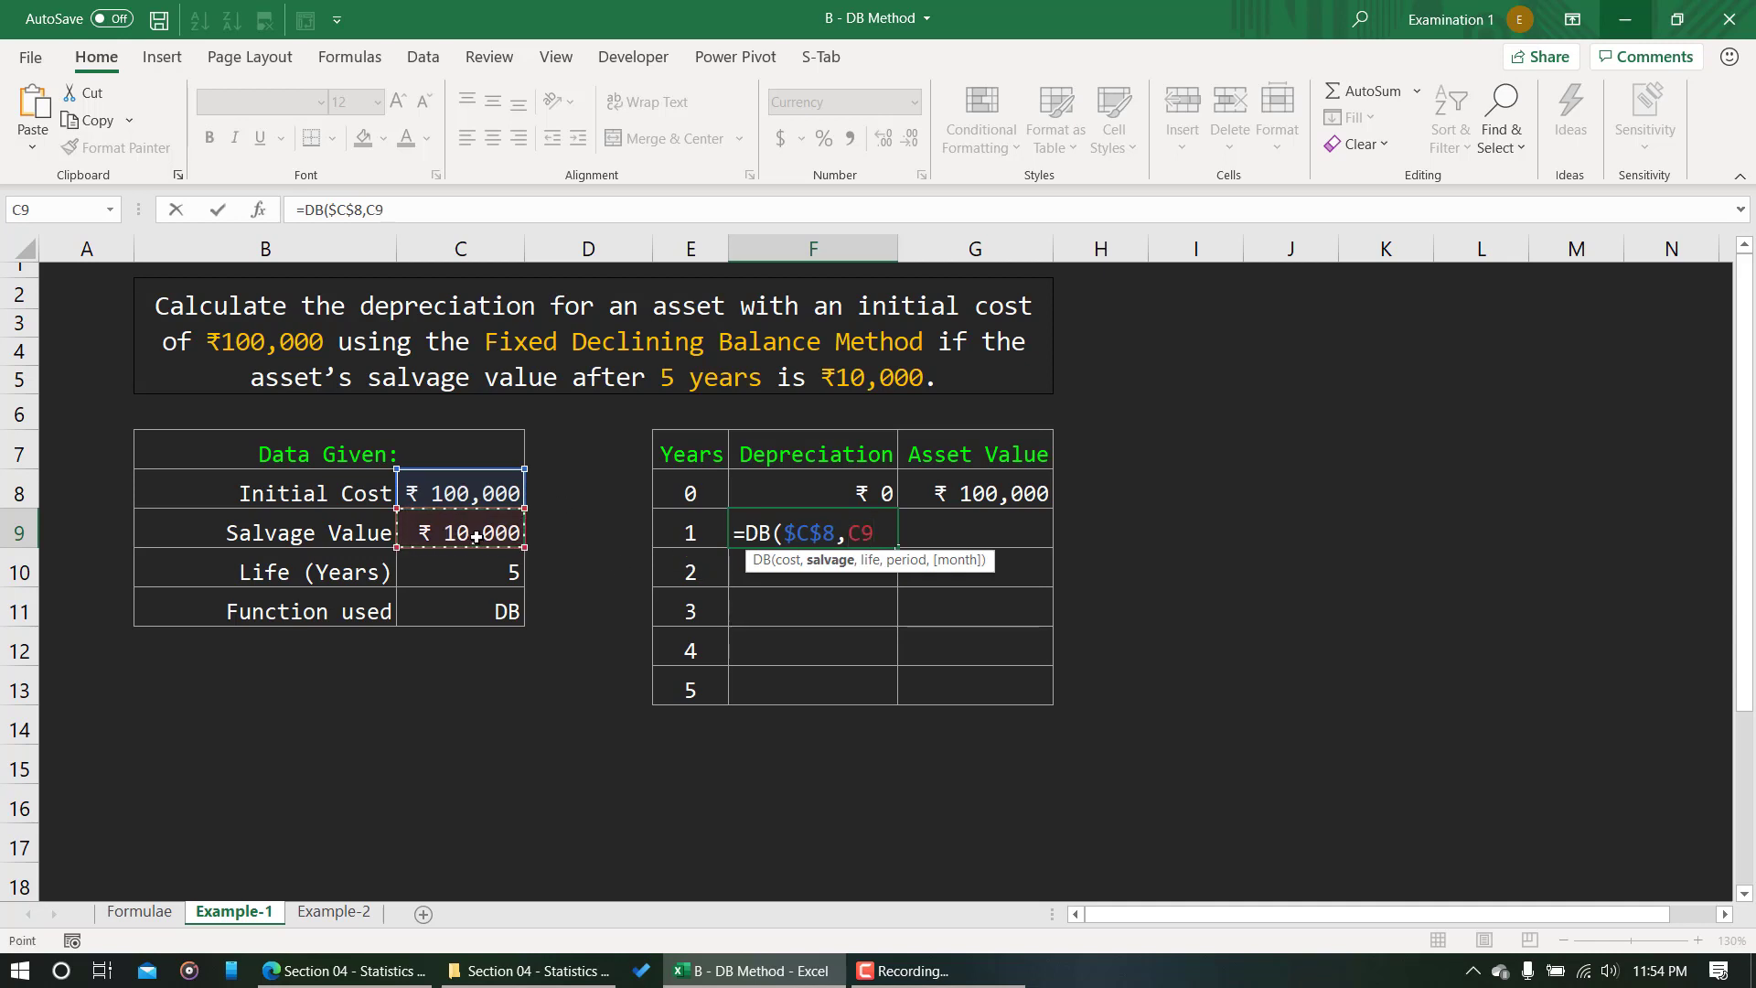
{"action": "key", "text": "F4"}
{"action": "type", "text": ","}
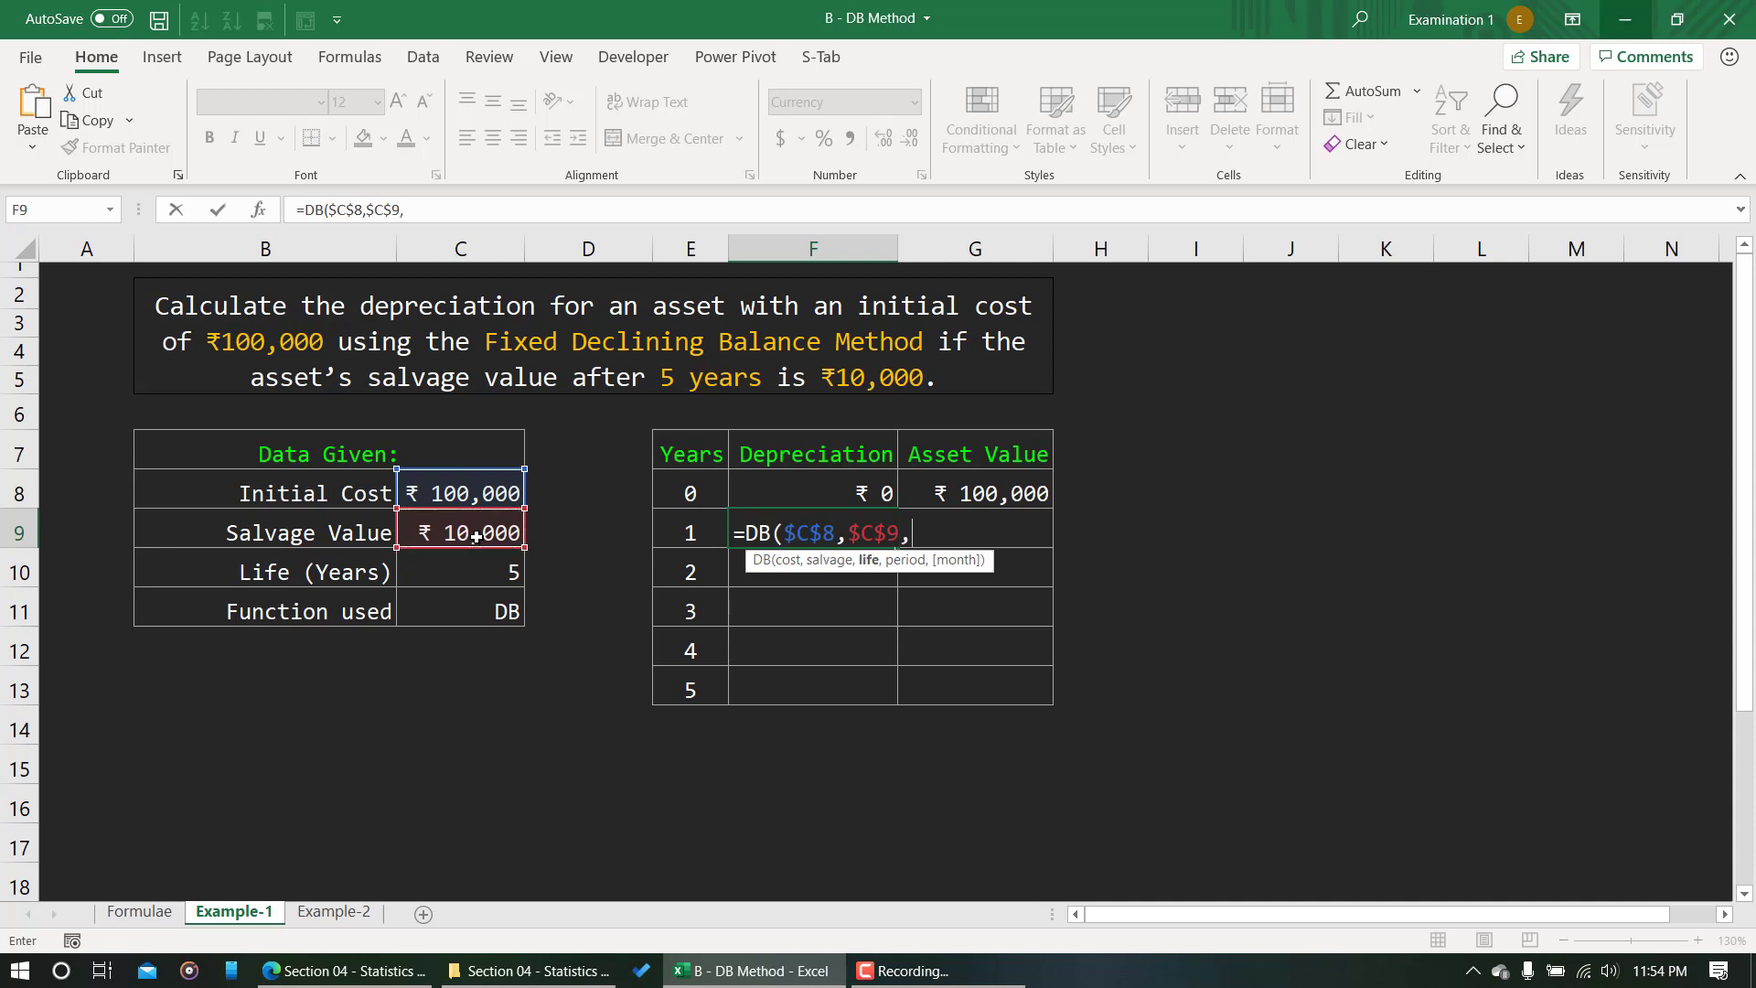
{"action": "left_click", "coordinate": [460, 575]}
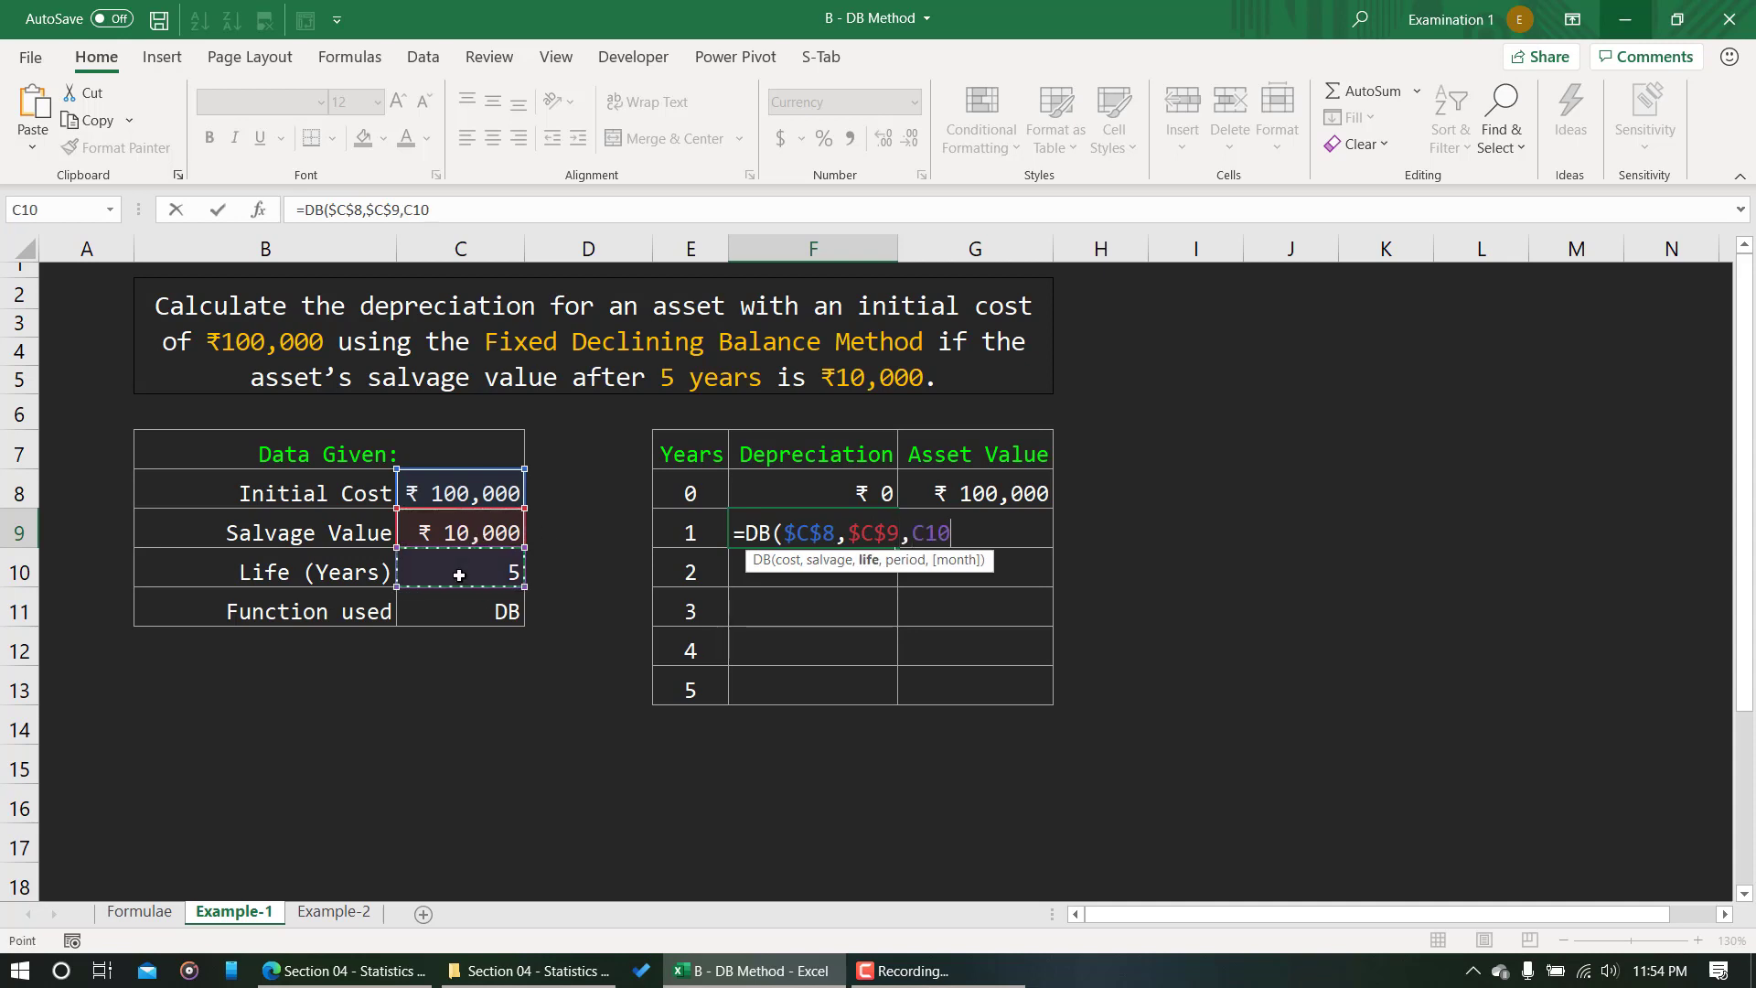
{"action": "type", "text": ","}
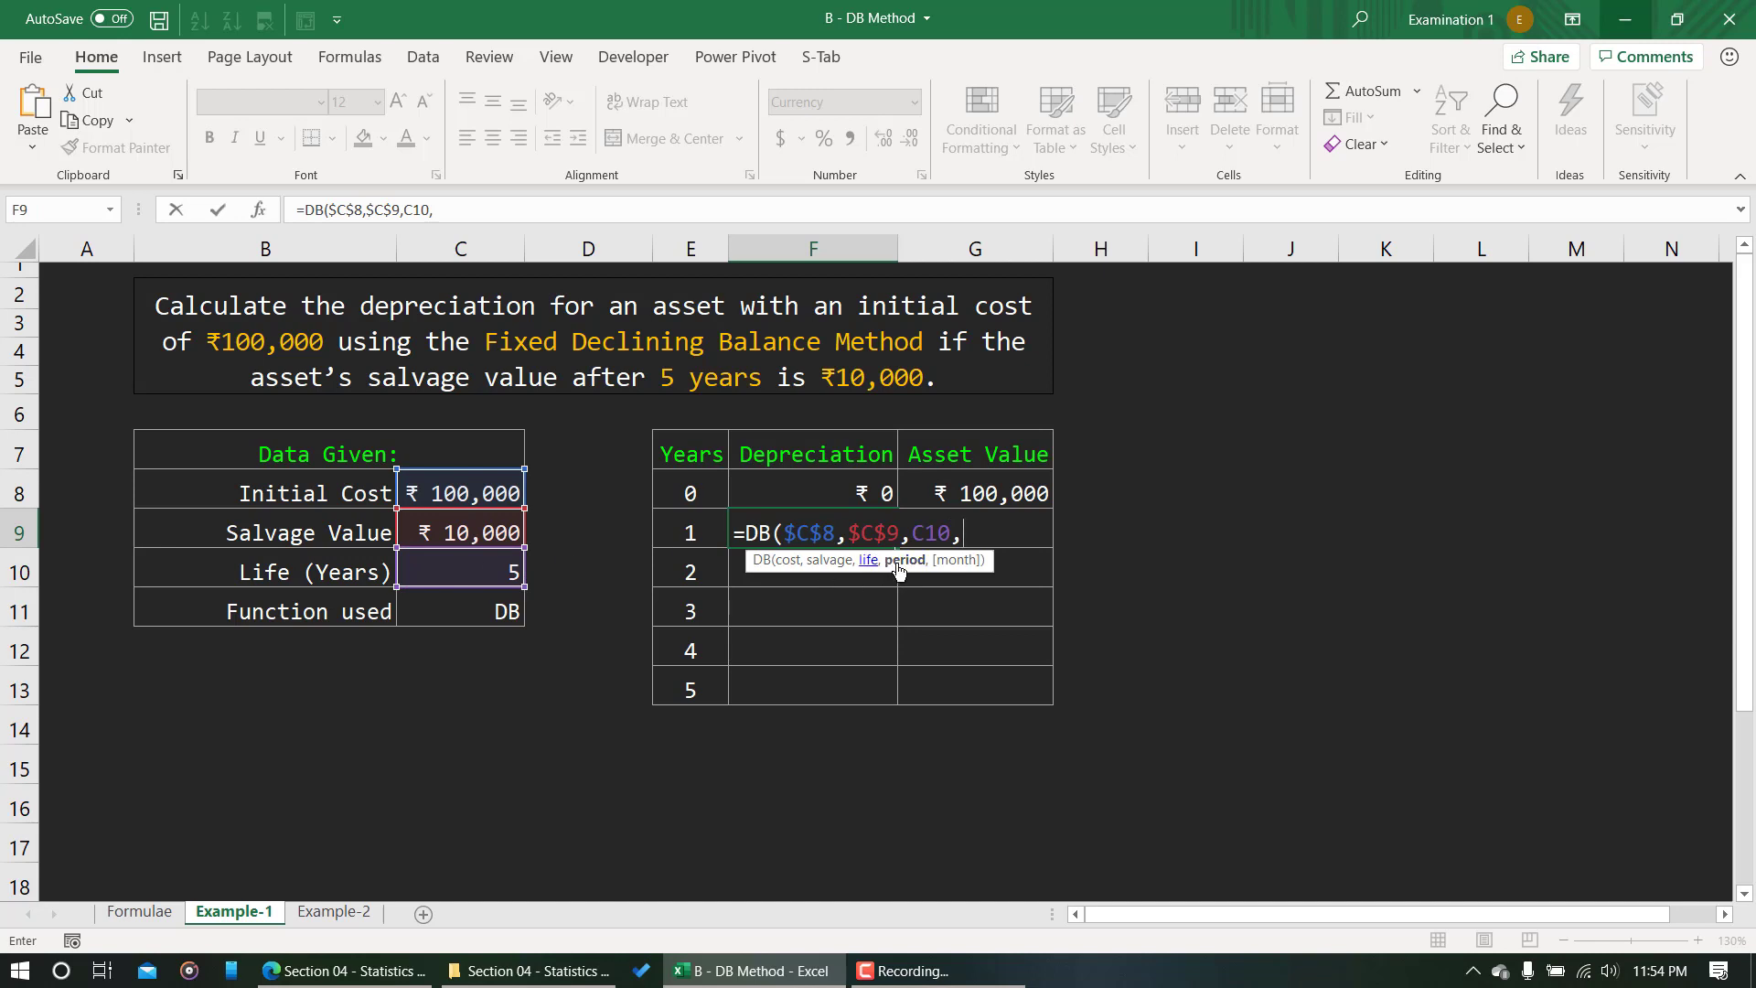
{"action": "left_click", "coordinate": [695, 528]}
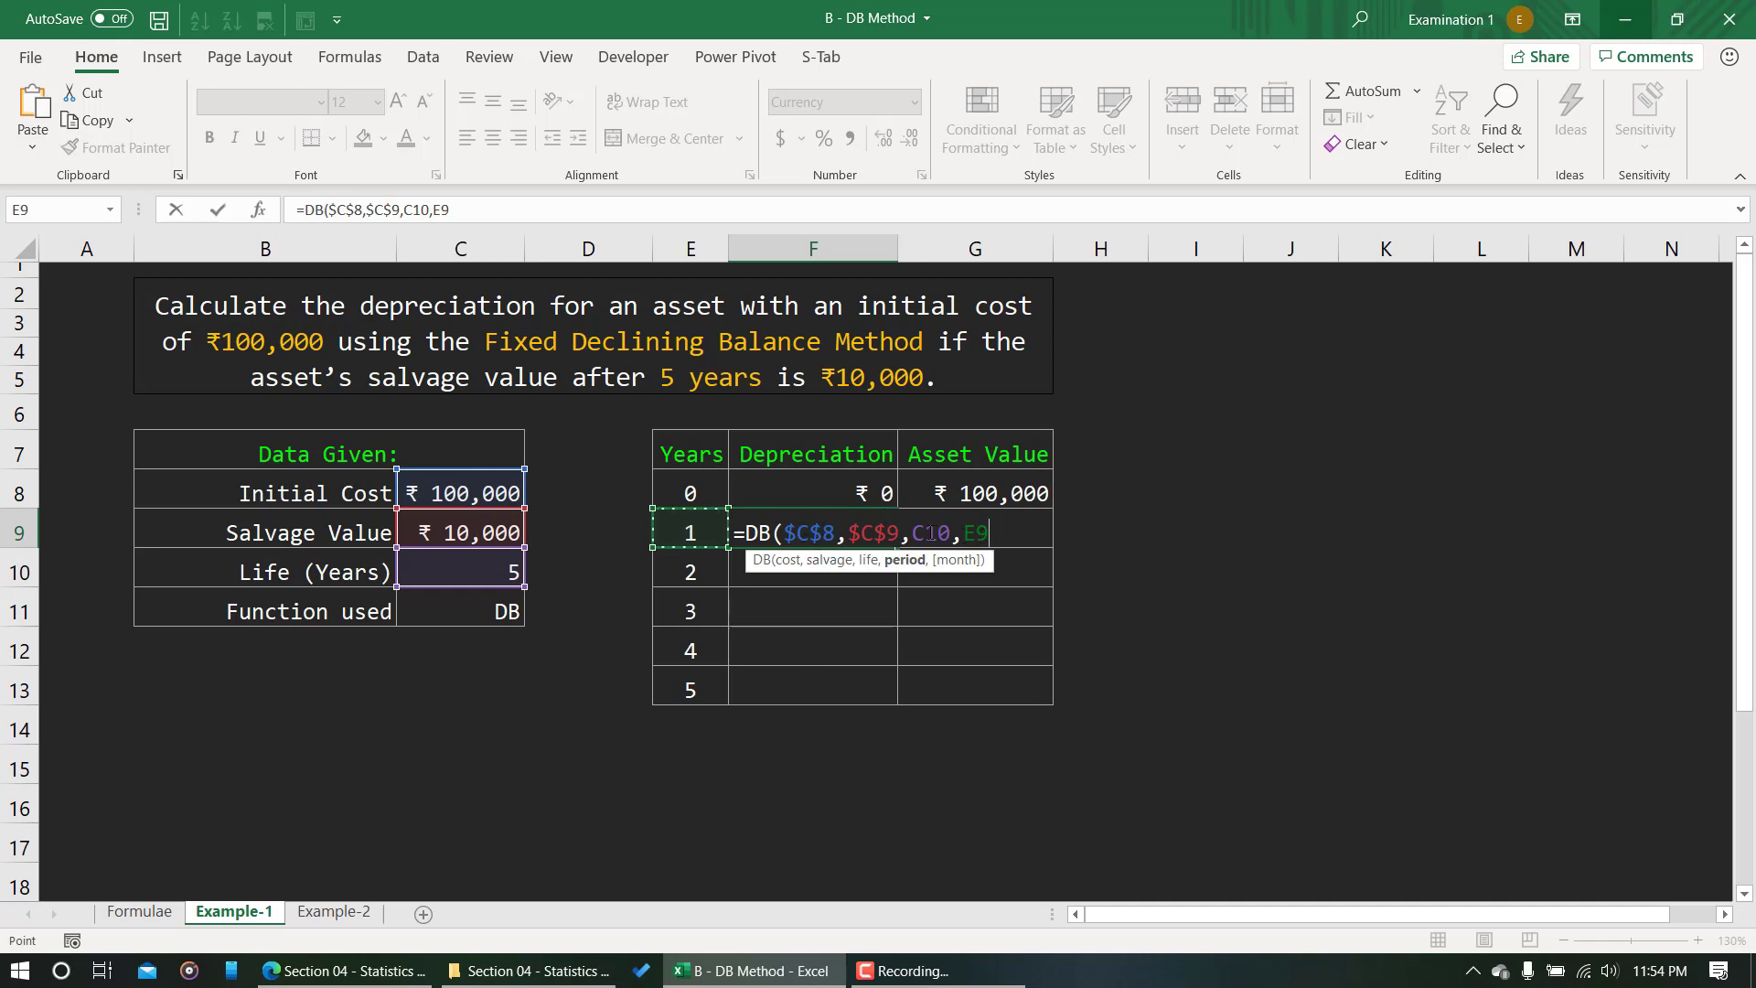
{"action": "left_click", "coordinate": [927, 533]}
{"action": "key", "text": "F4"}
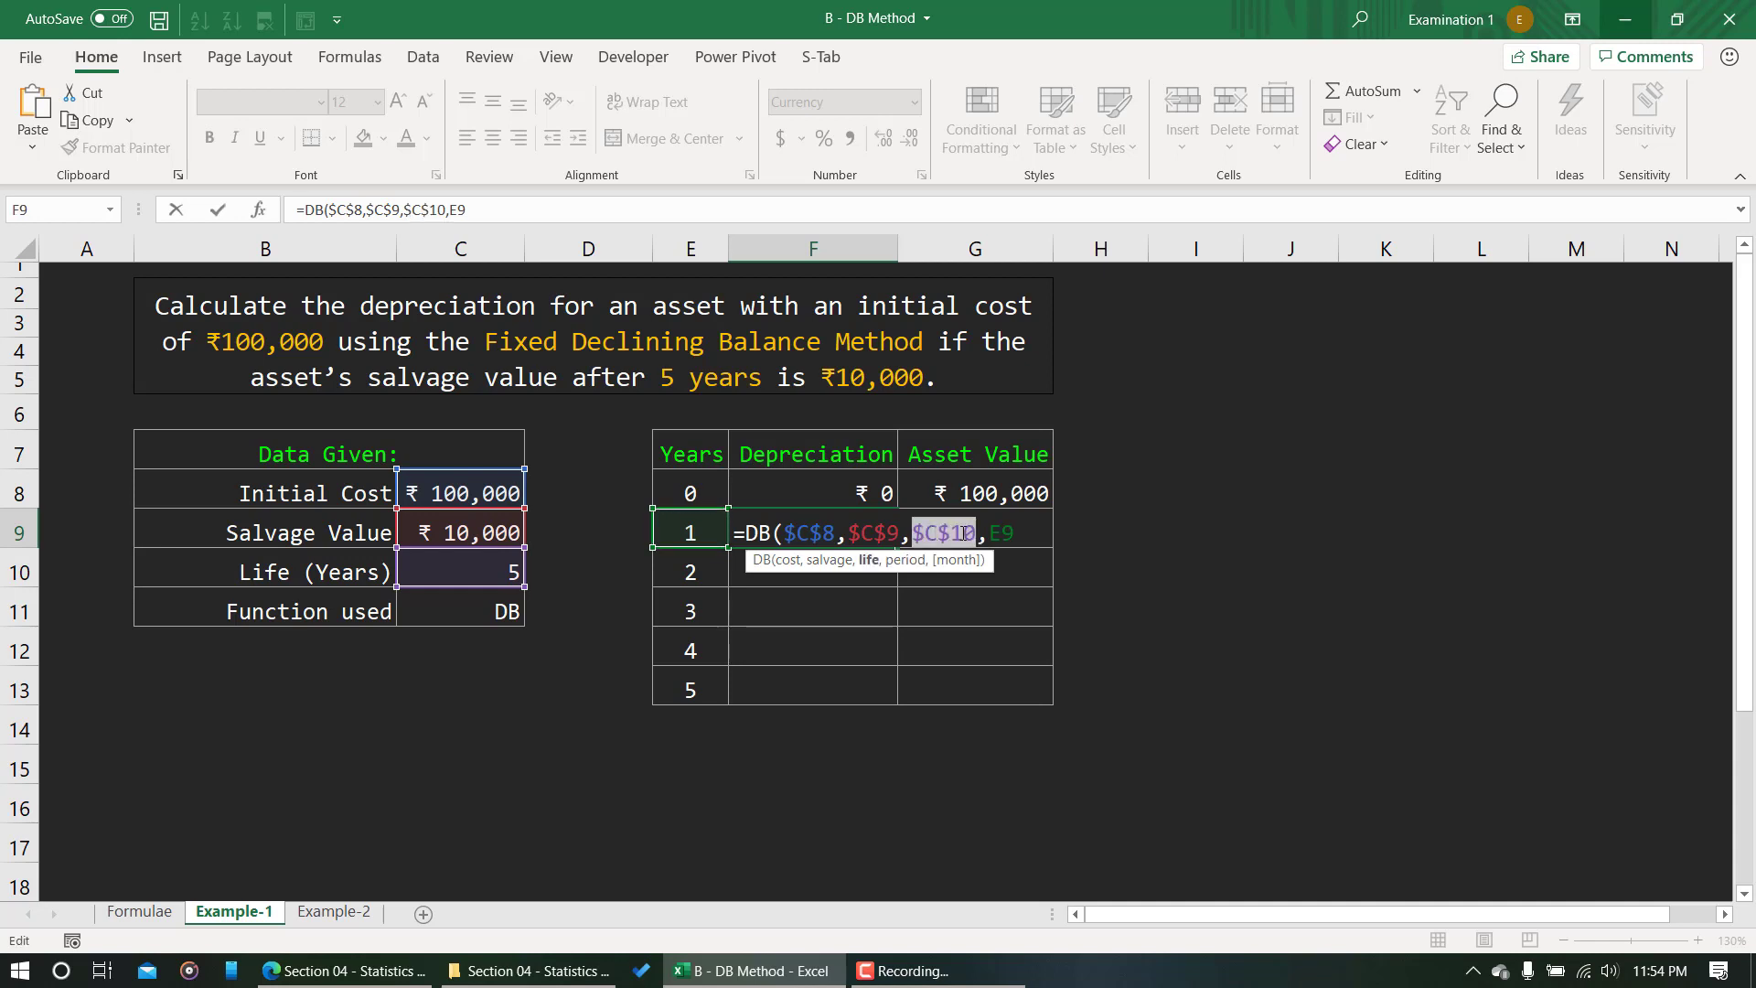
{"action": "left_click", "coordinate": [1034, 533]}
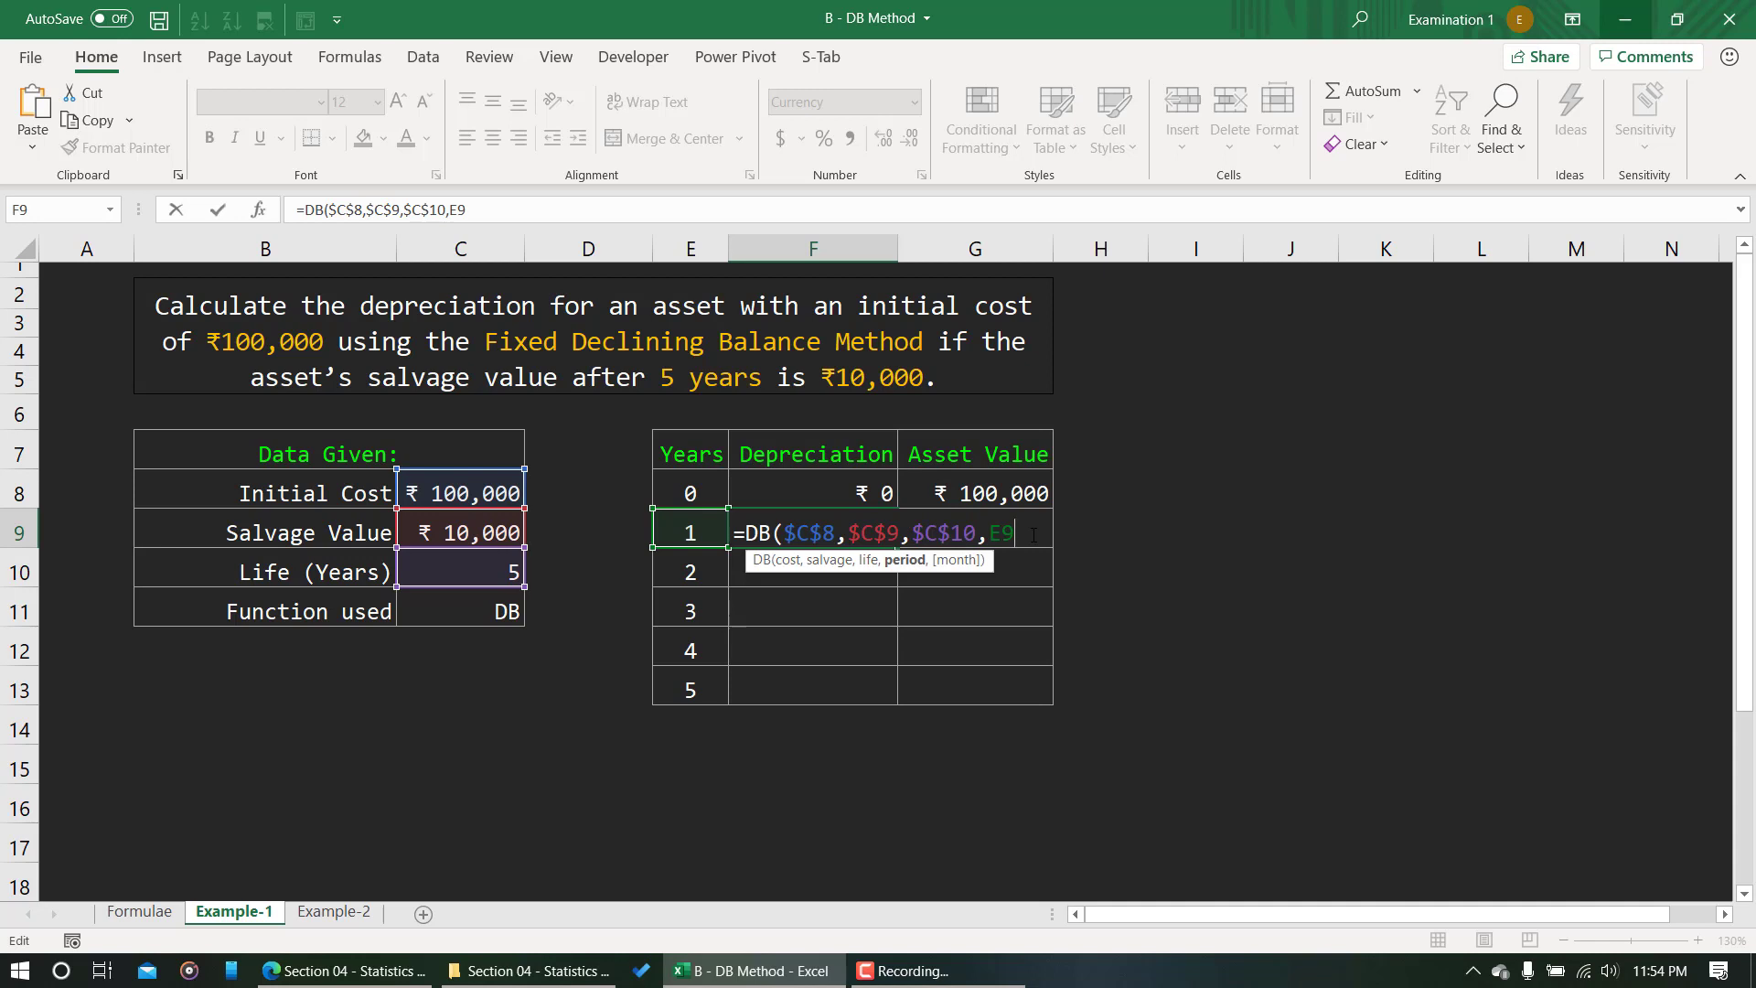
{"action": "type", "text": ","}
{"action": "type", "text": "12"}
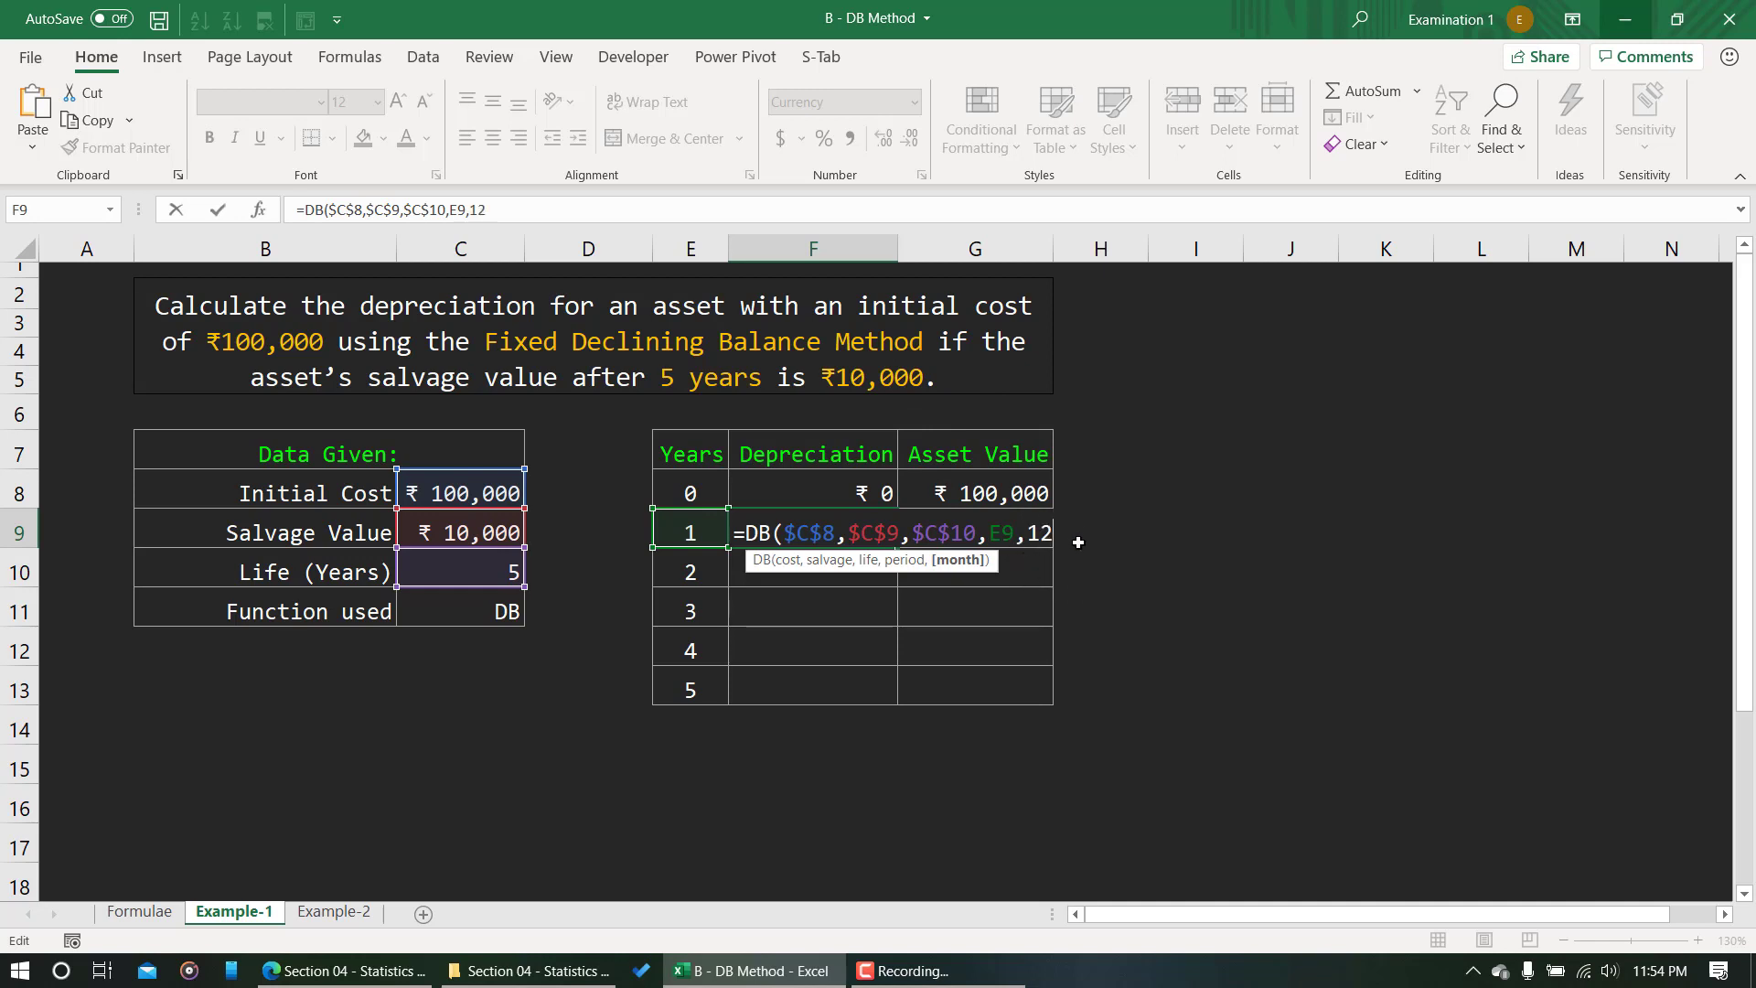
{"action": "key", "text": "BackSpace"}
{"action": "key", "text": "BackSpace"}
{"action": "key", "text": "BackSpace"}
Enter the year 1 DB formula without a month argument, and edit it to include 12 as the month.
{"action": "type", "text": ")"}
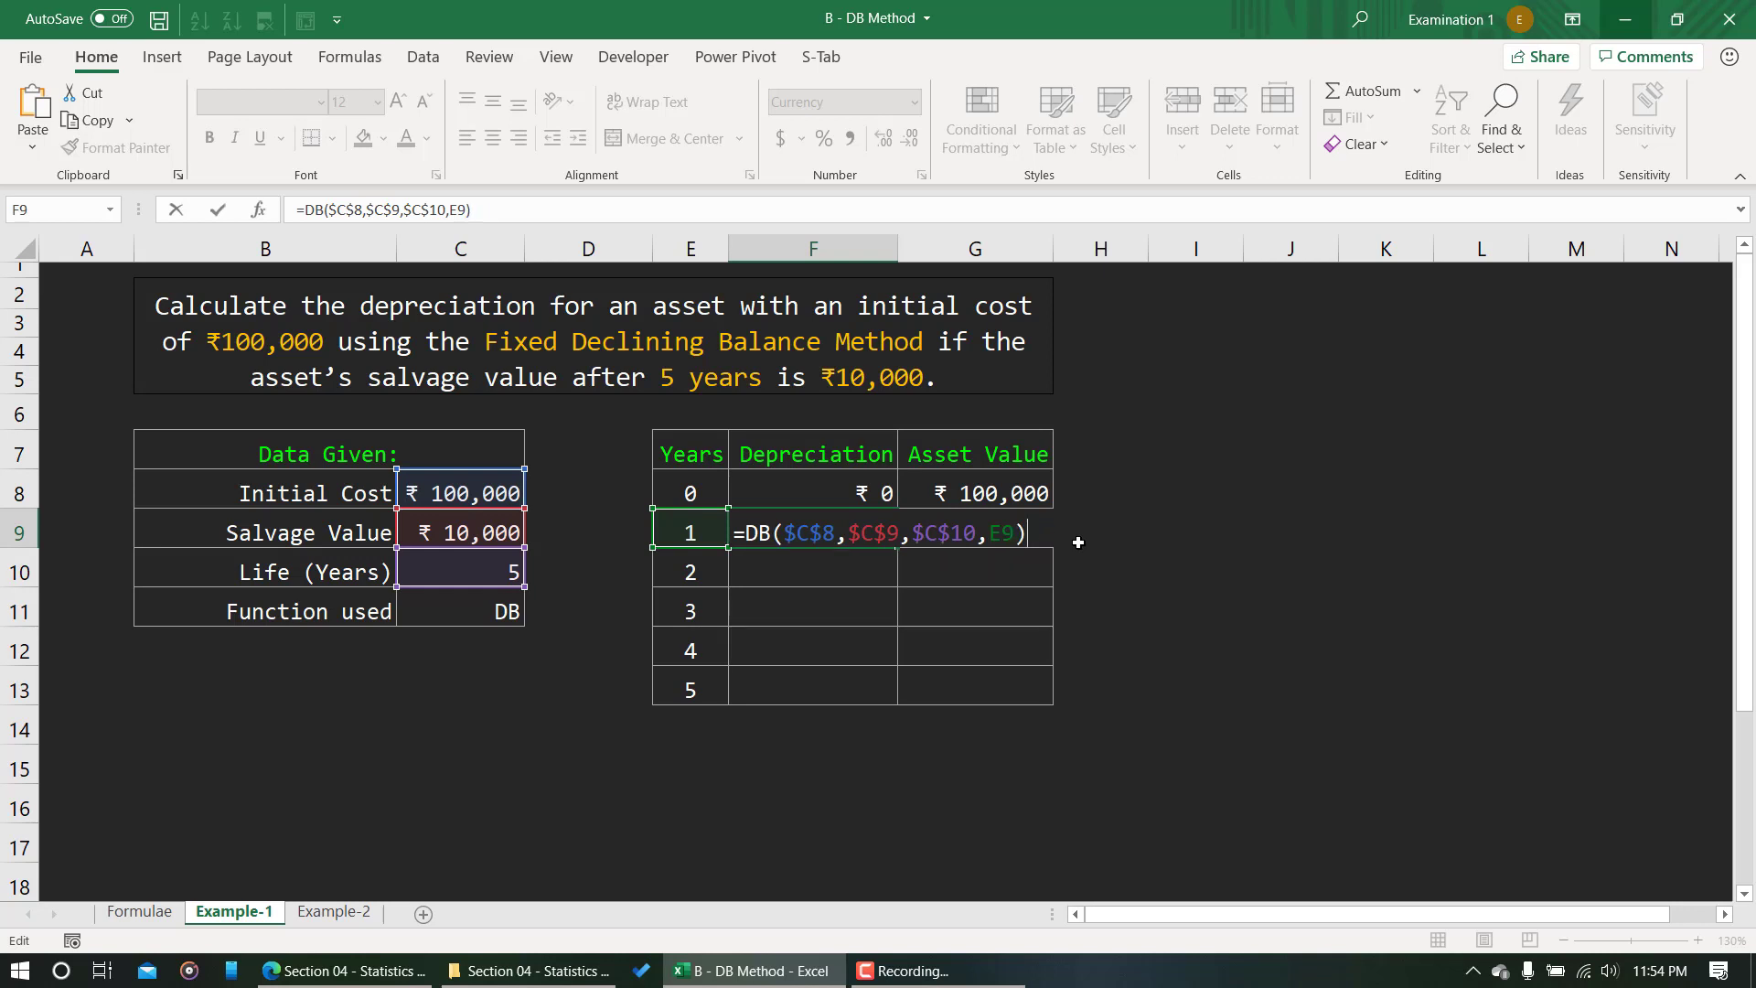
{"action": "key", "text": "Return"}
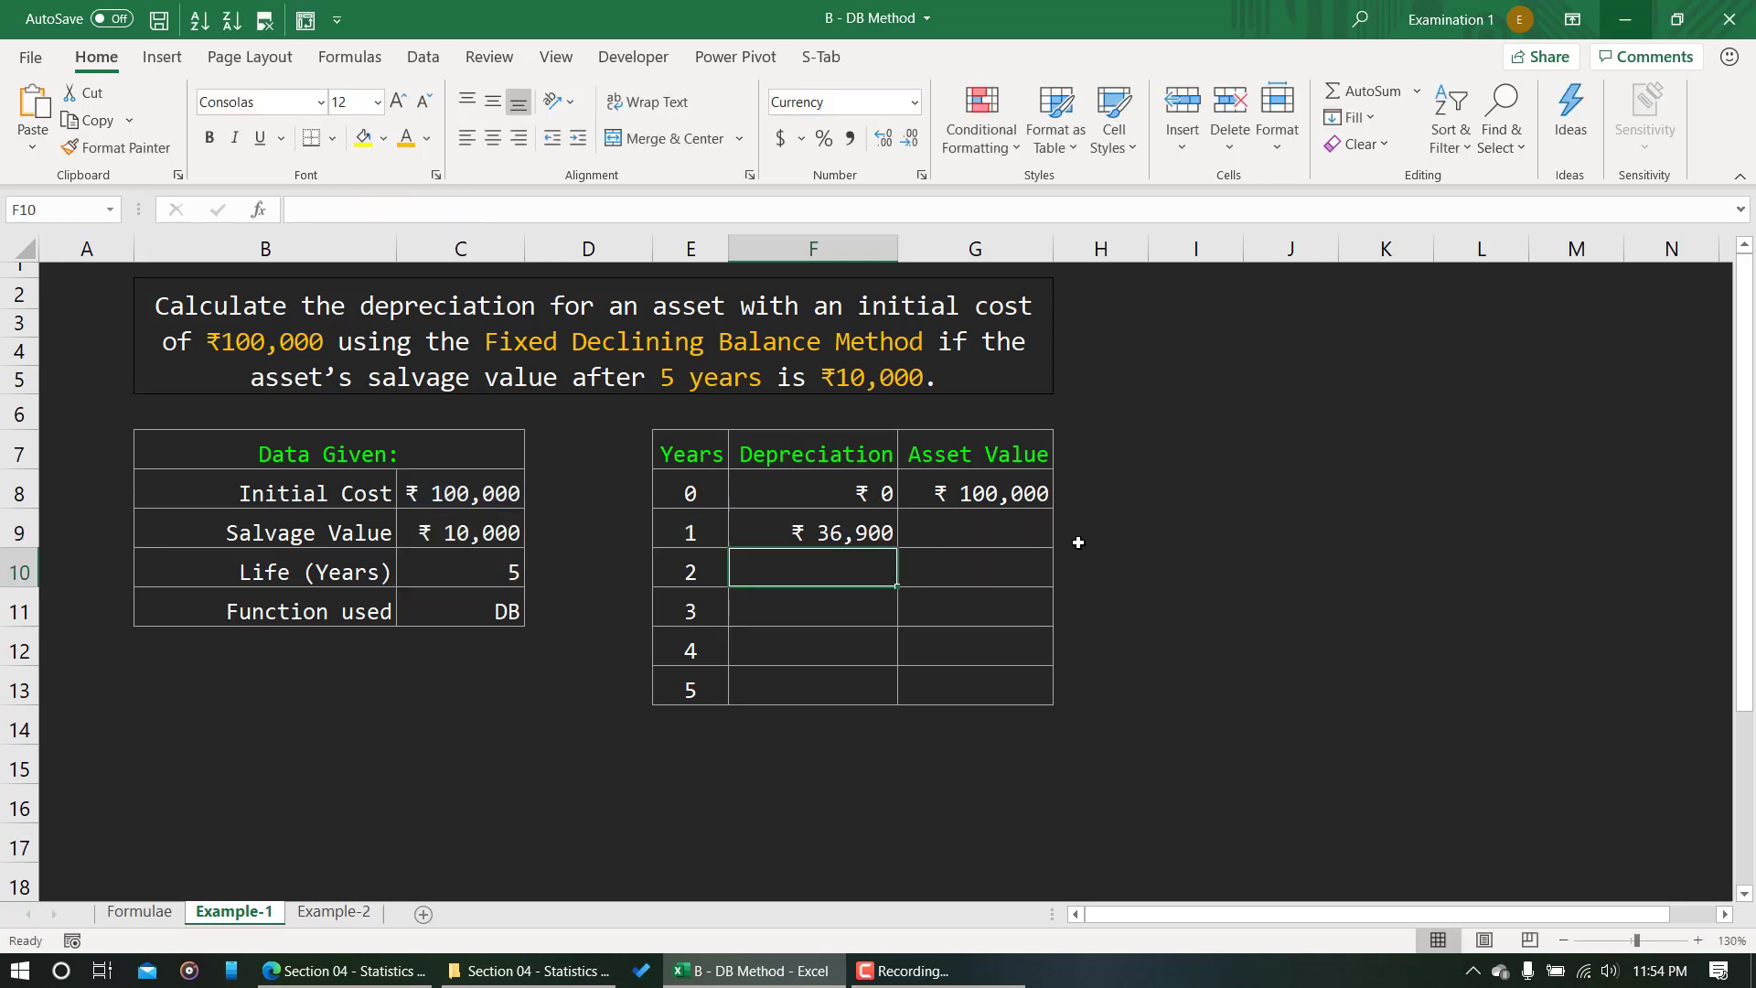
{"action": "left_click", "coordinate": [839, 537]}
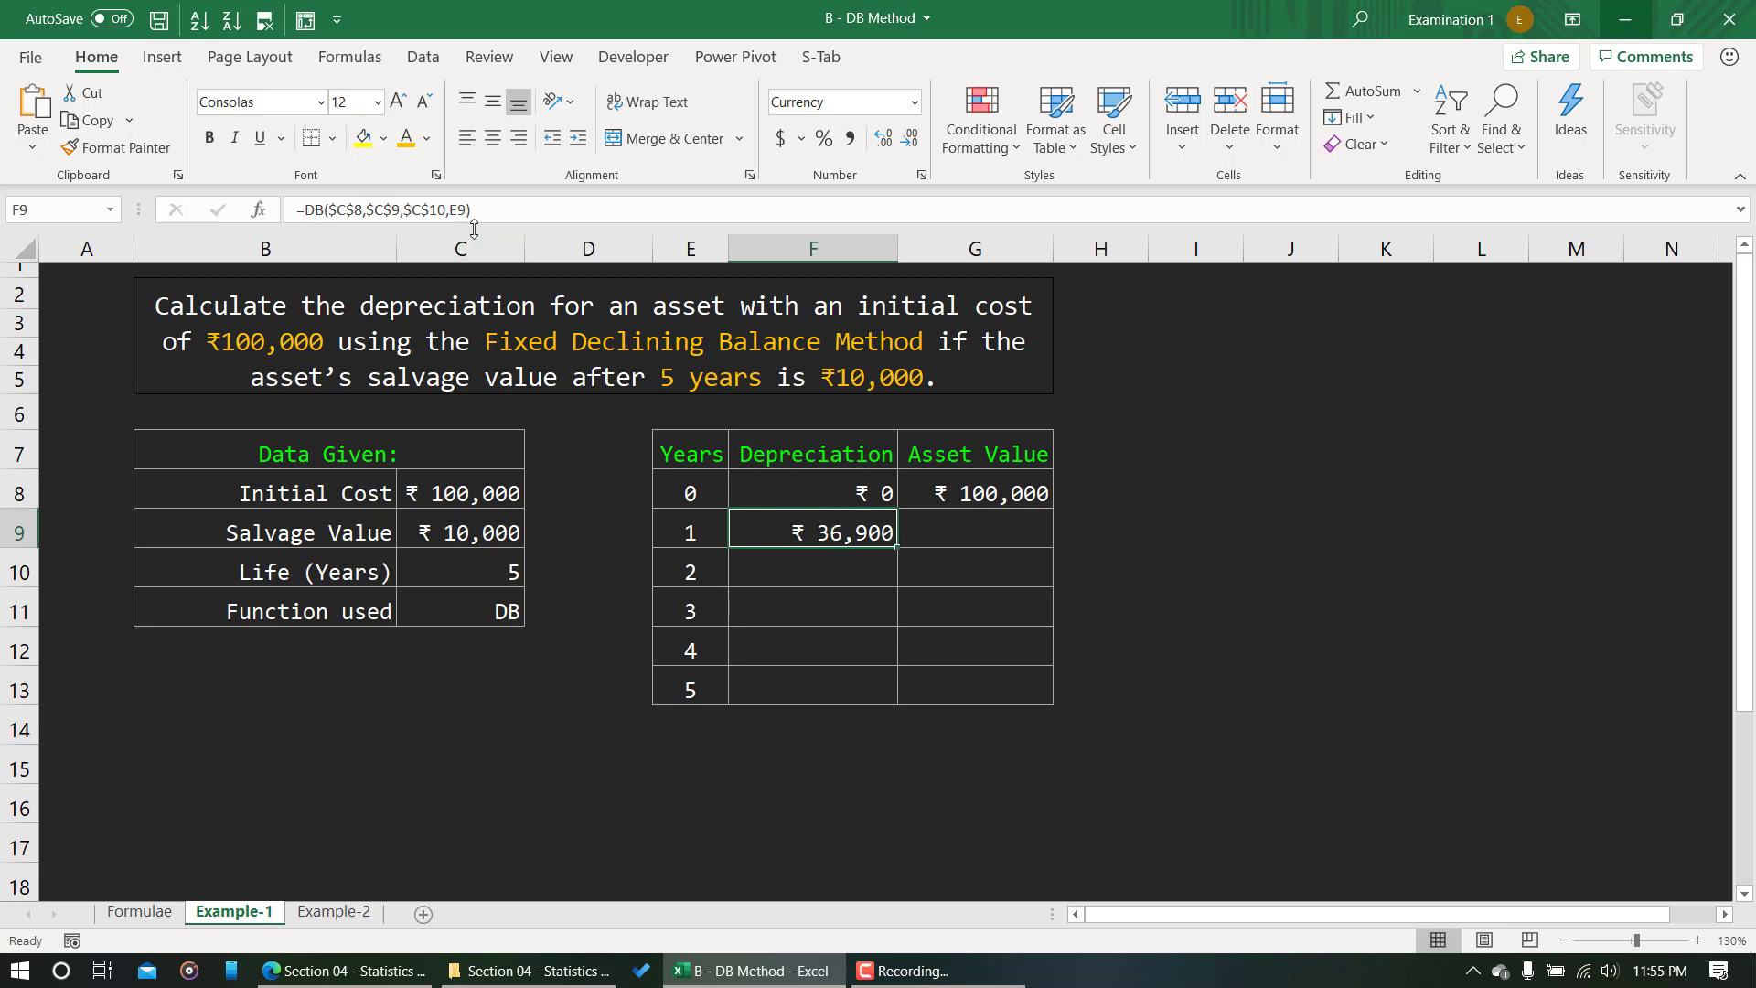
{"action": "double_click", "coordinate": [849, 530]}
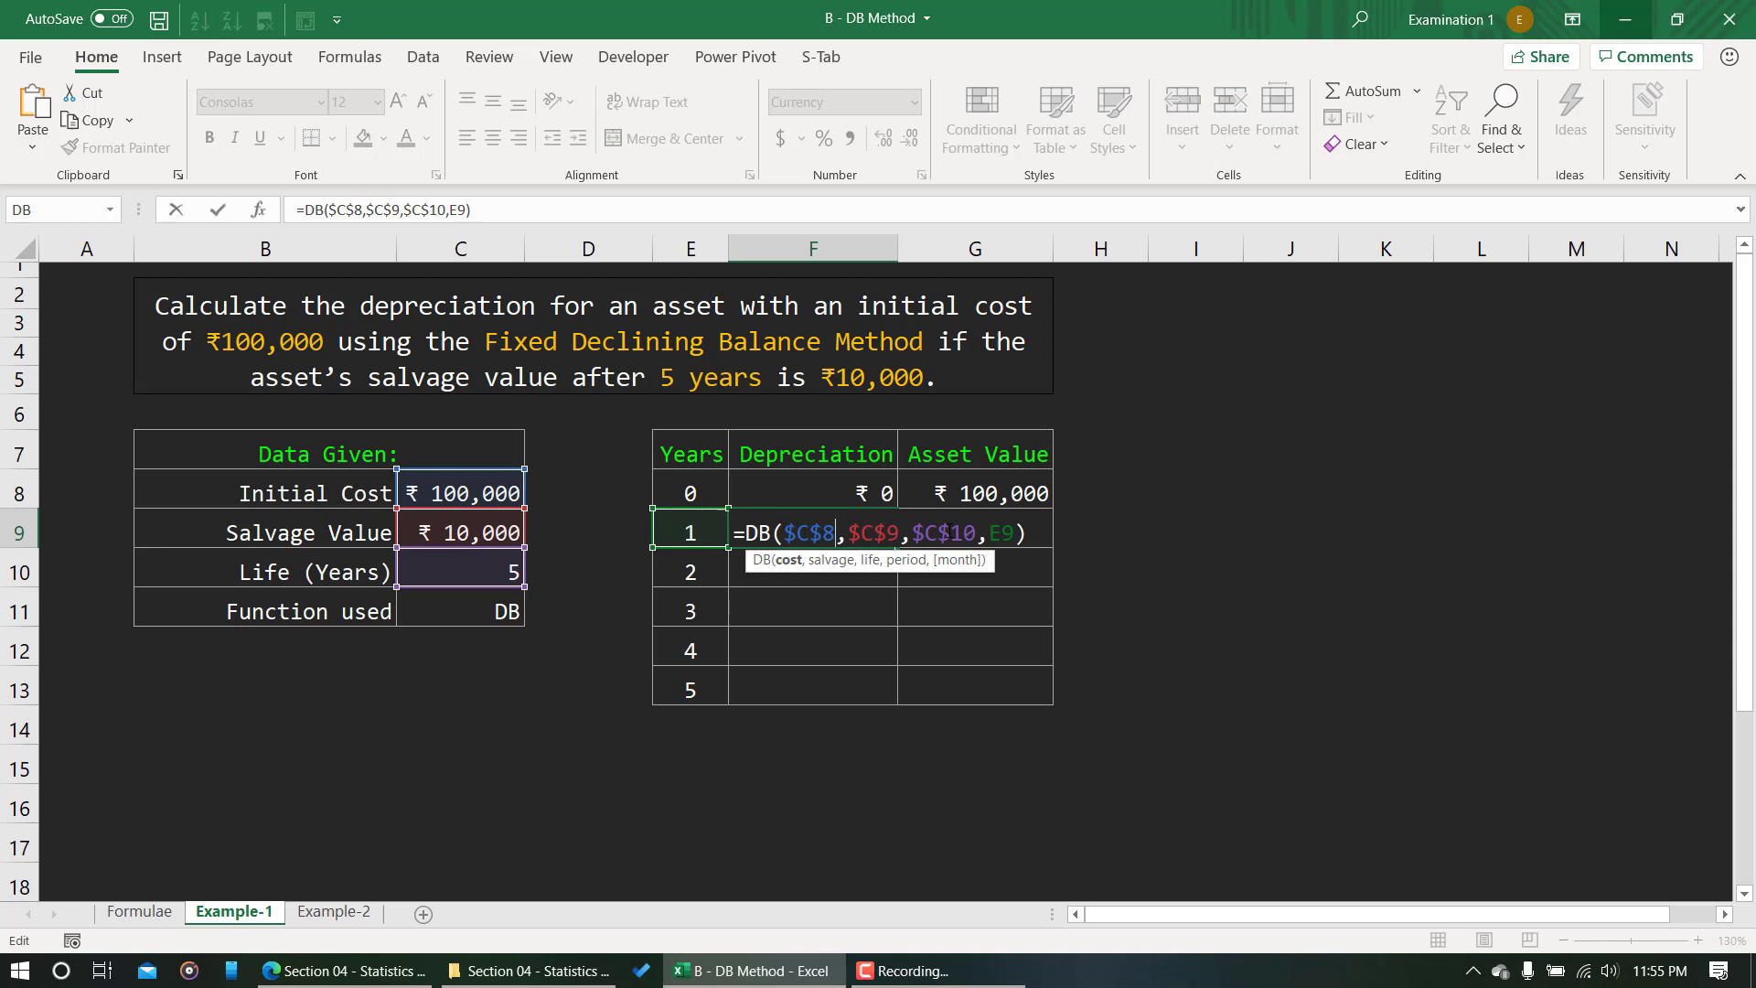
{"action": "left_click", "coordinate": [1015, 532]}
{"action": "type", "text": ",12"}
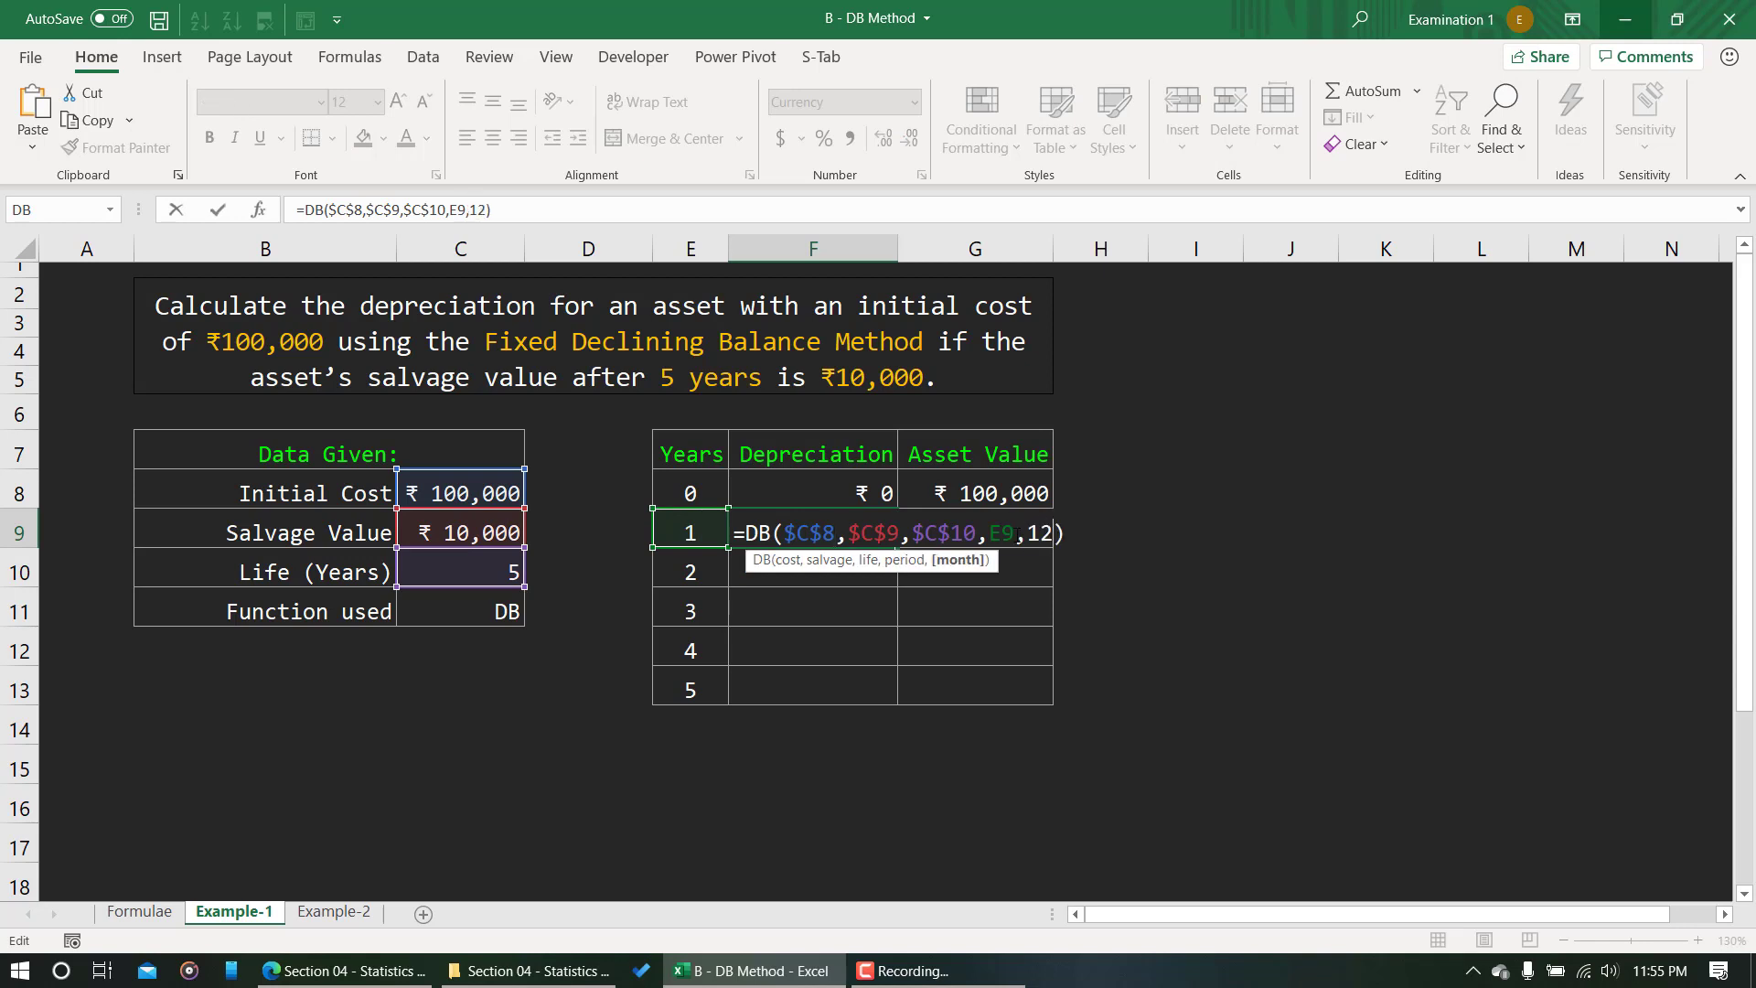
{"action": "key", "text": "Return"}
{"action": "left_click", "coordinate": [848, 536]}
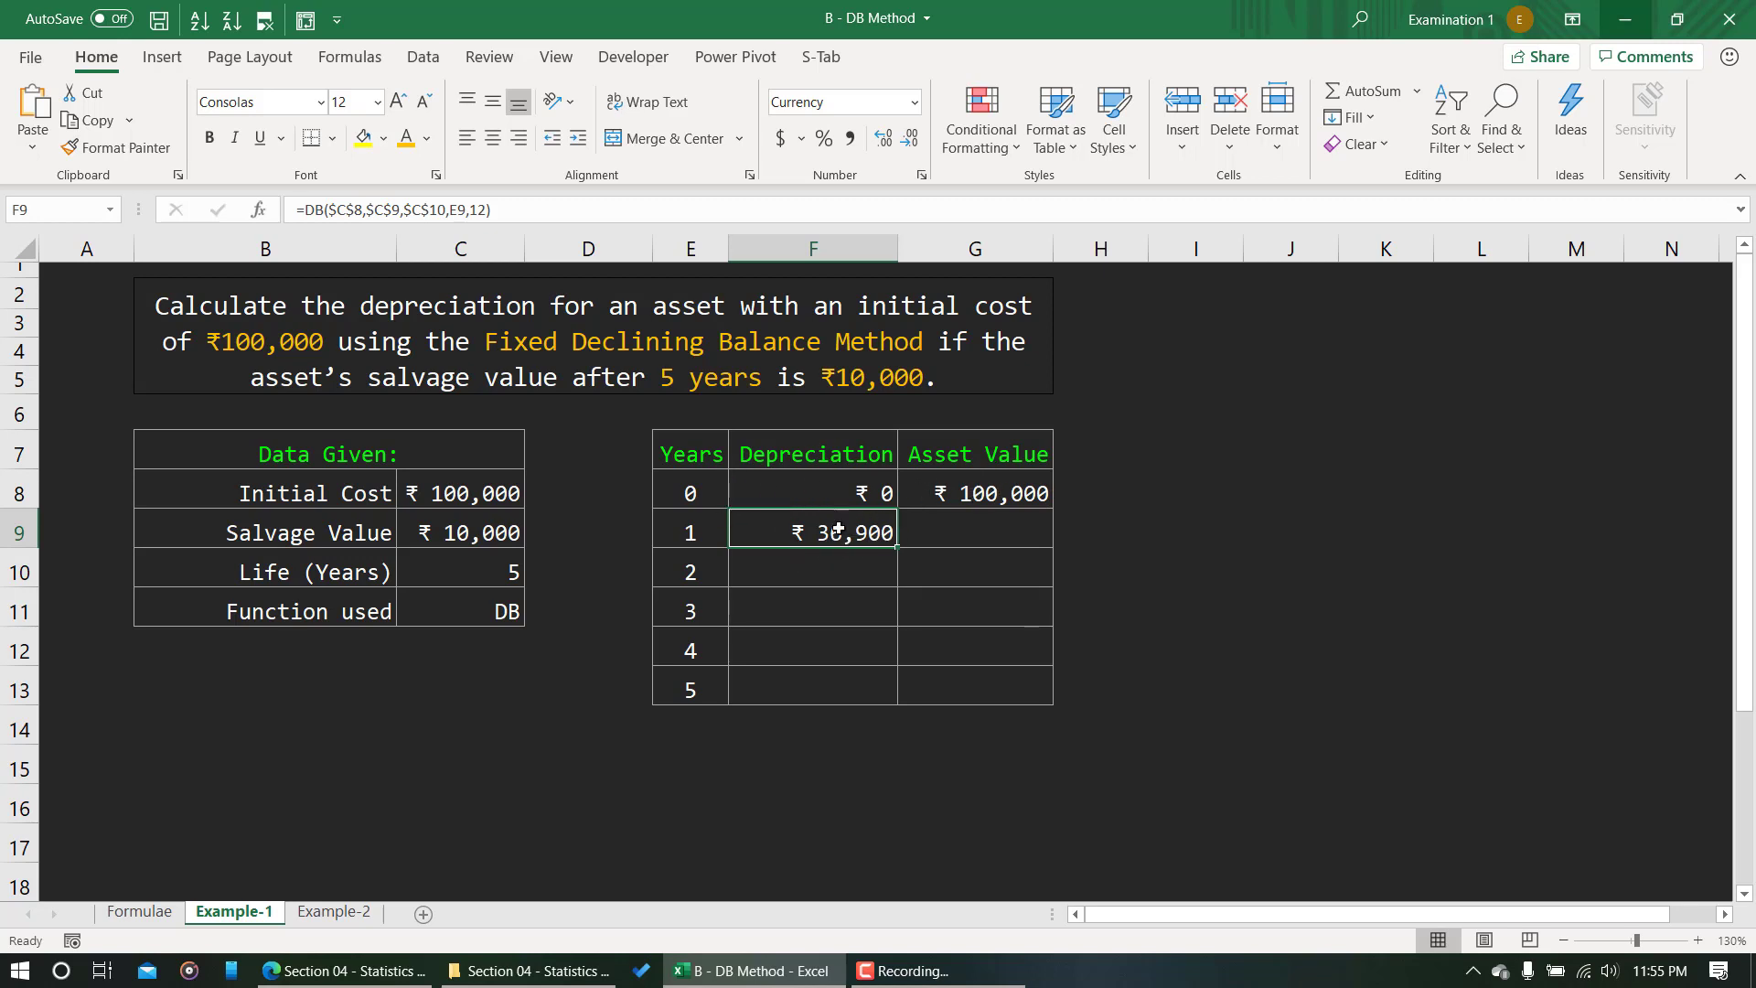
Calculate the year 1 asset value in G9 by subtracting the year's depreciation from the previous asset value with =G8-F9.
{"action": "left_click", "coordinate": [957, 541]}
{"action": "type", "text": "="}
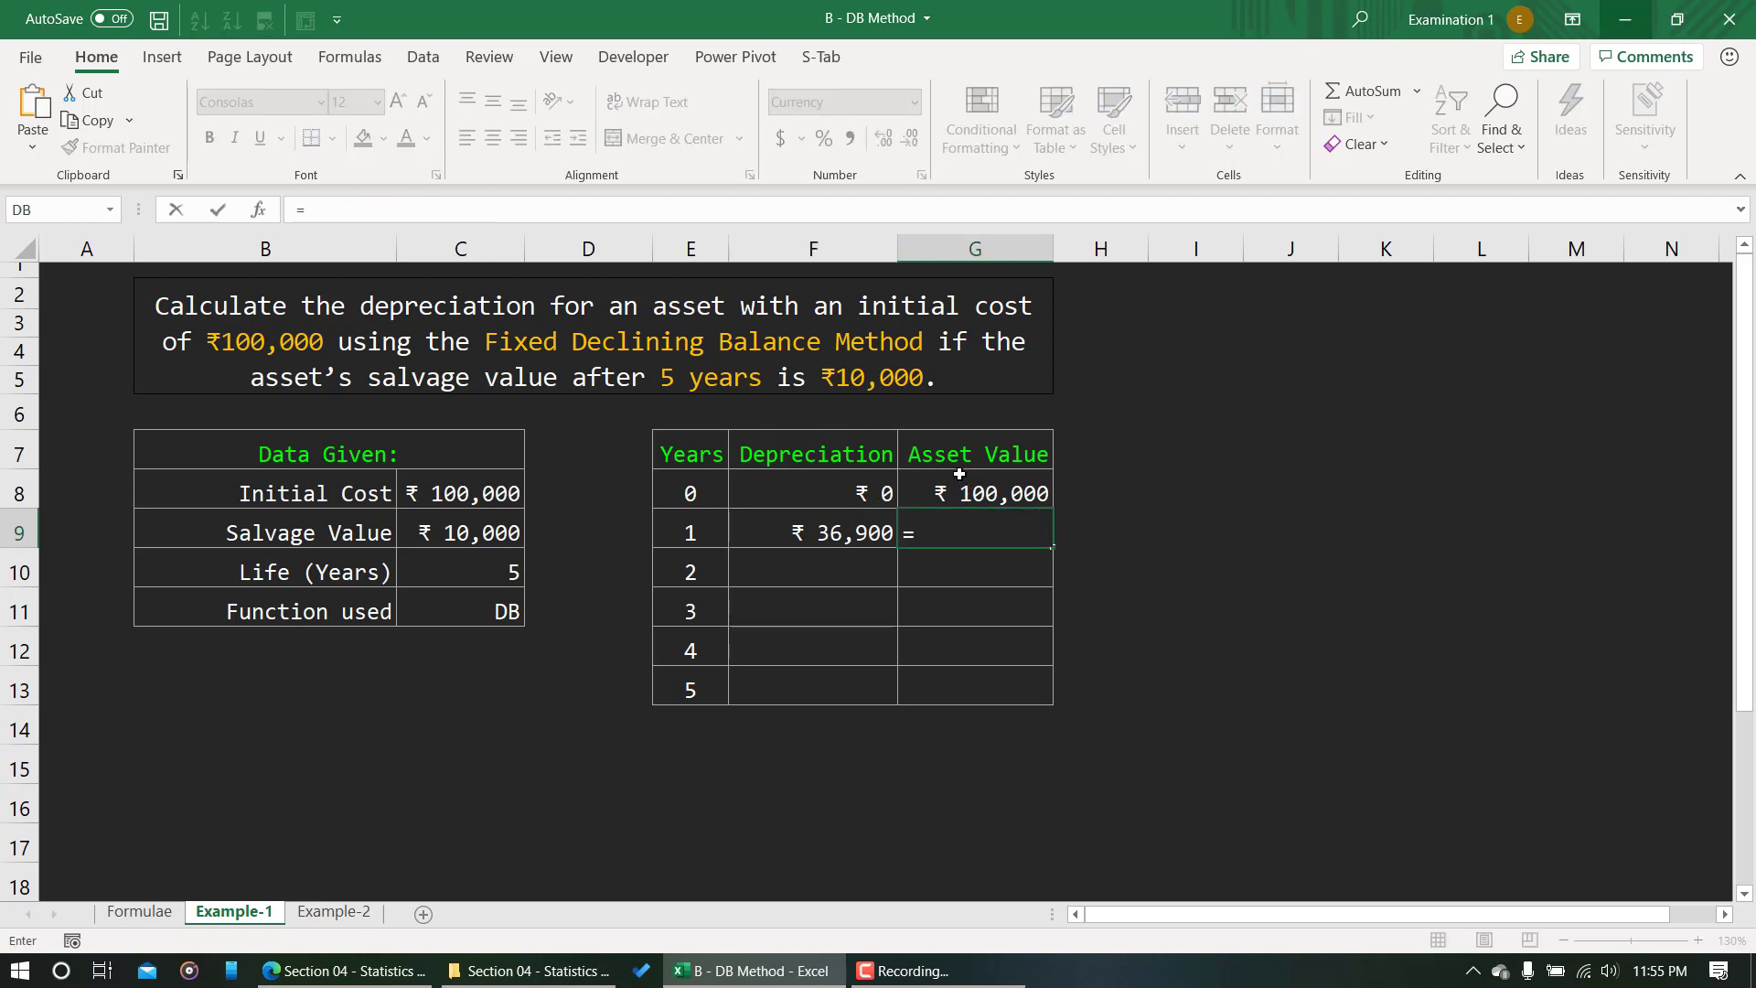
{"action": "left_click", "coordinate": [967, 494]}
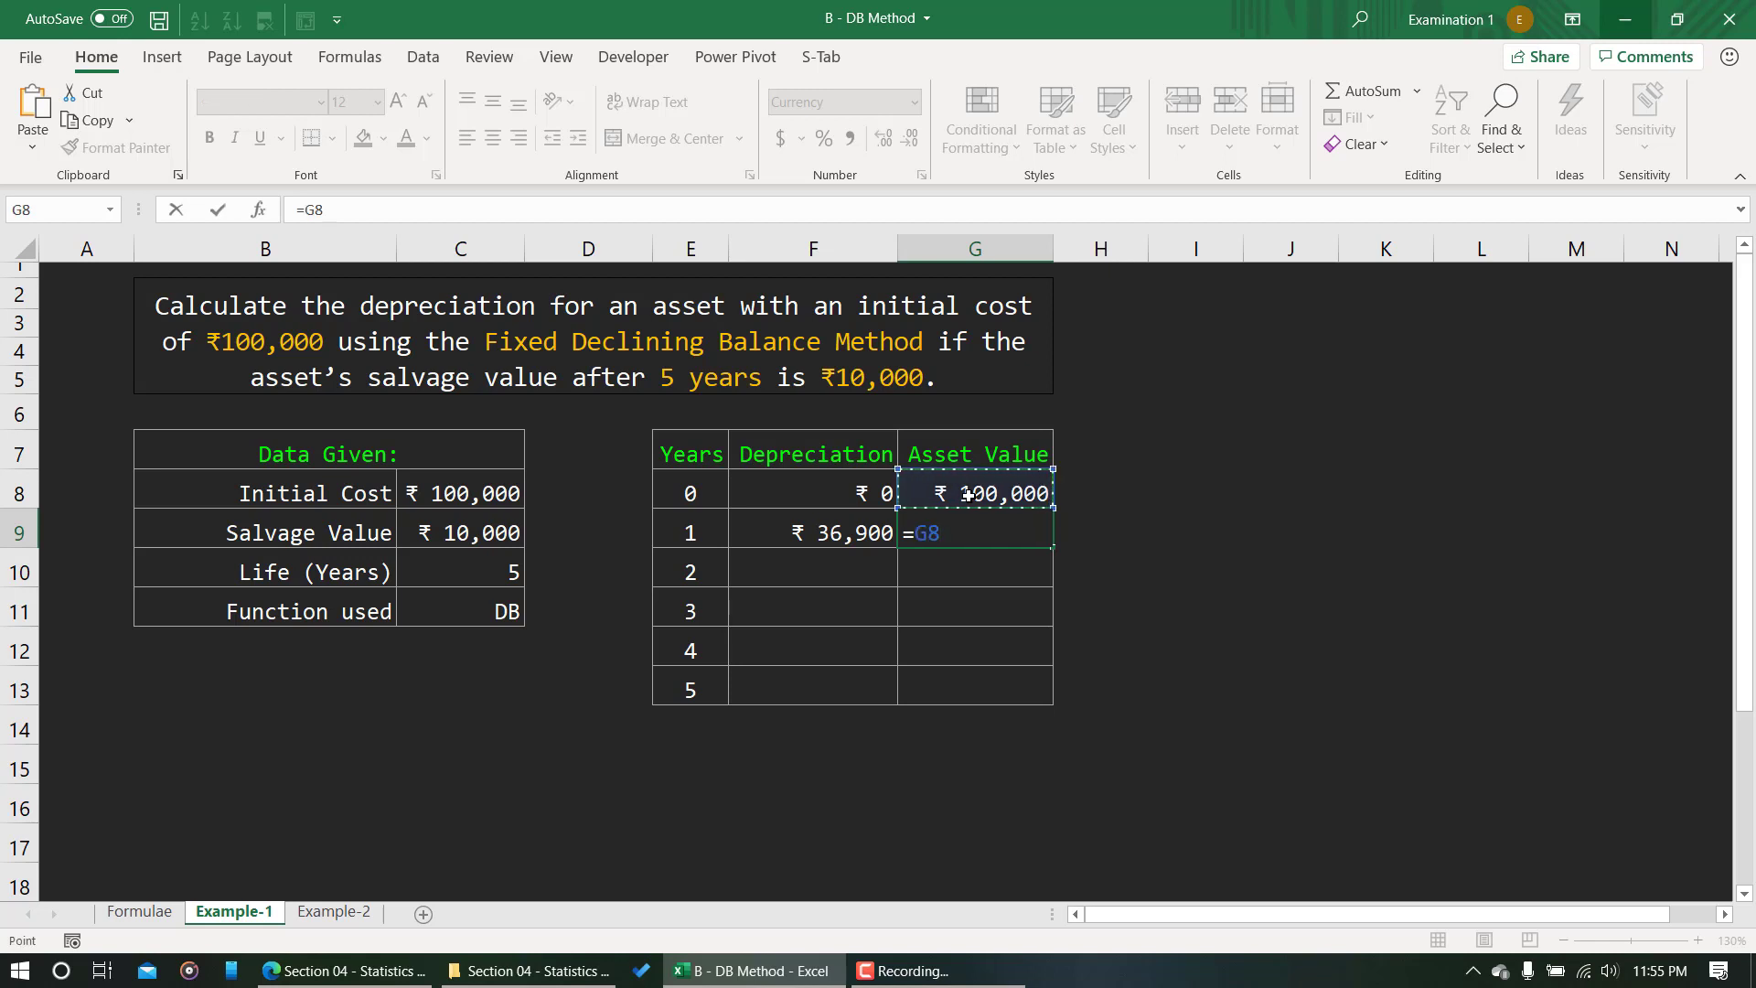
{"action": "type", "text": "-"}
{"action": "left_click", "coordinate": [862, 542]}
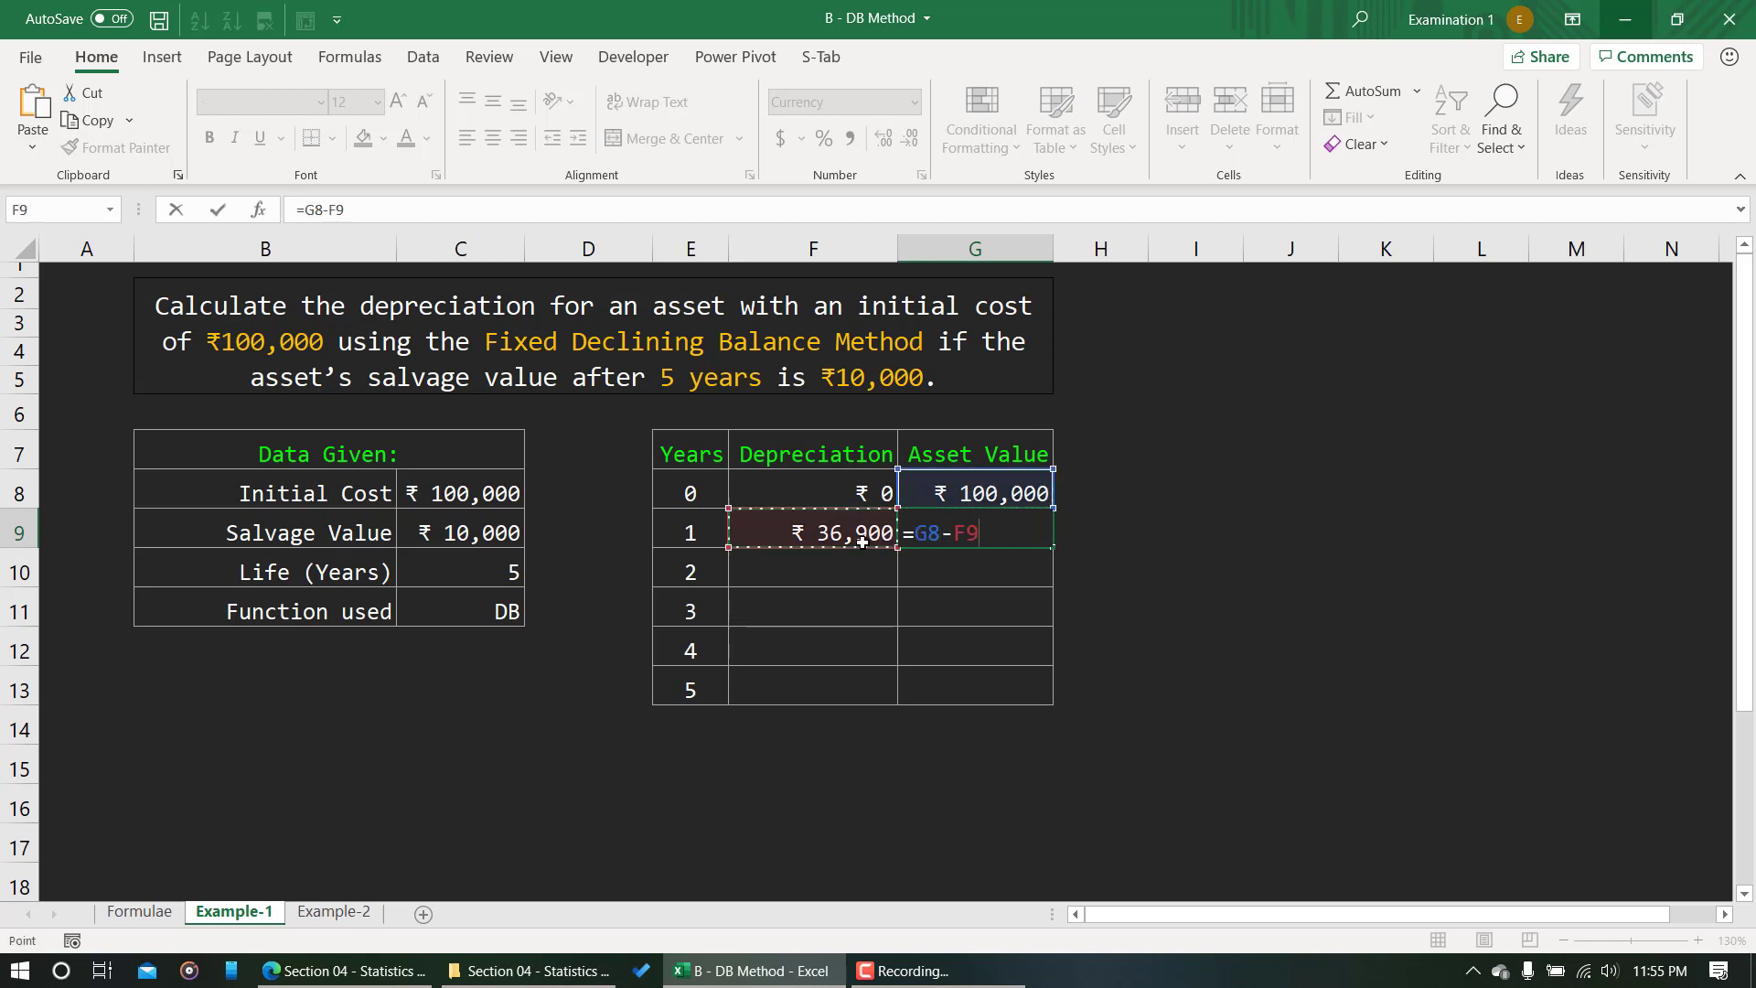
{"action": "key", "text": "Return"}
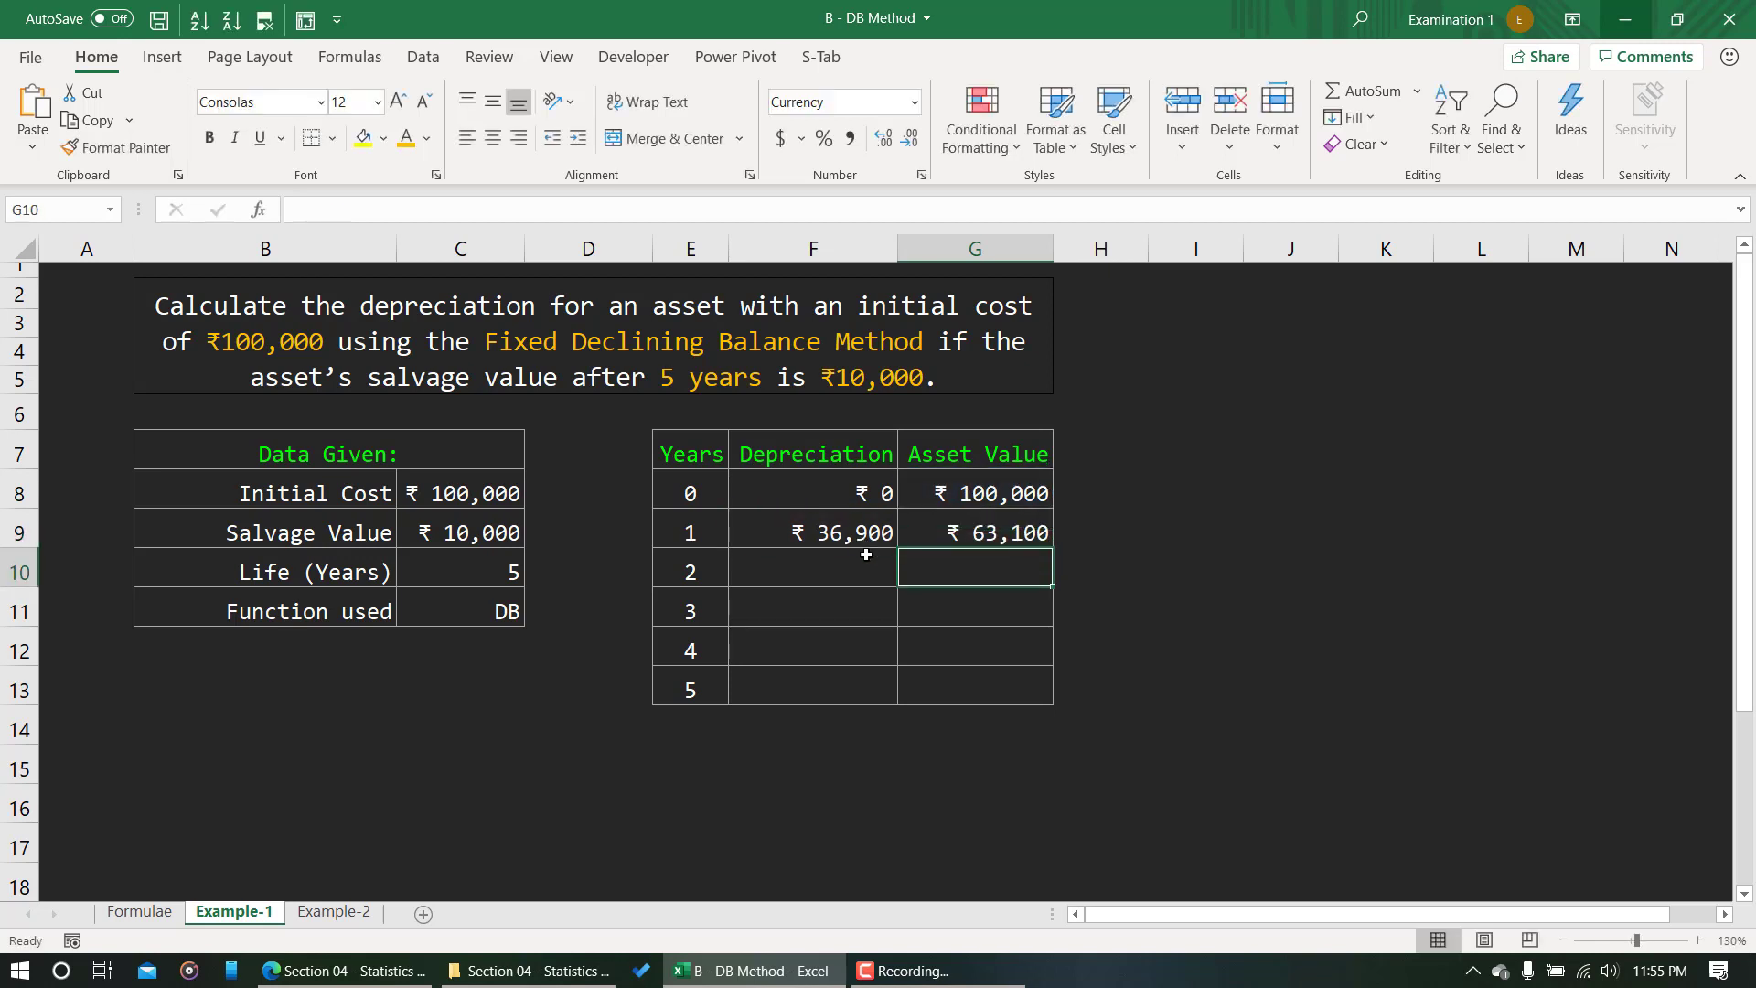
{"action": "left_click", "coordinate": [1010, 525]}
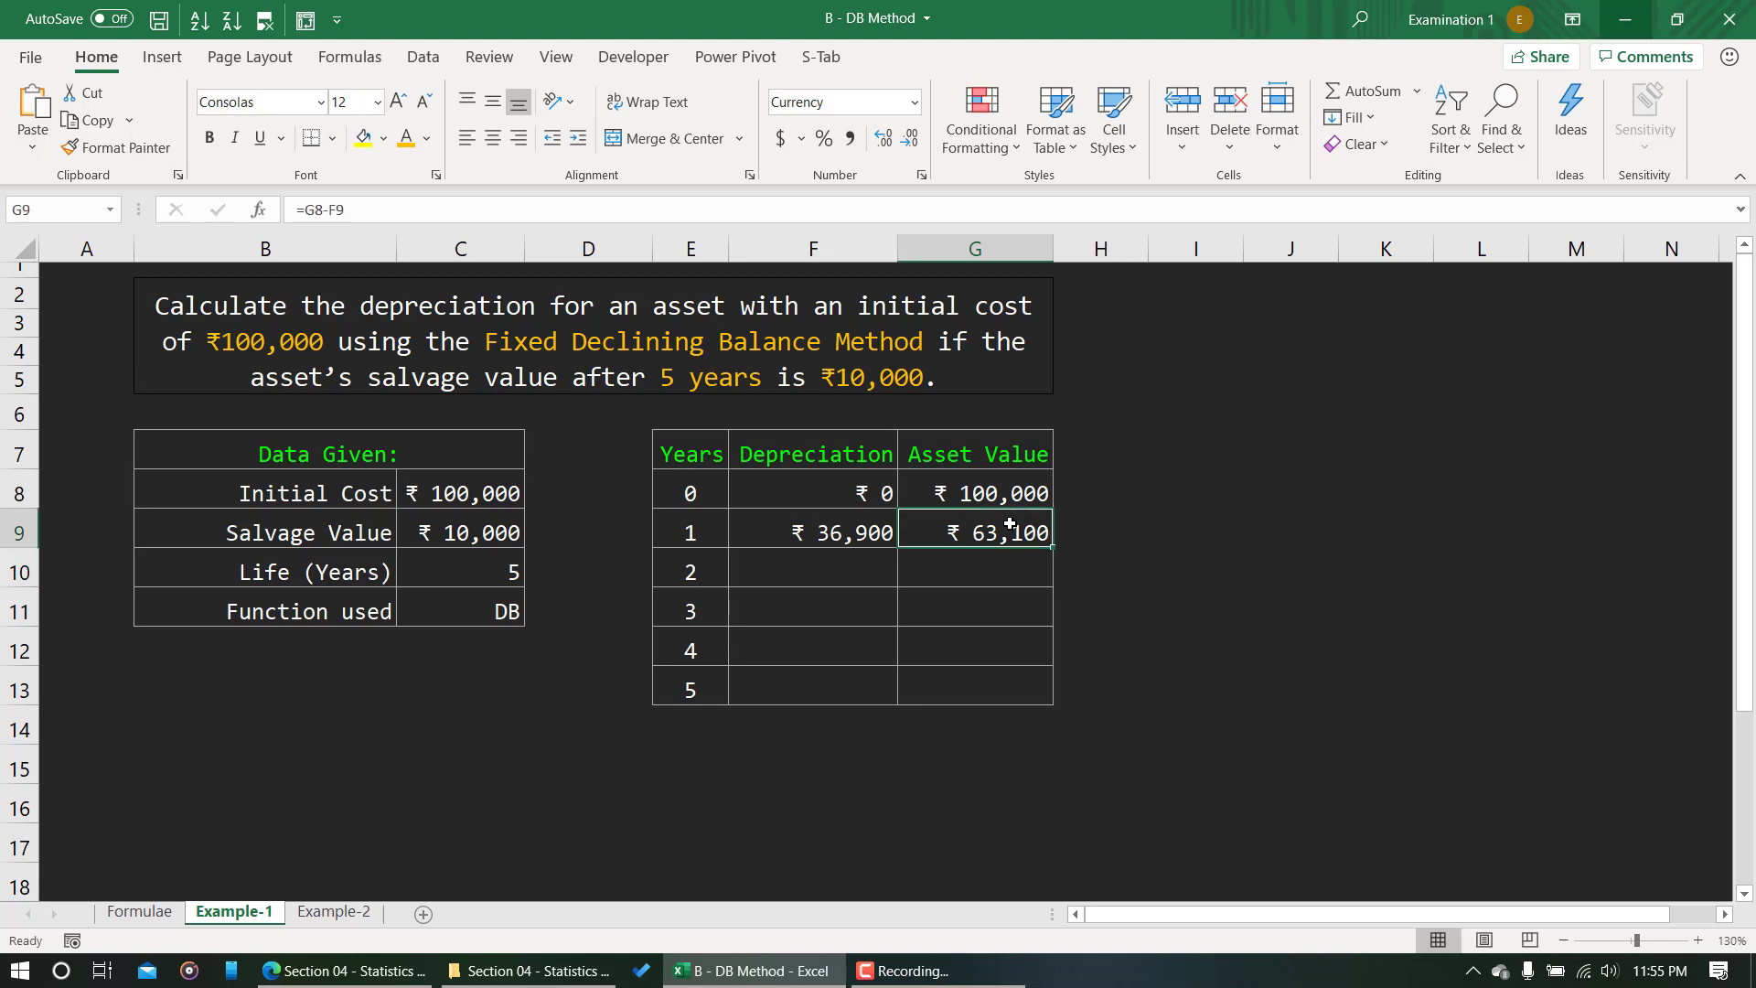
Fill the year 1 DB formula down the Depreciation column through year 5 and check the copied formulas for years 1 to 3.
{"action": "left_click", "coordinate": [874, 531]}
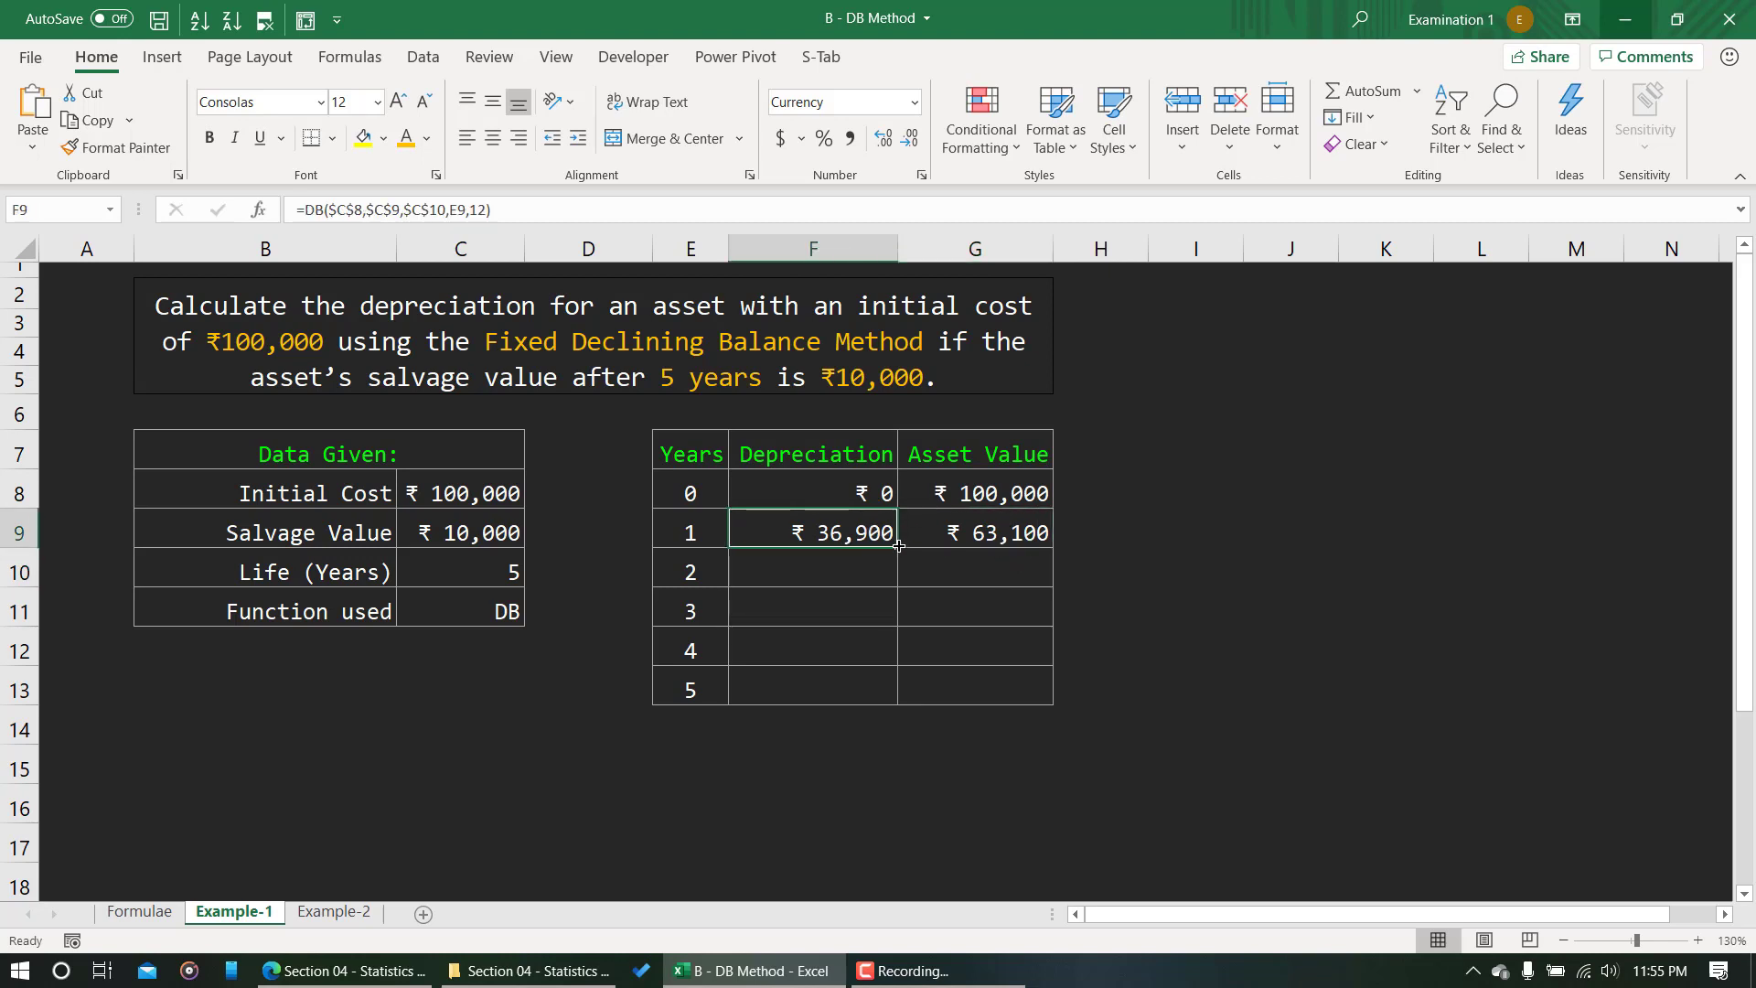
{"action": "left_click_drag", "start_coordinate": [899, 546], "coordinate": [899, 709]}
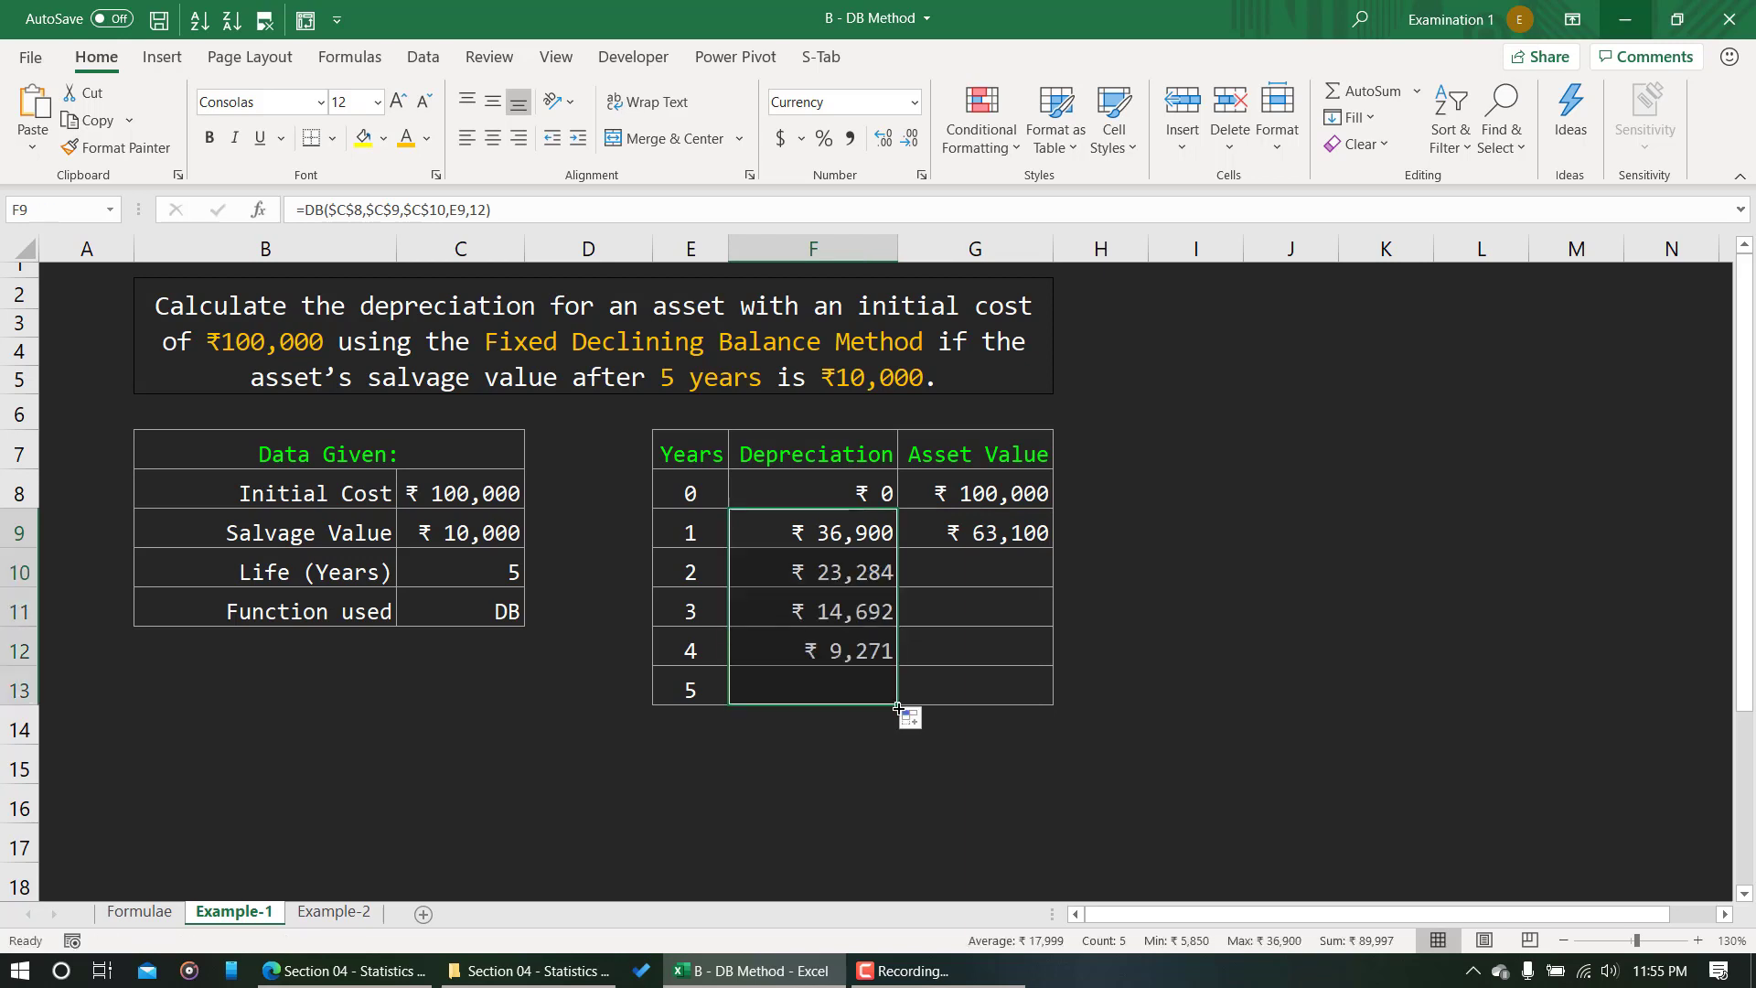
{"action": "left_click", "coordinate": [808, 531]}
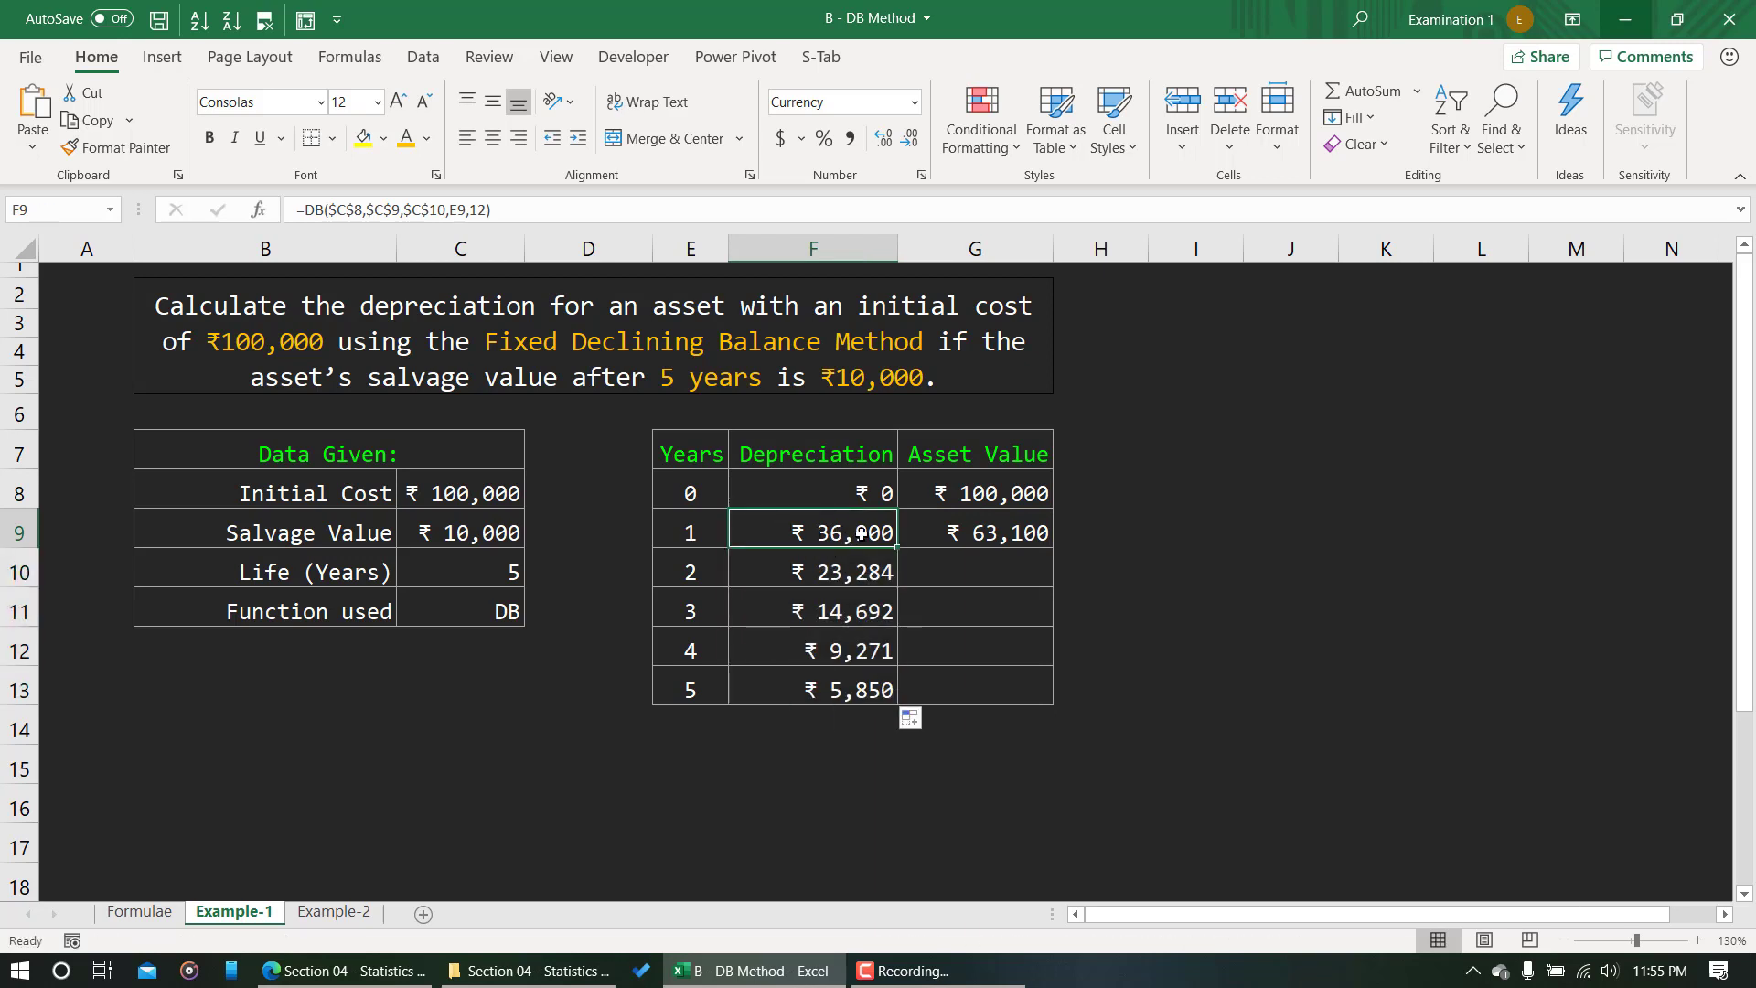
{"action": "left_click", "coordinate": [758, 560]}
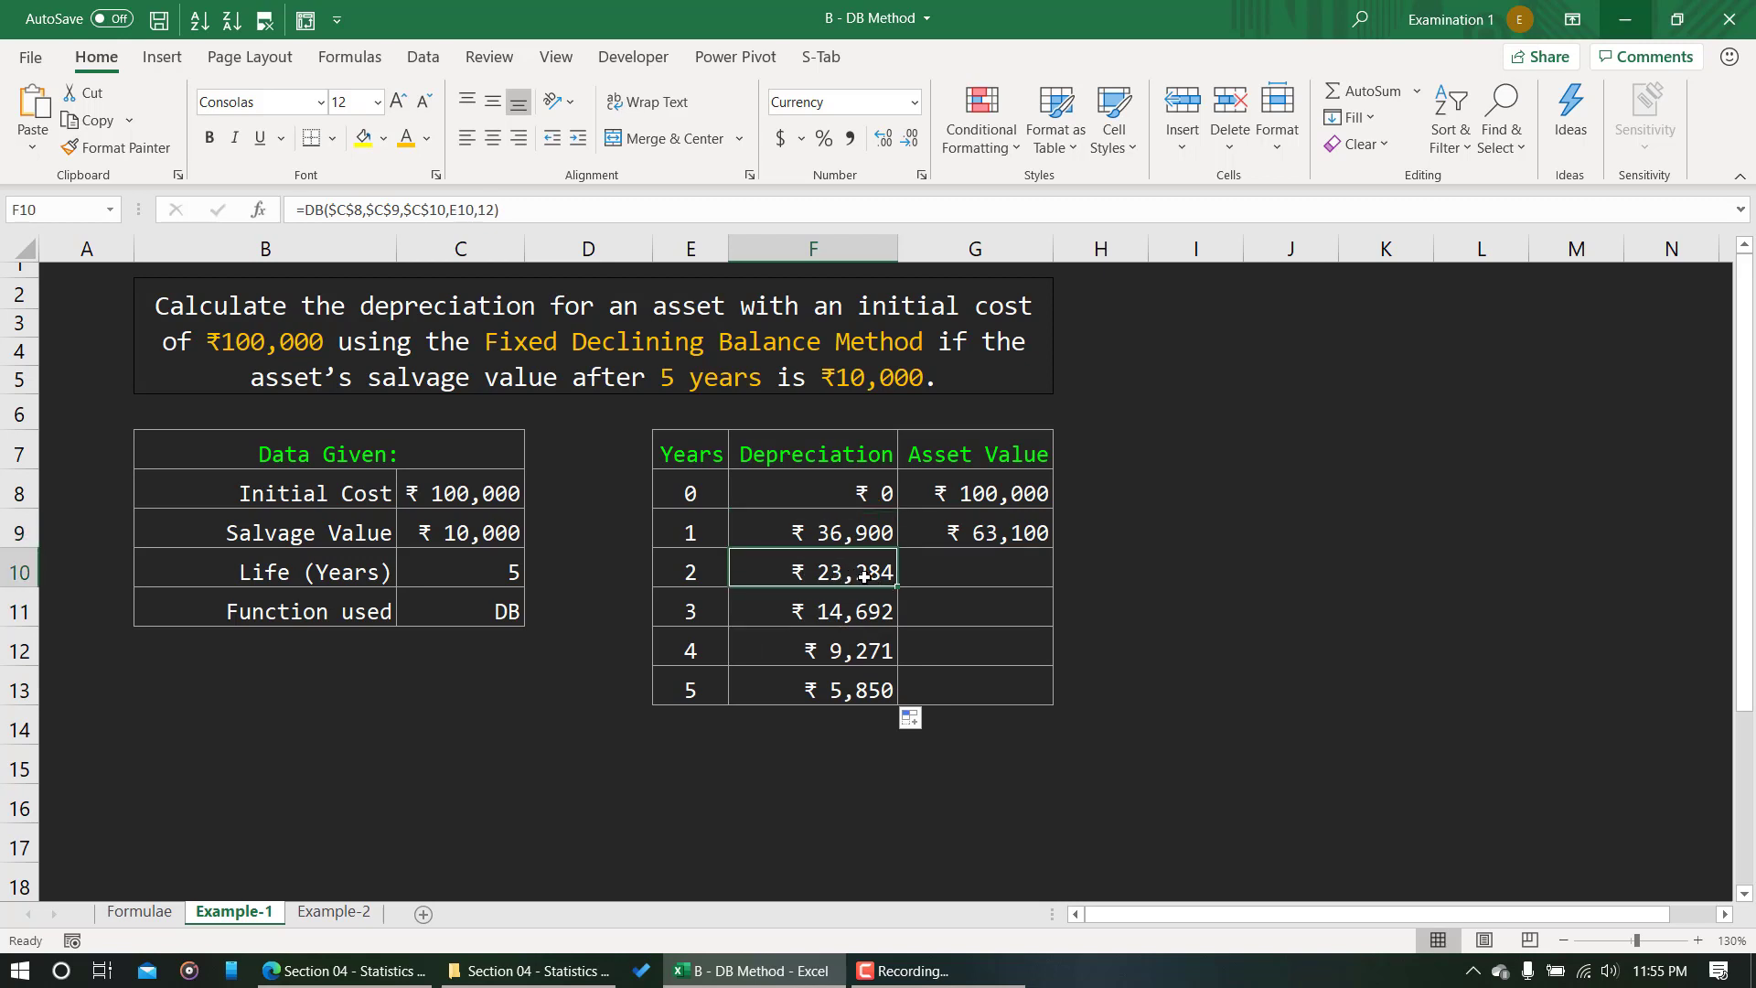
{"action": "left_click", "coordinate": [785, 620]}
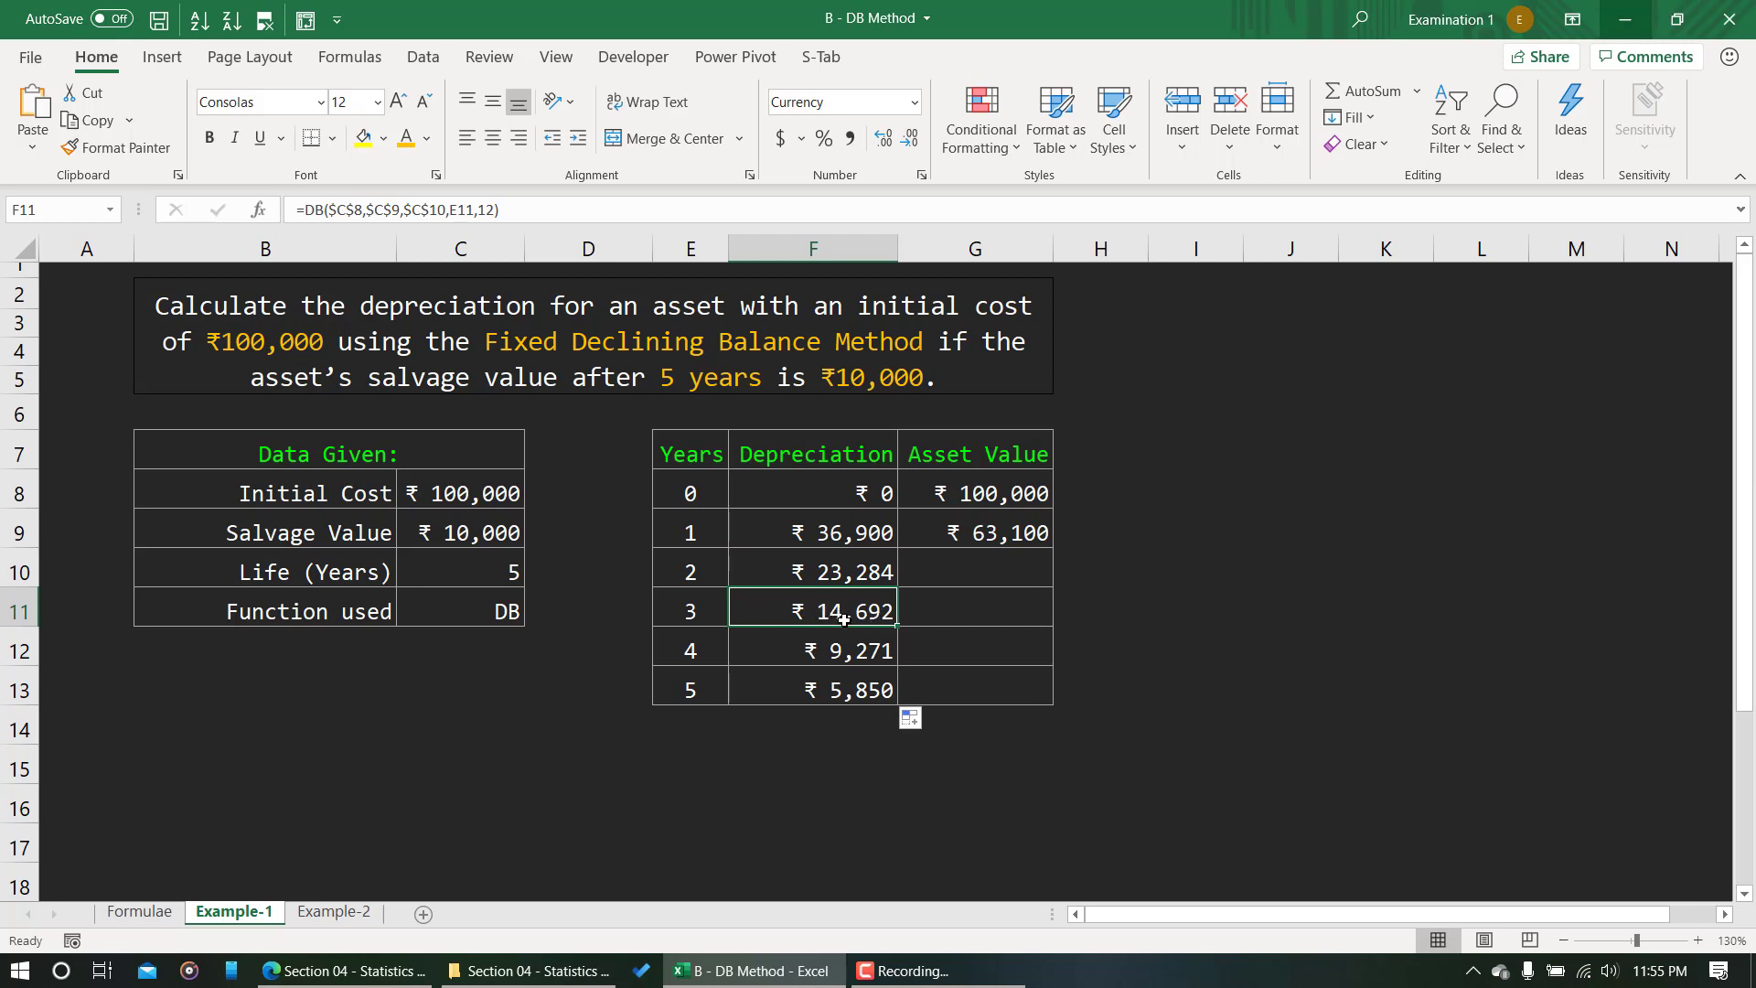
Fill the year 1 asset value formula from G9 down to year 5 and check the last cell.
{"action": "left_click", "coordinate": [965, 558]}
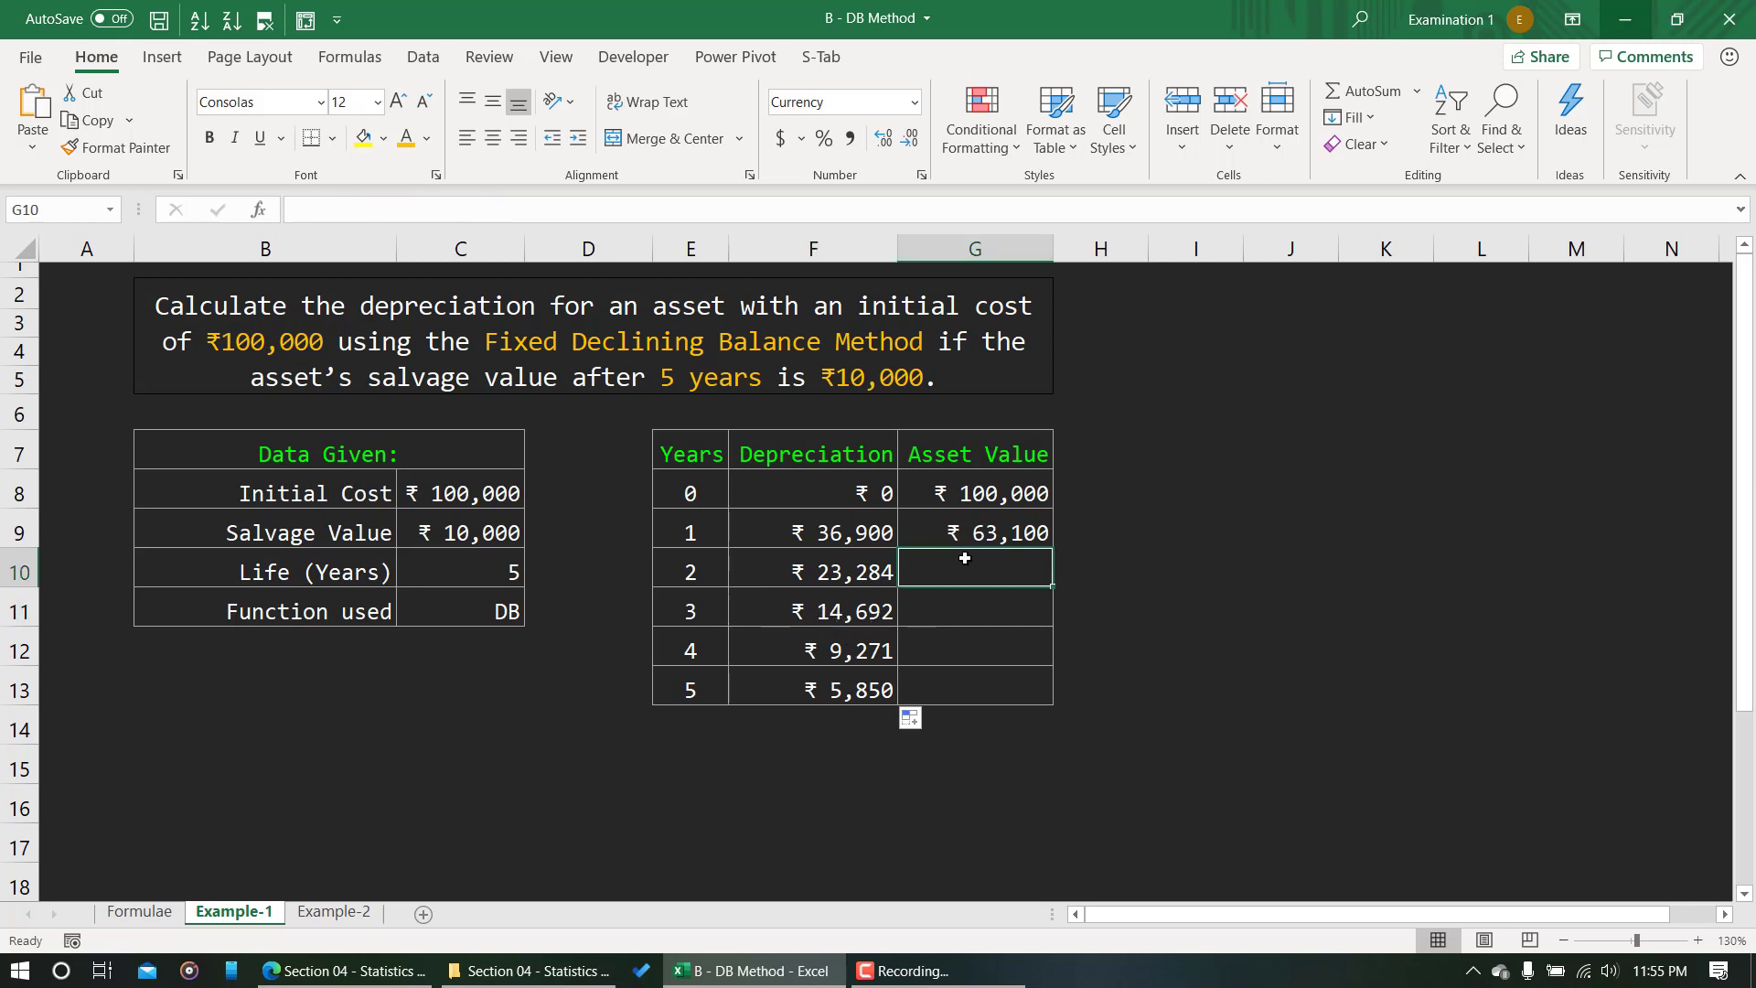
{"action": "left_click", "coordinate": [993, 535]}
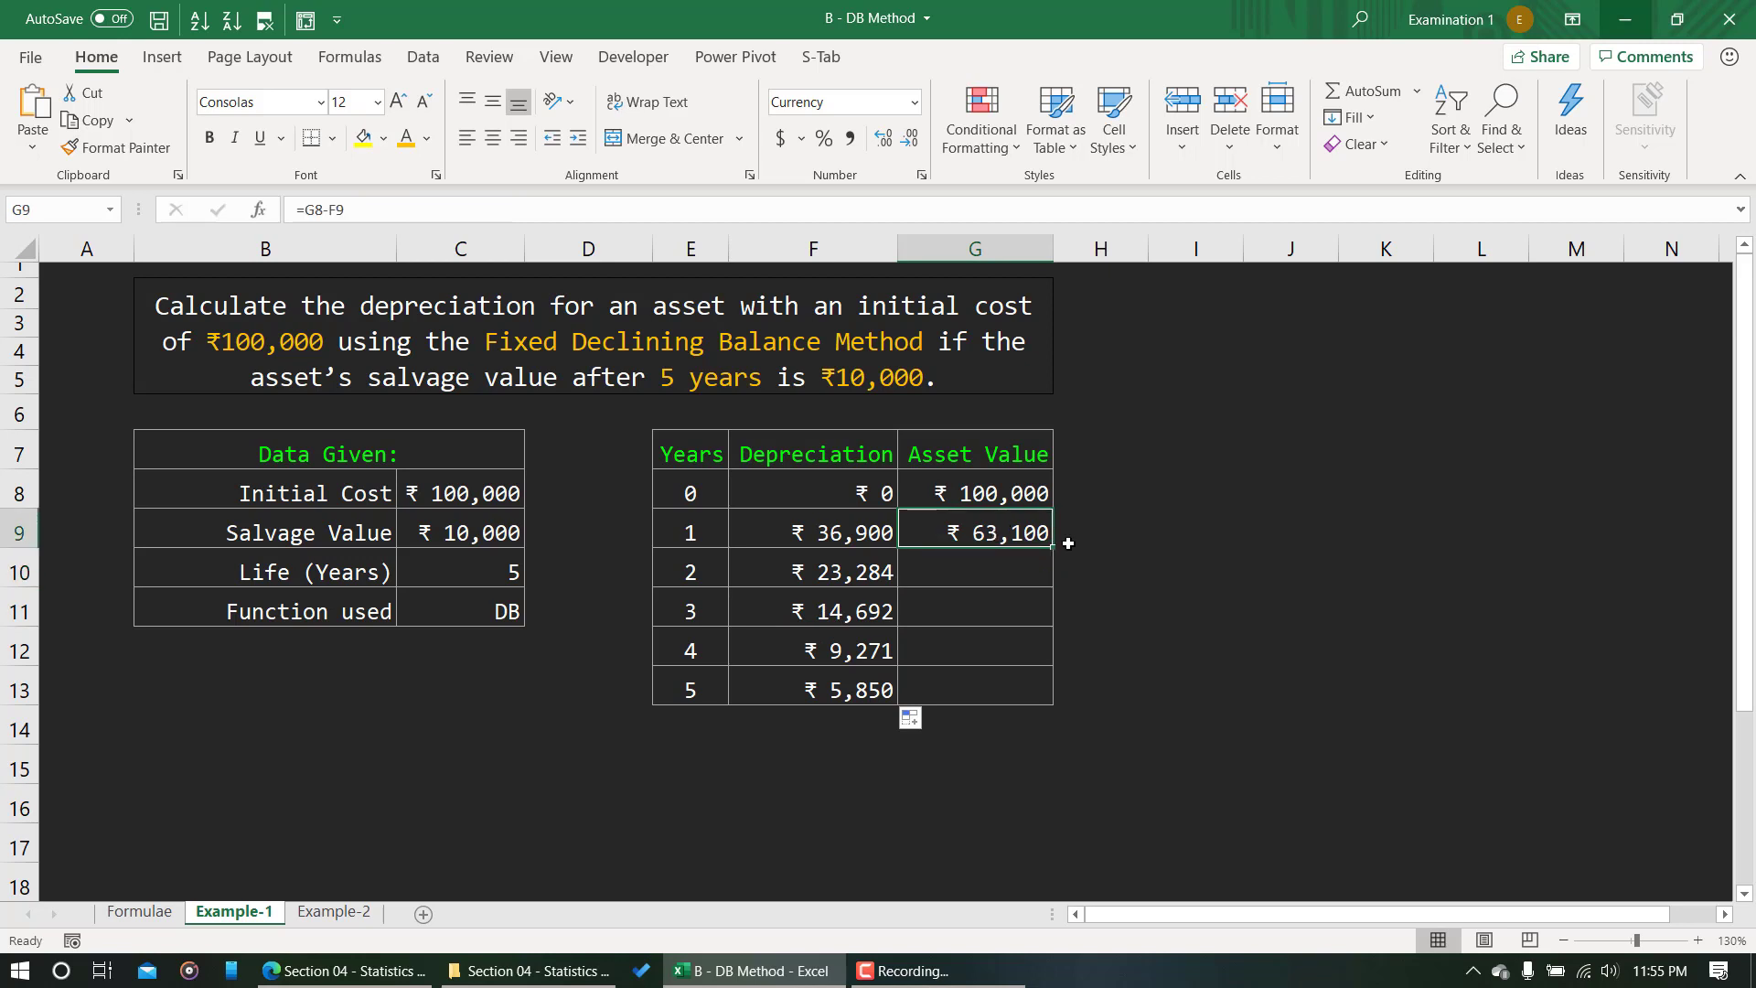
{"action": "left_click_drag", "start_coordinate": [1052, 548], "coordinate": [1048, 695]}
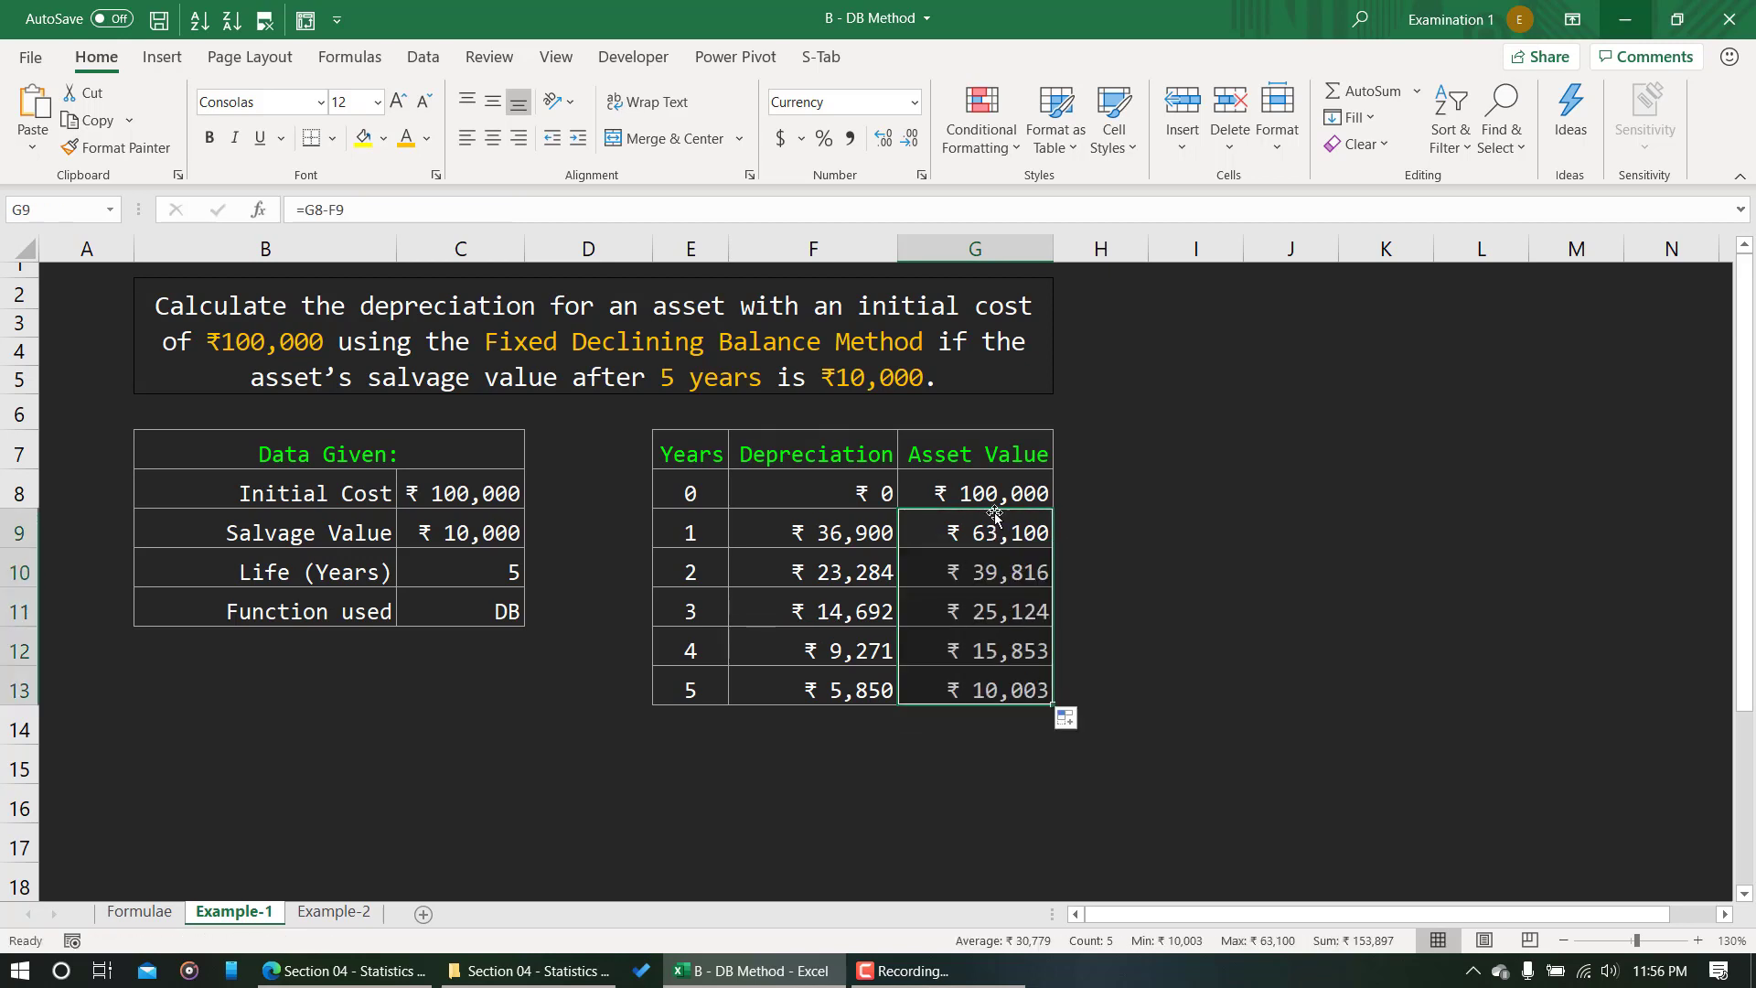
{"action": "left_click", "coordinate": [992, 688]}
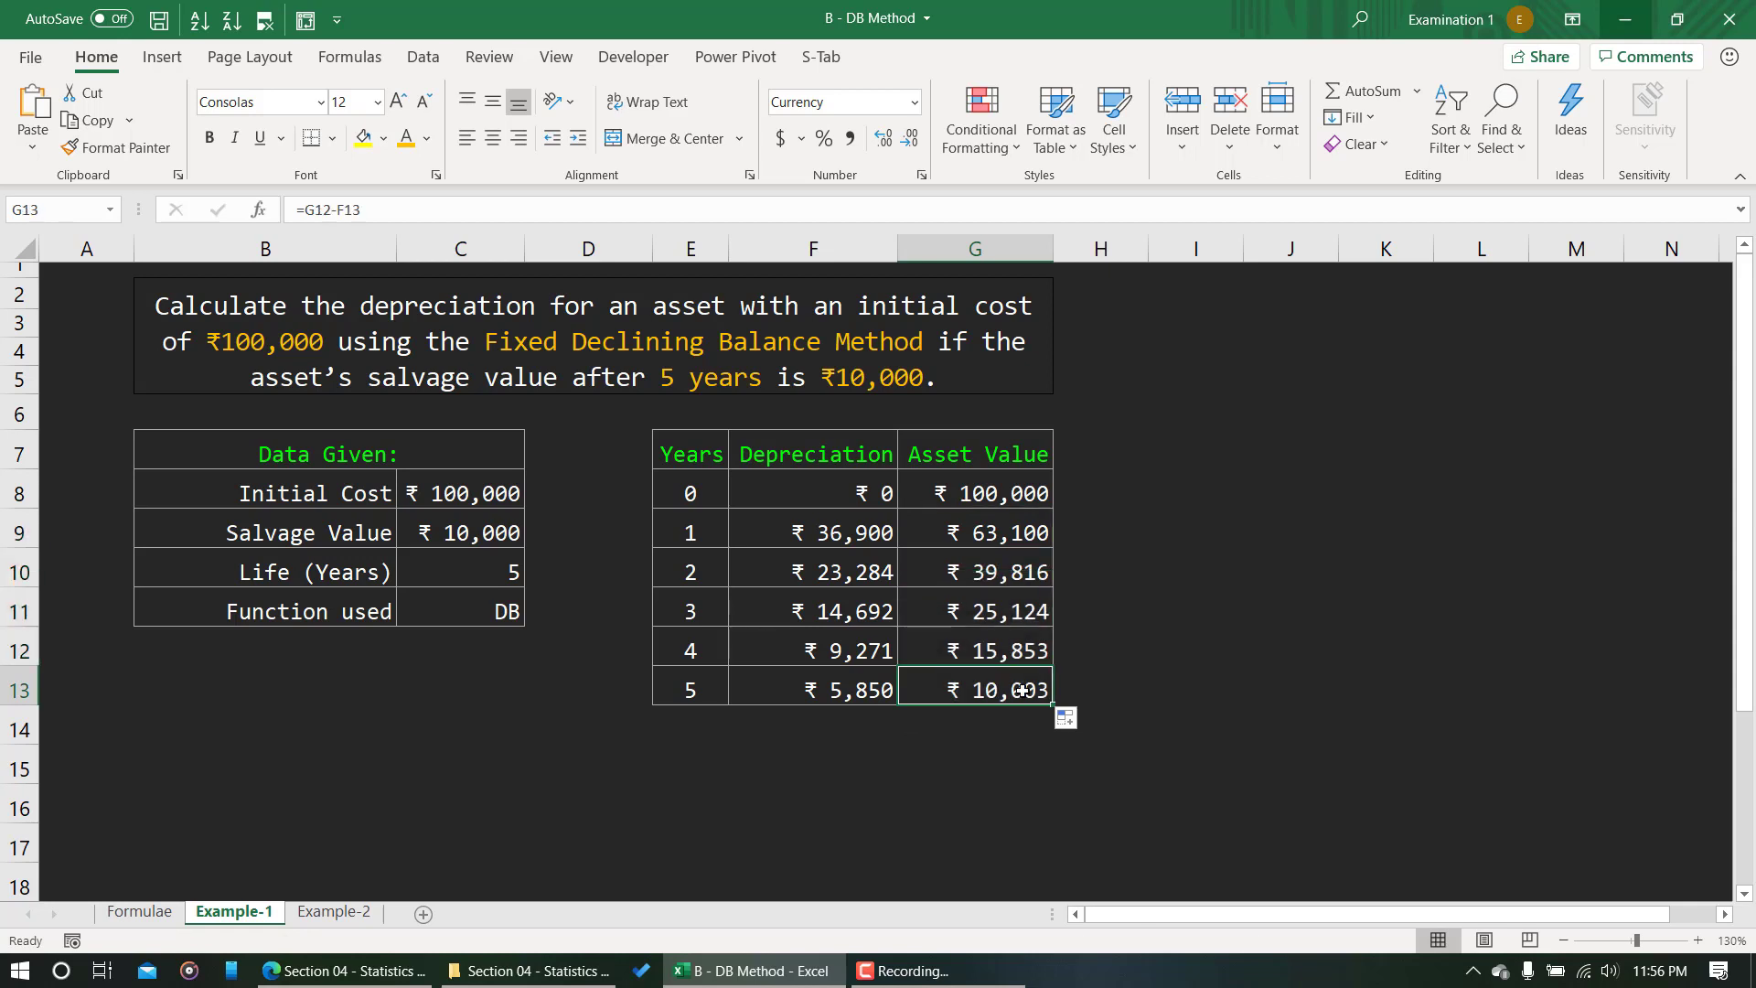
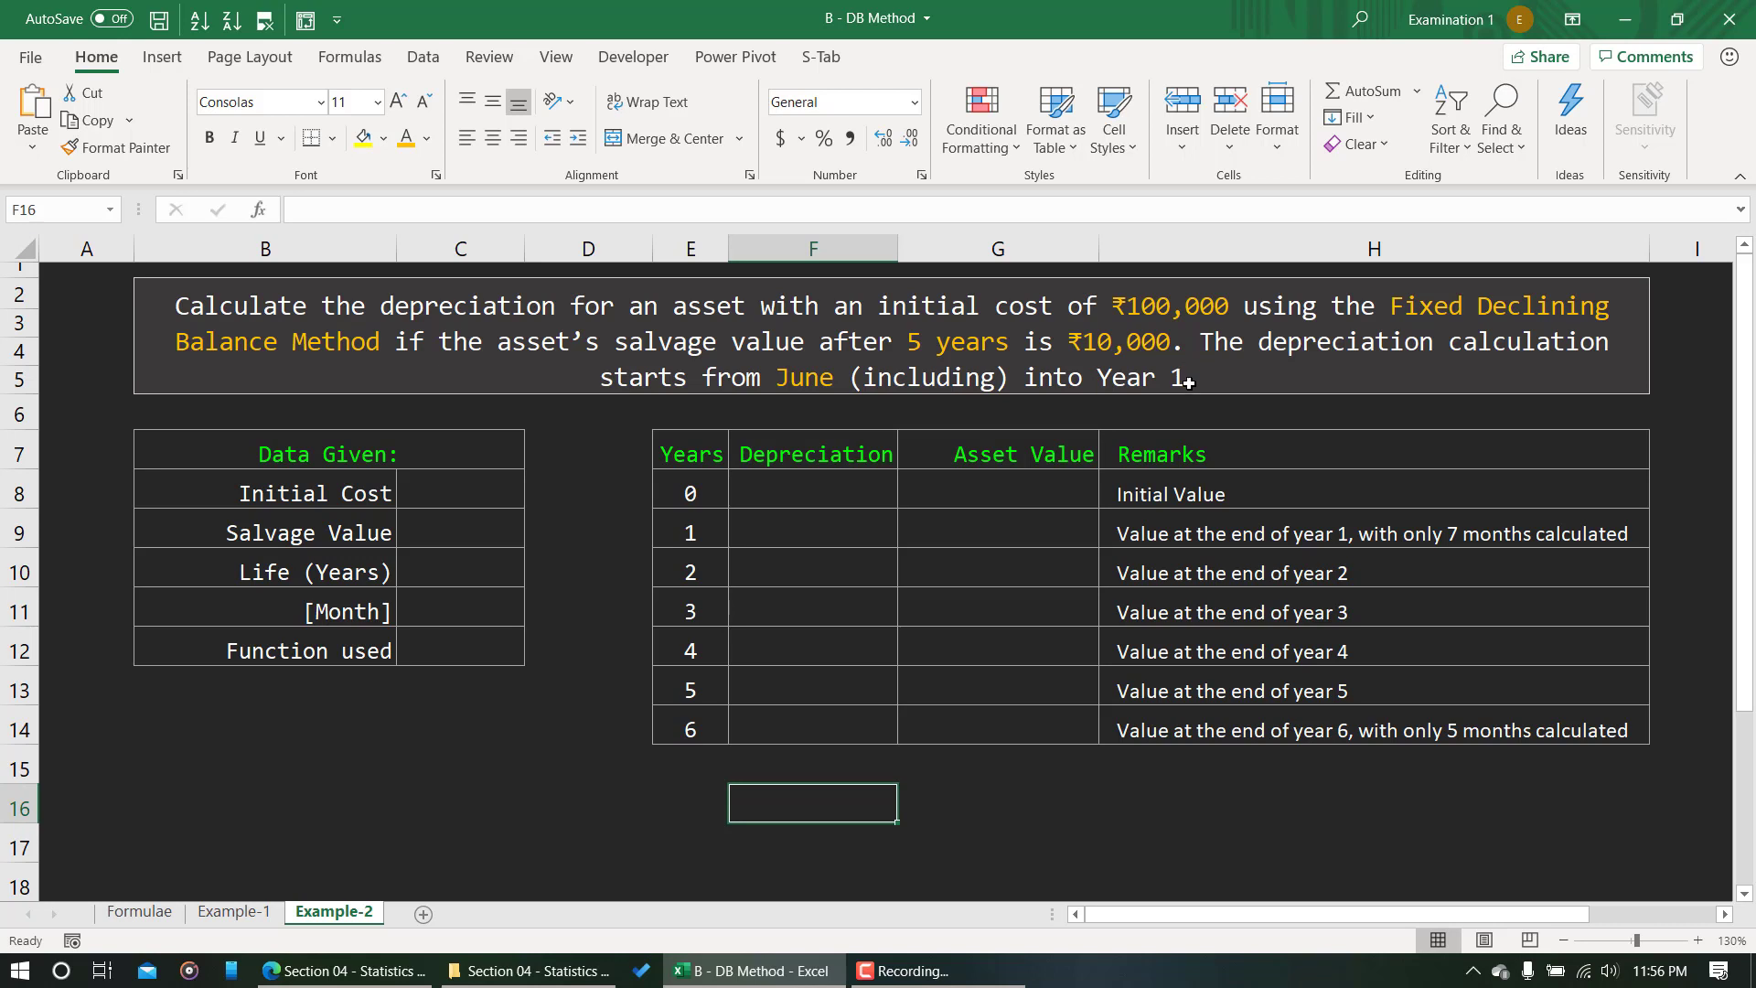
In the Data Given table of the Example-2 sheet, enter an initial cost of 100000 and a salvage value of 10000.
{"action": "left_click", "coordinate": [464, 494]}
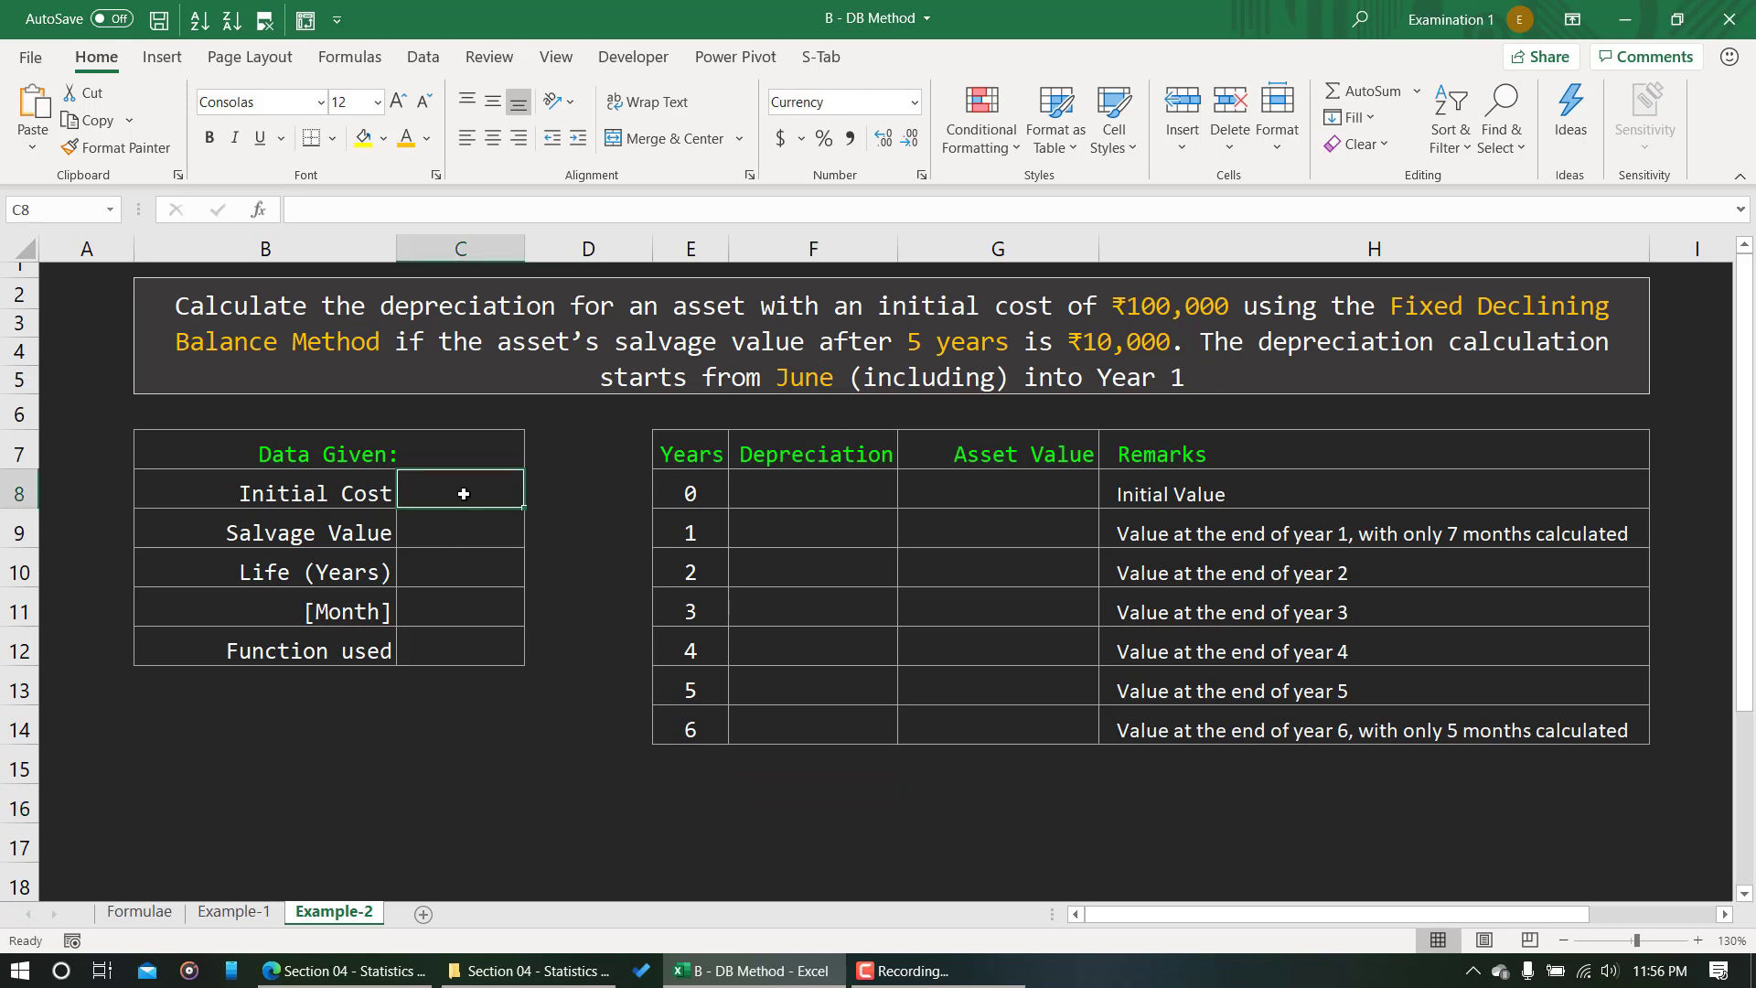
{"action": "type", "text": "10000"}
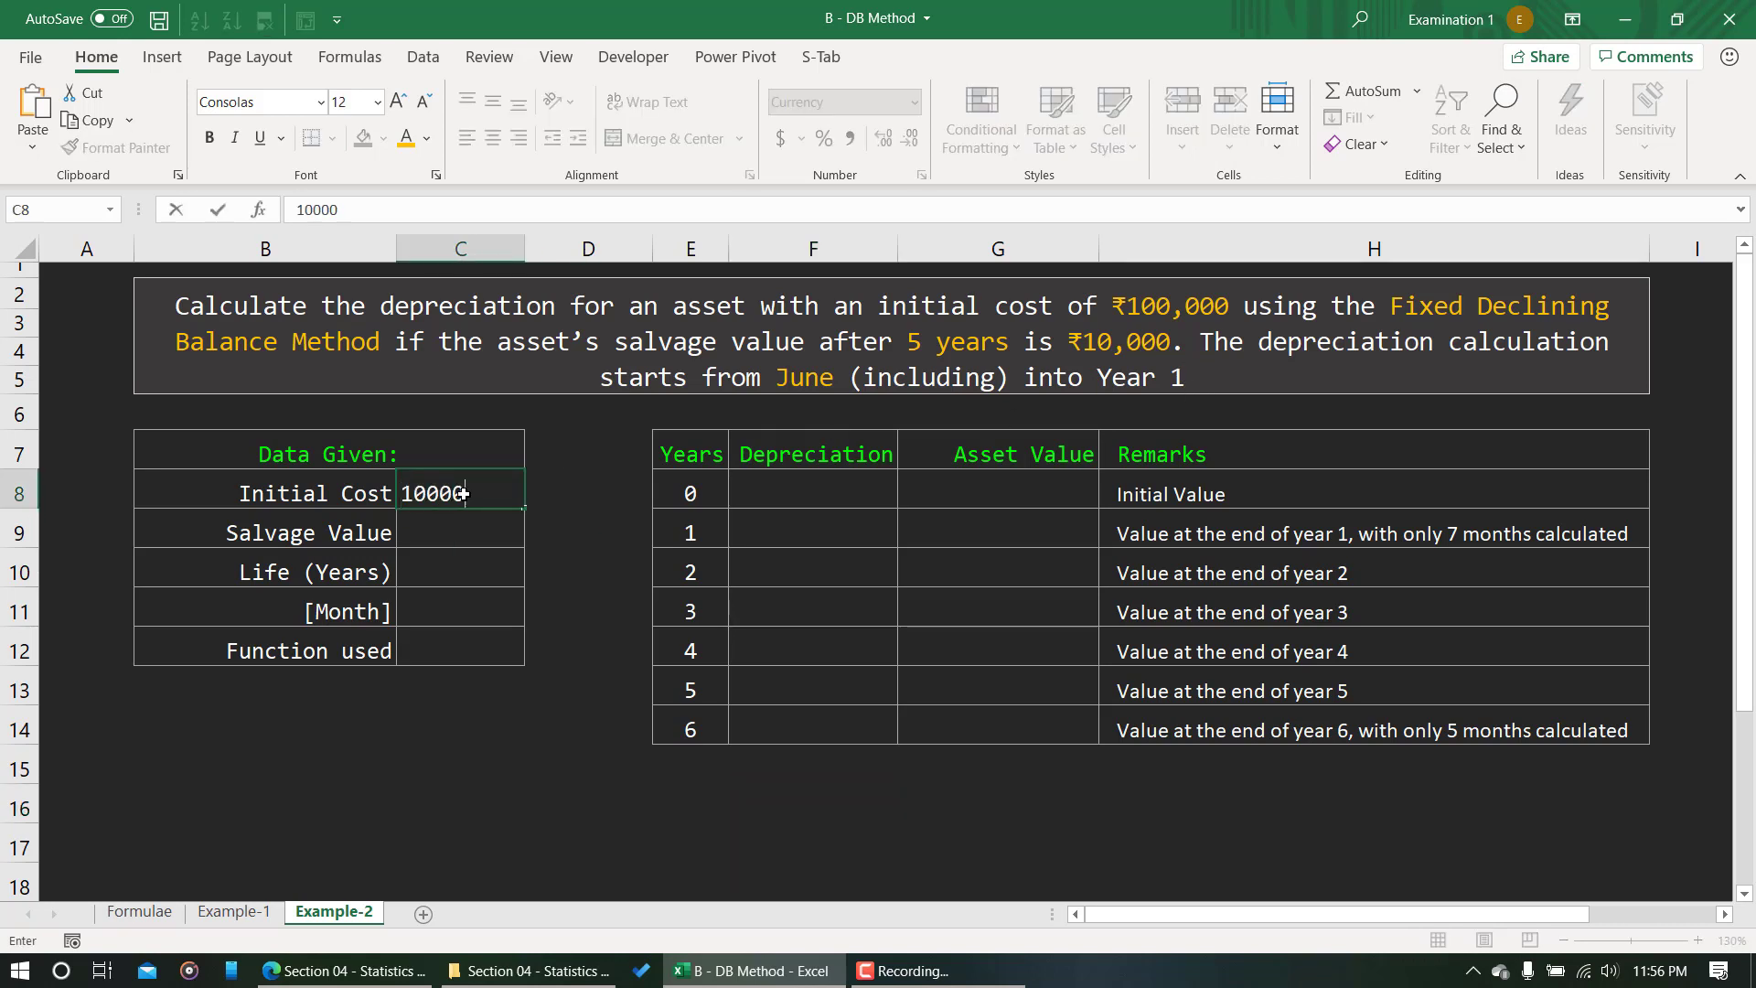
{"action": "type", "text": "0"}
{"action": "key", "text": "Return"}
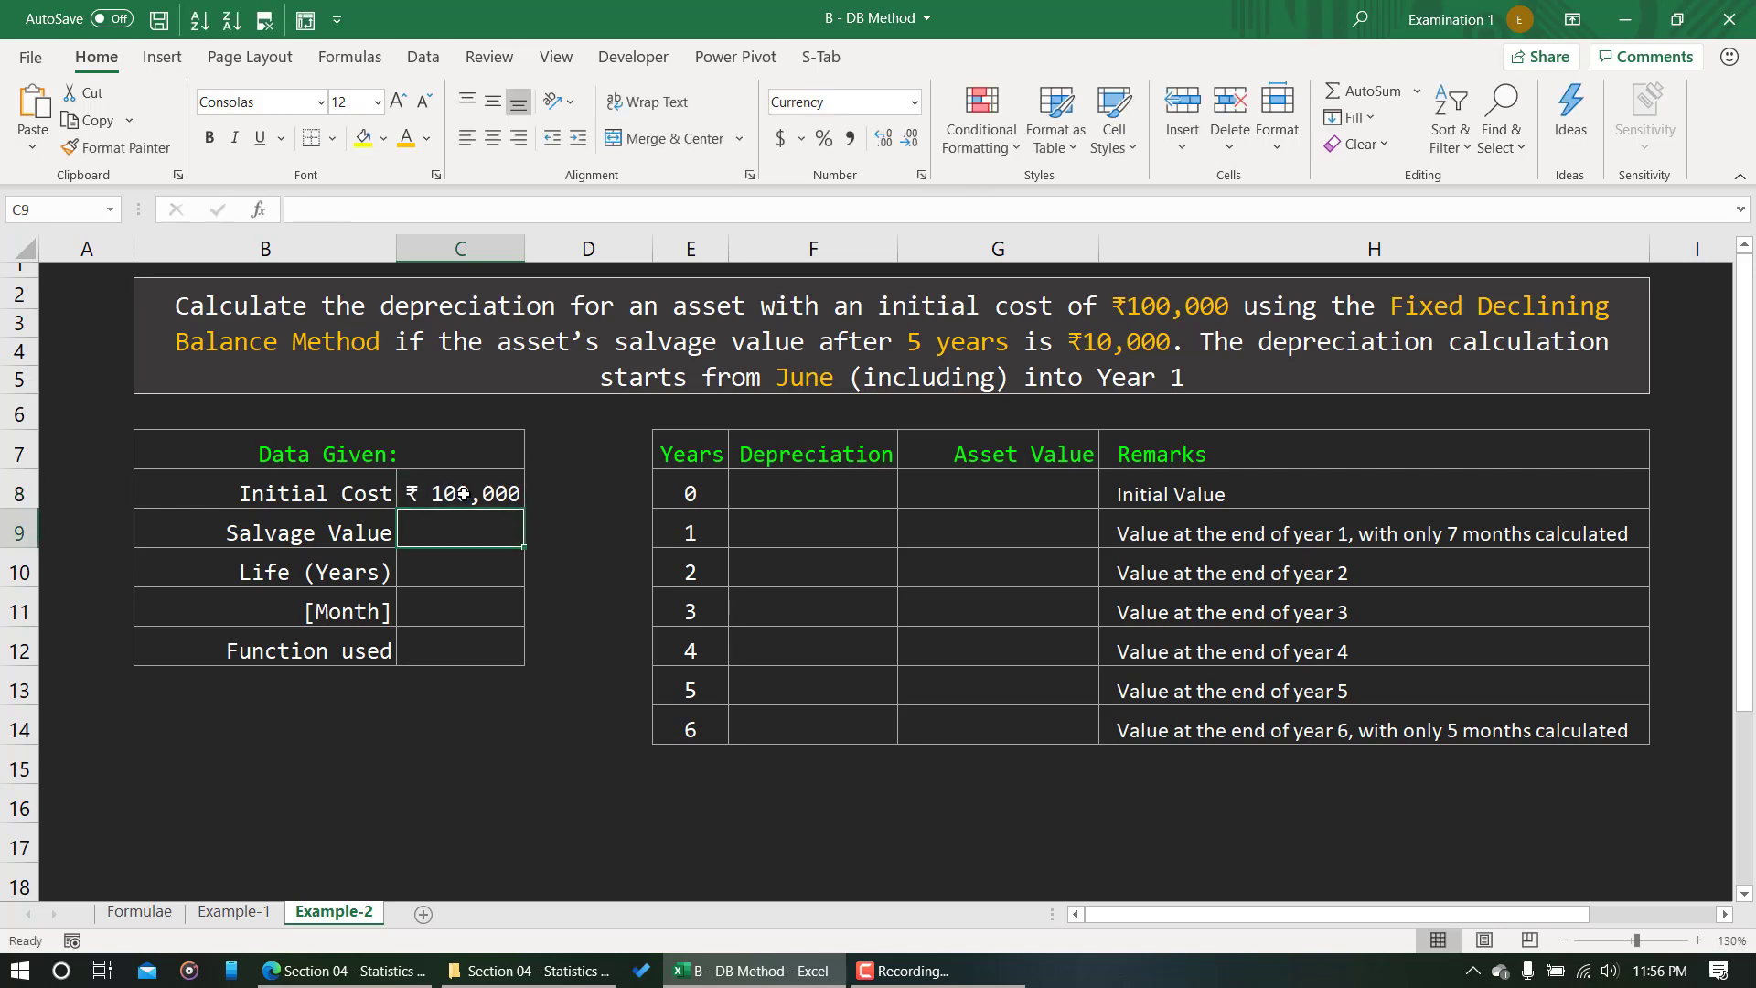
{"action": "type", "text": "10000"}
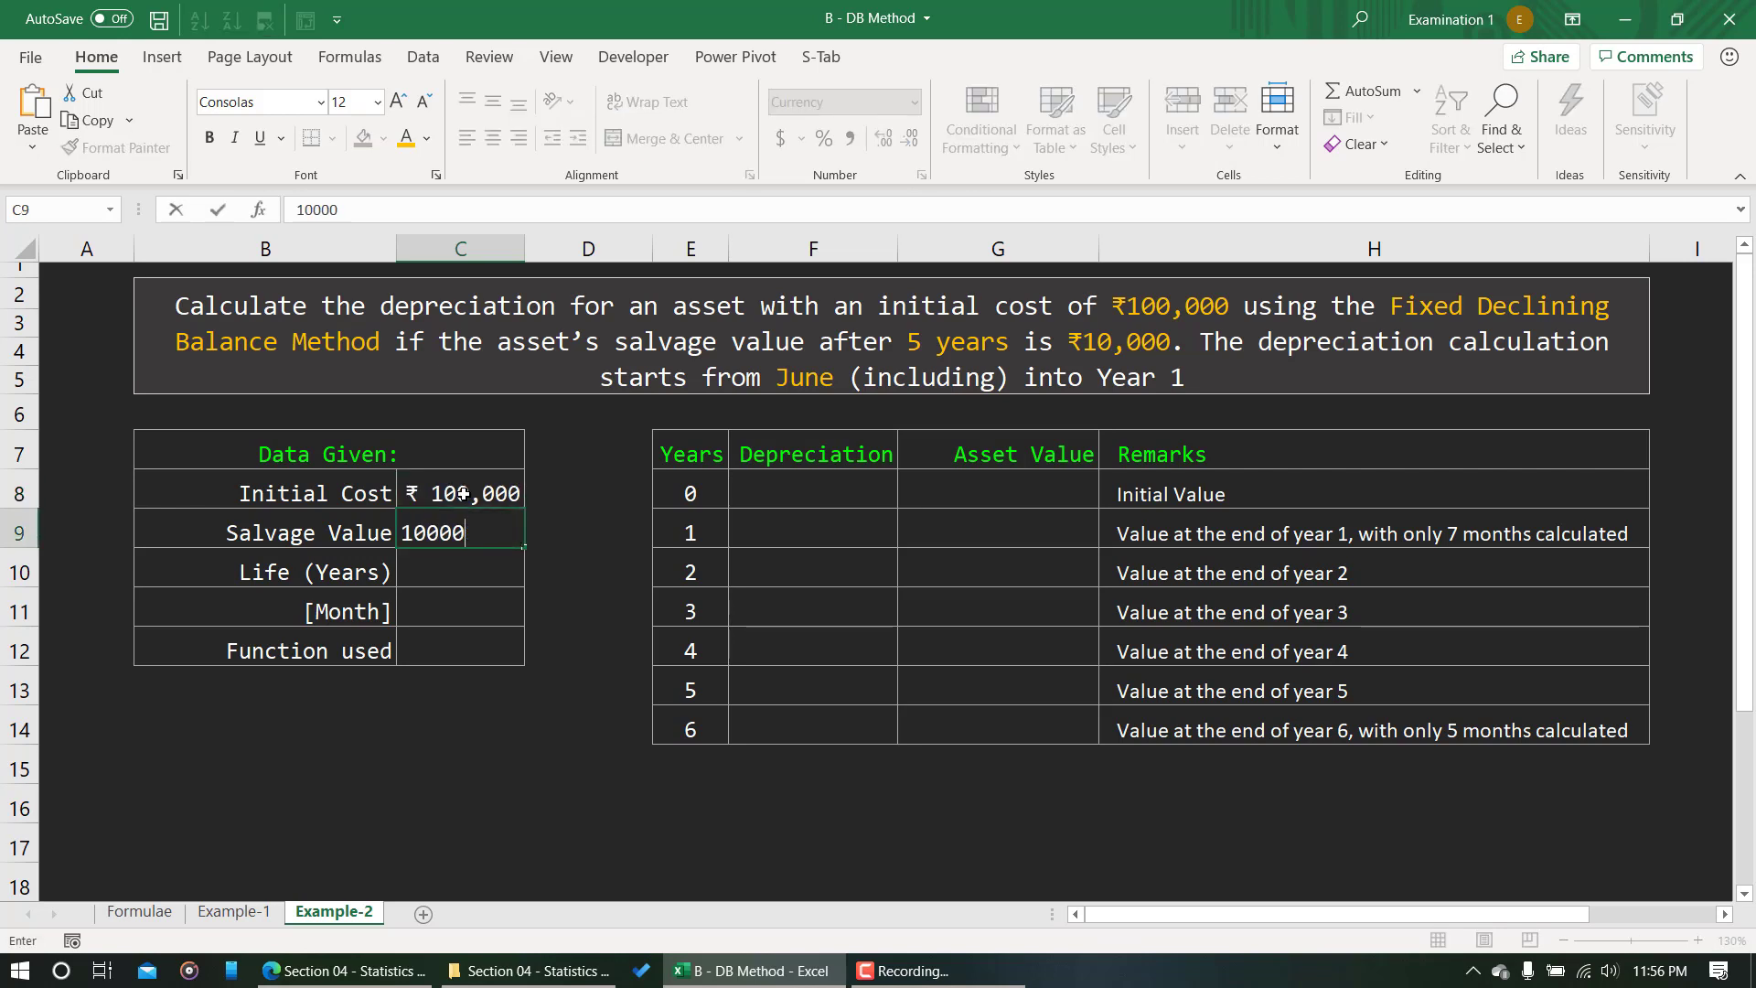
{"action": "key", "text": "Return"}
Complete the Data Given table with a life of 5 years, 7 for the month, and DB as the function used.
{"action": "type", "text": "5"}
{"action": "key", "text": "Return"}
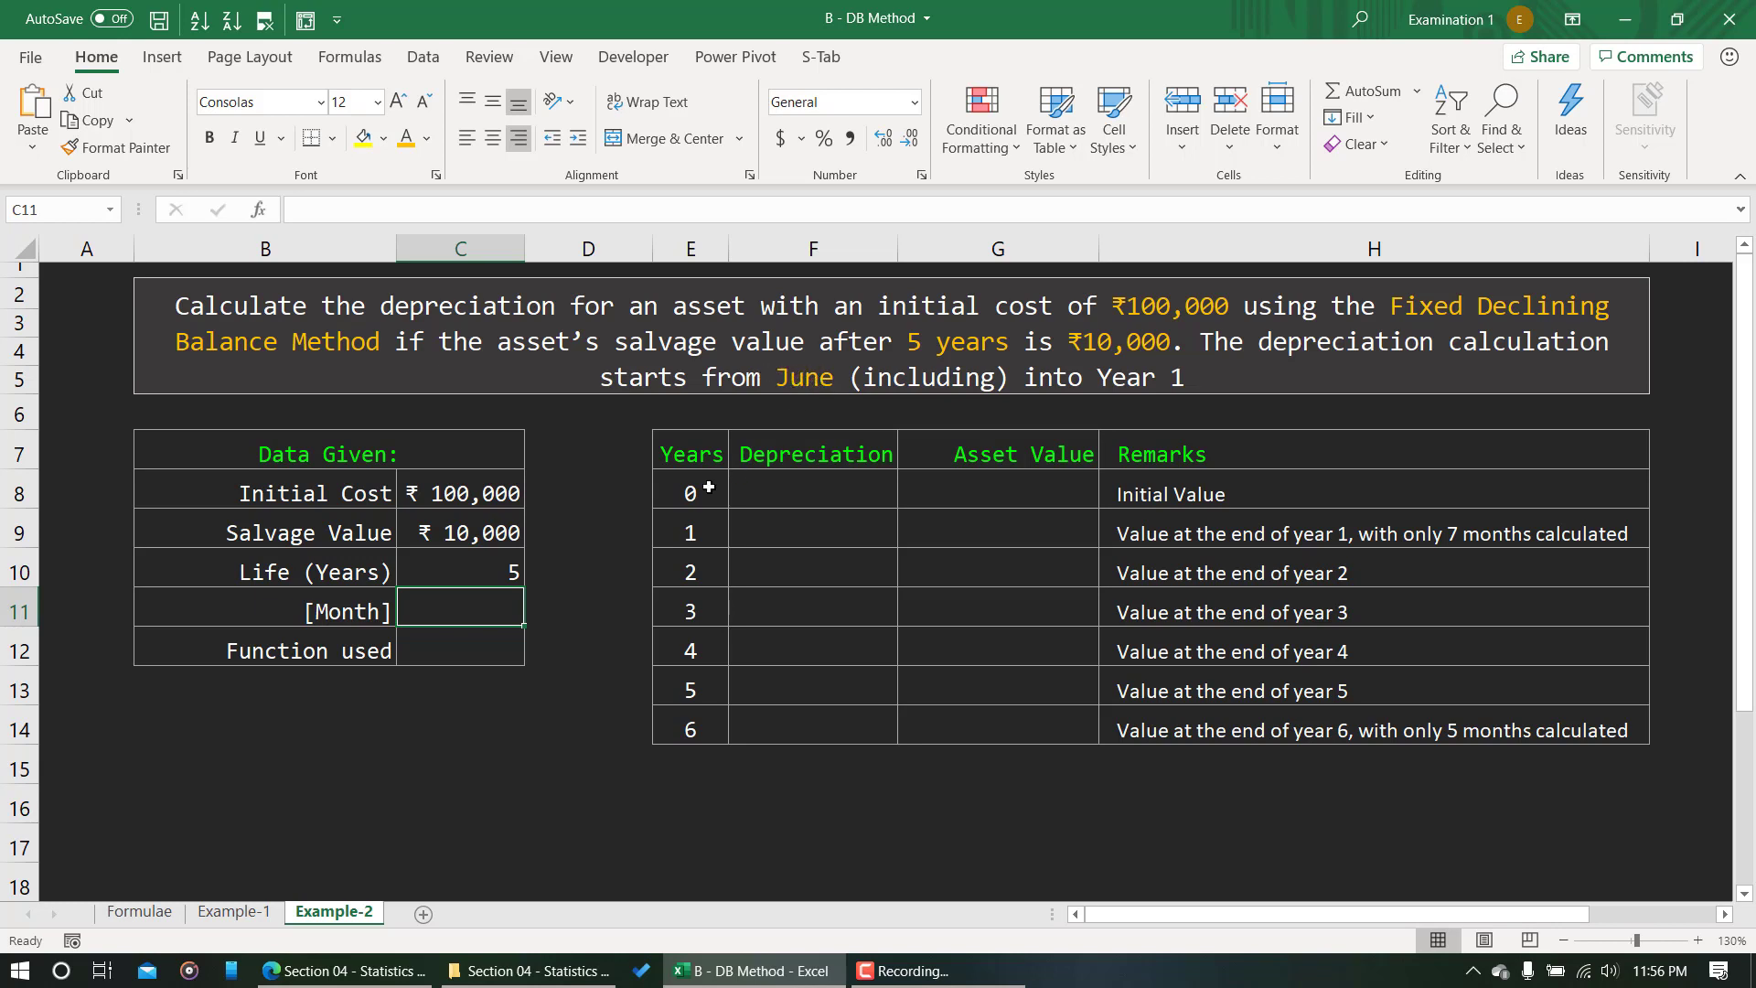
{"action": "type", "text": "7"}
{"action": "key", "text": "Return"}
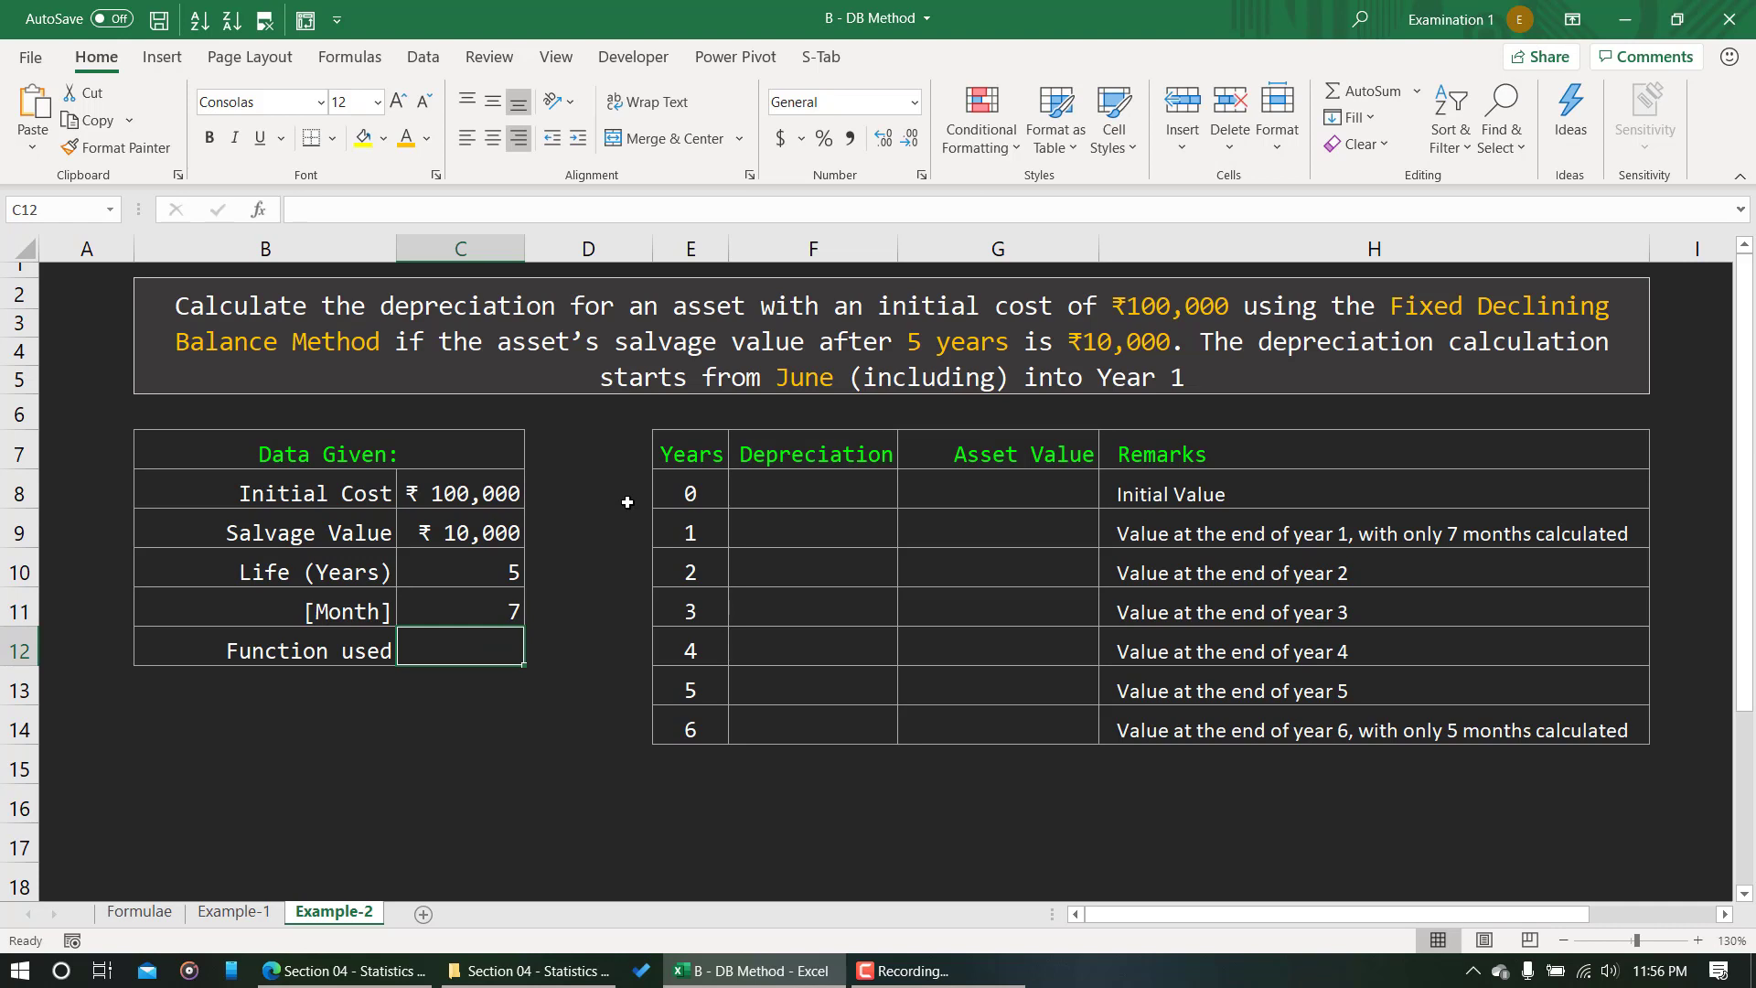
{"action": "type", "text": "DB"}
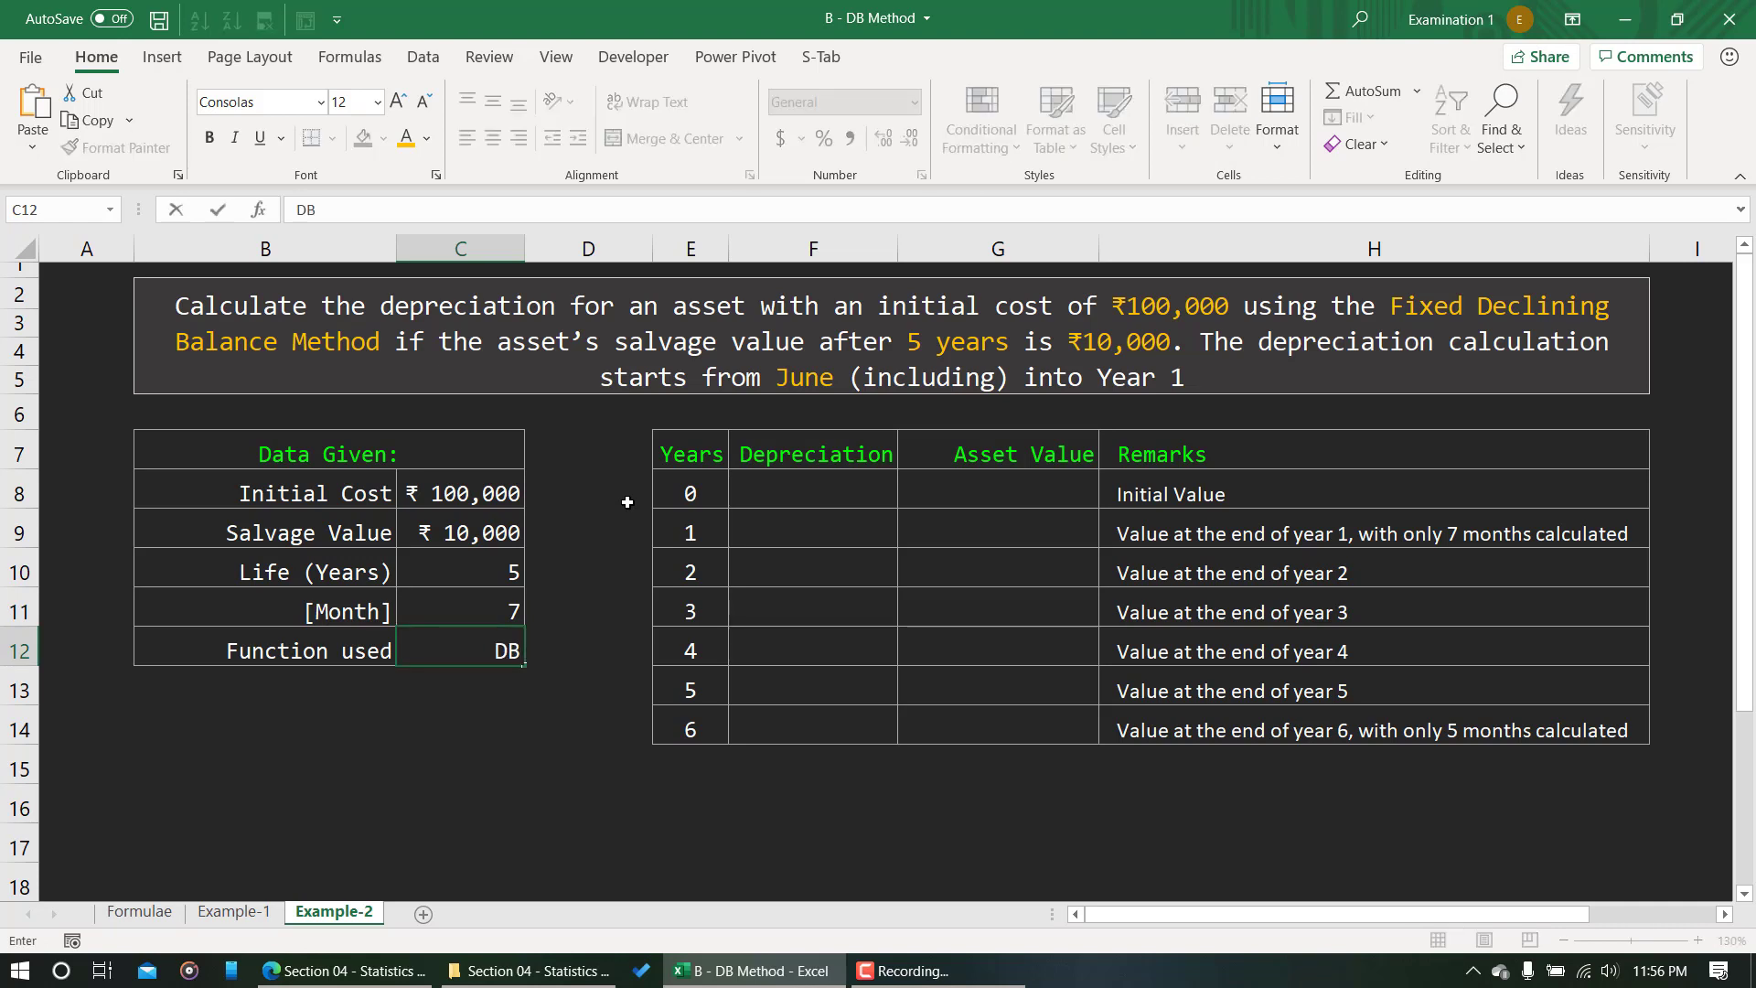
Fill in the year 0 row with a depreciation of 0 and an asset value linked to the initial cost with =C8.
{"action": "left_click", "coordinate": [828, 481]}
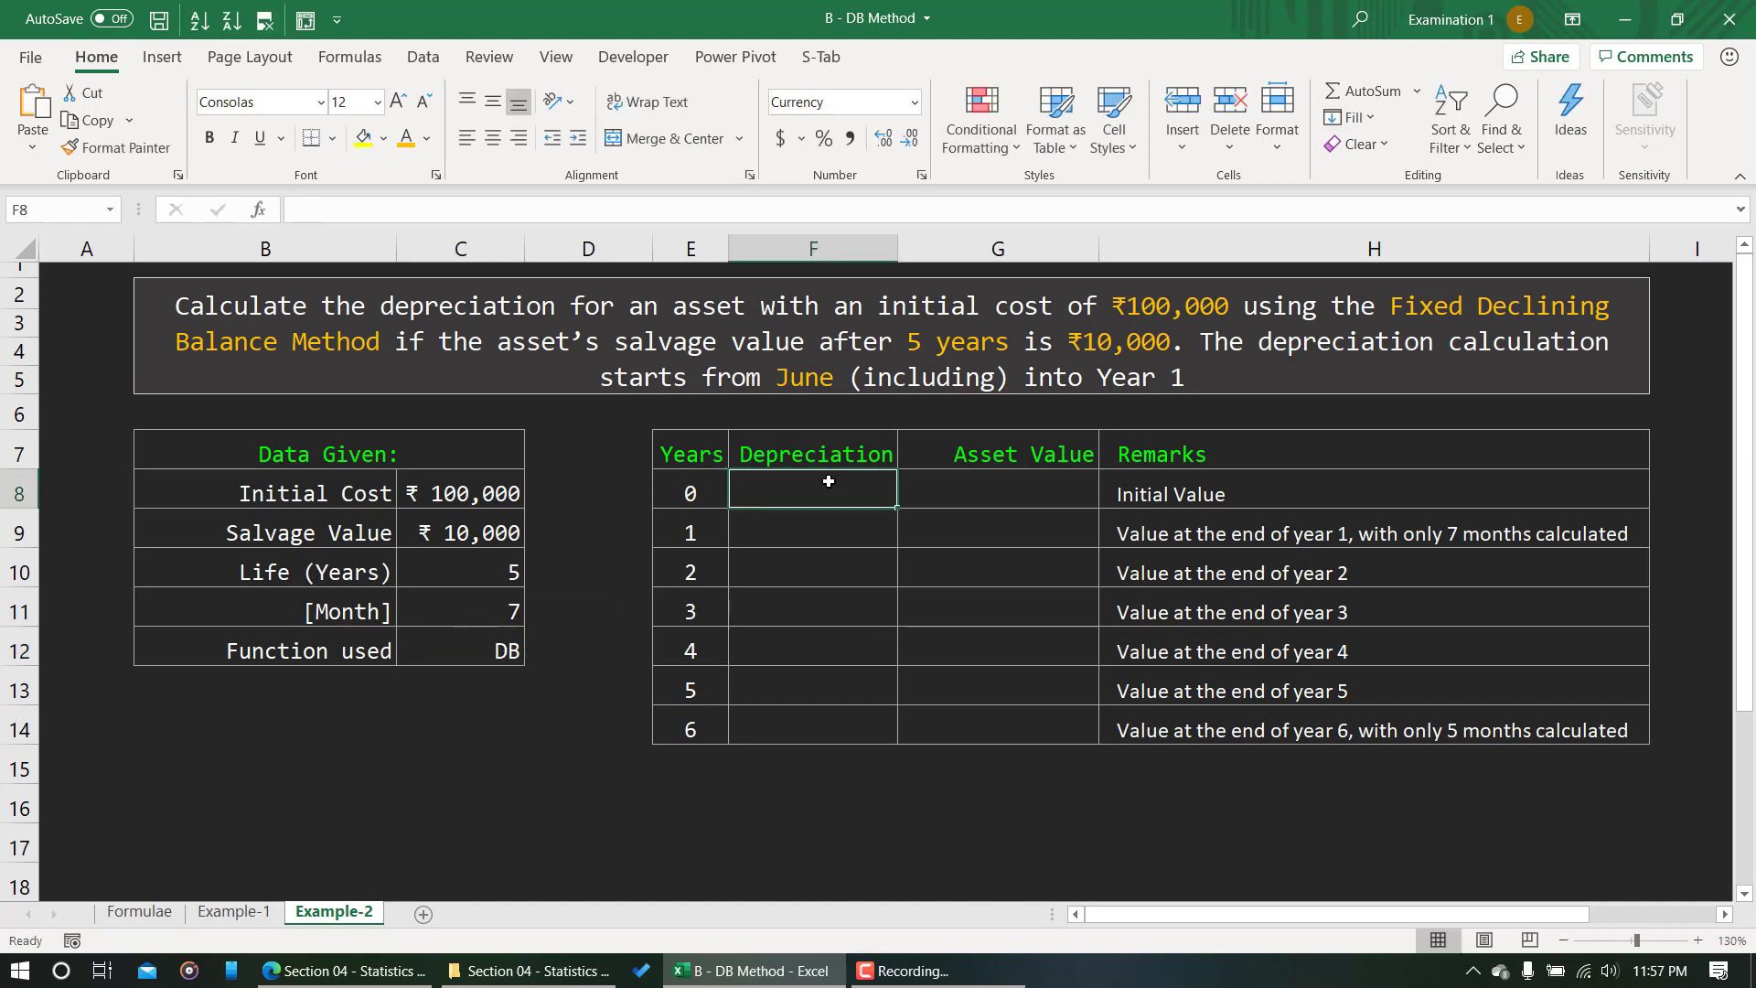
{"action": "type", "text": "0"}
{"action": "left_click", "coordinate": [997, 474]}
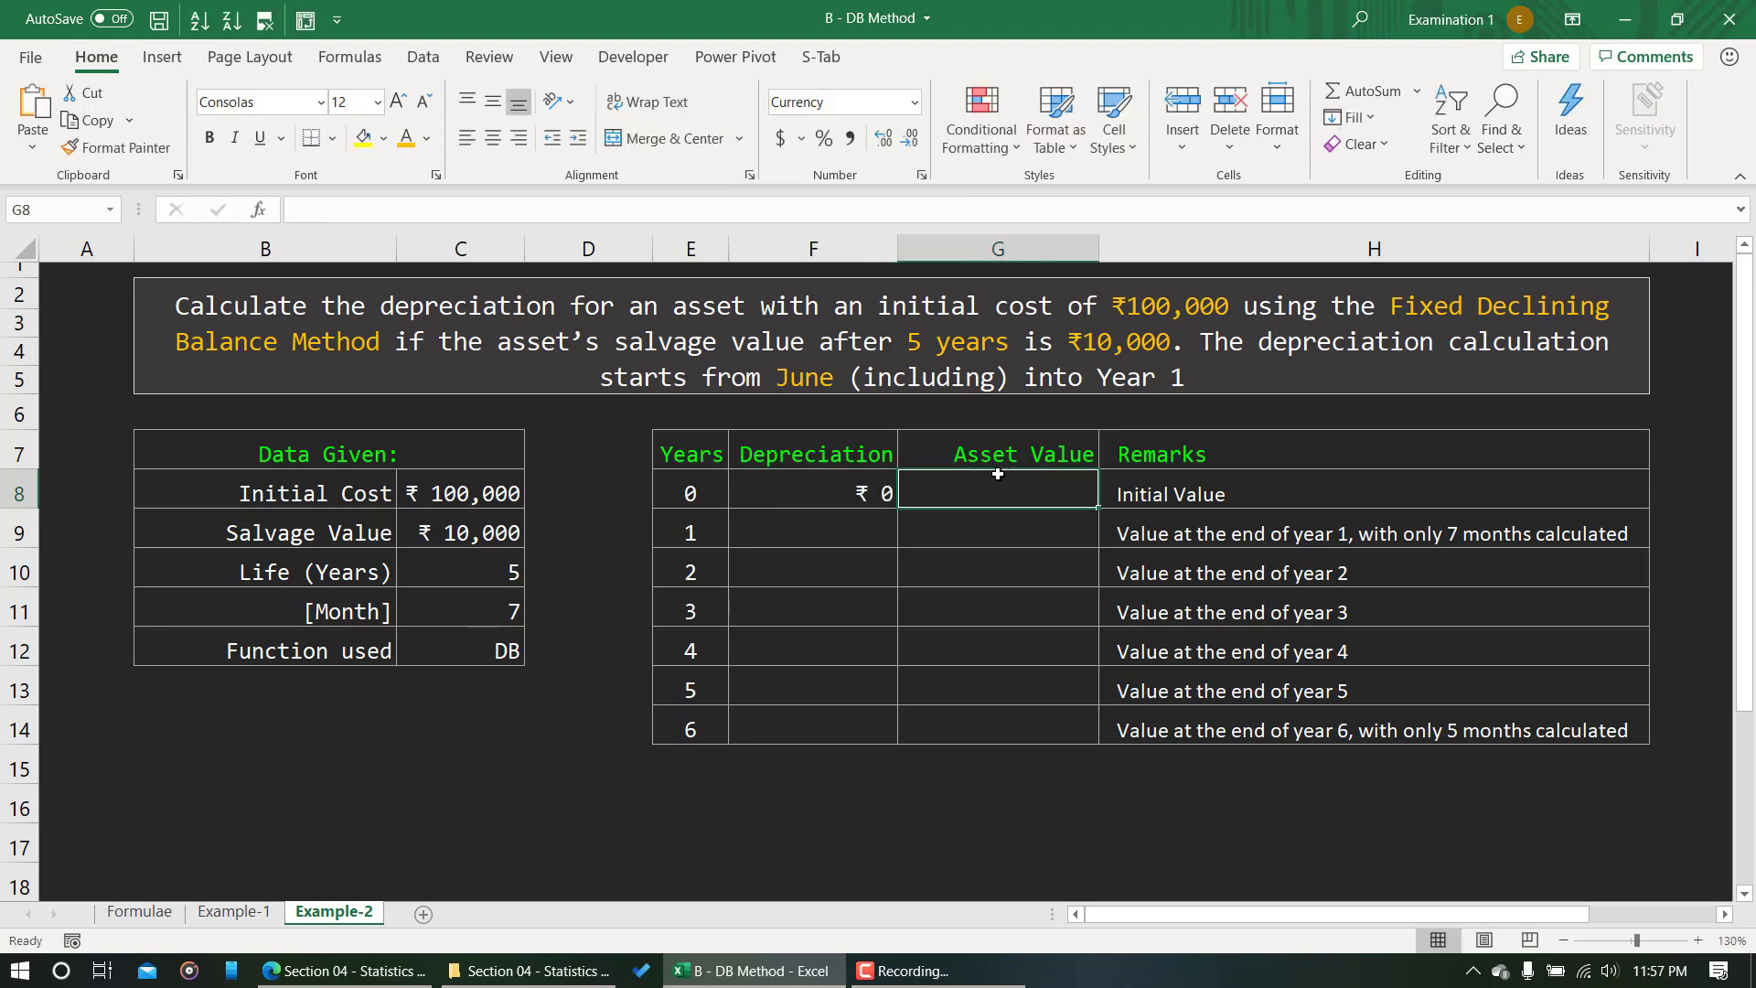
{"action": "type", "text": "="}
{"action": "left_click", "coordinate": [440, 492]}
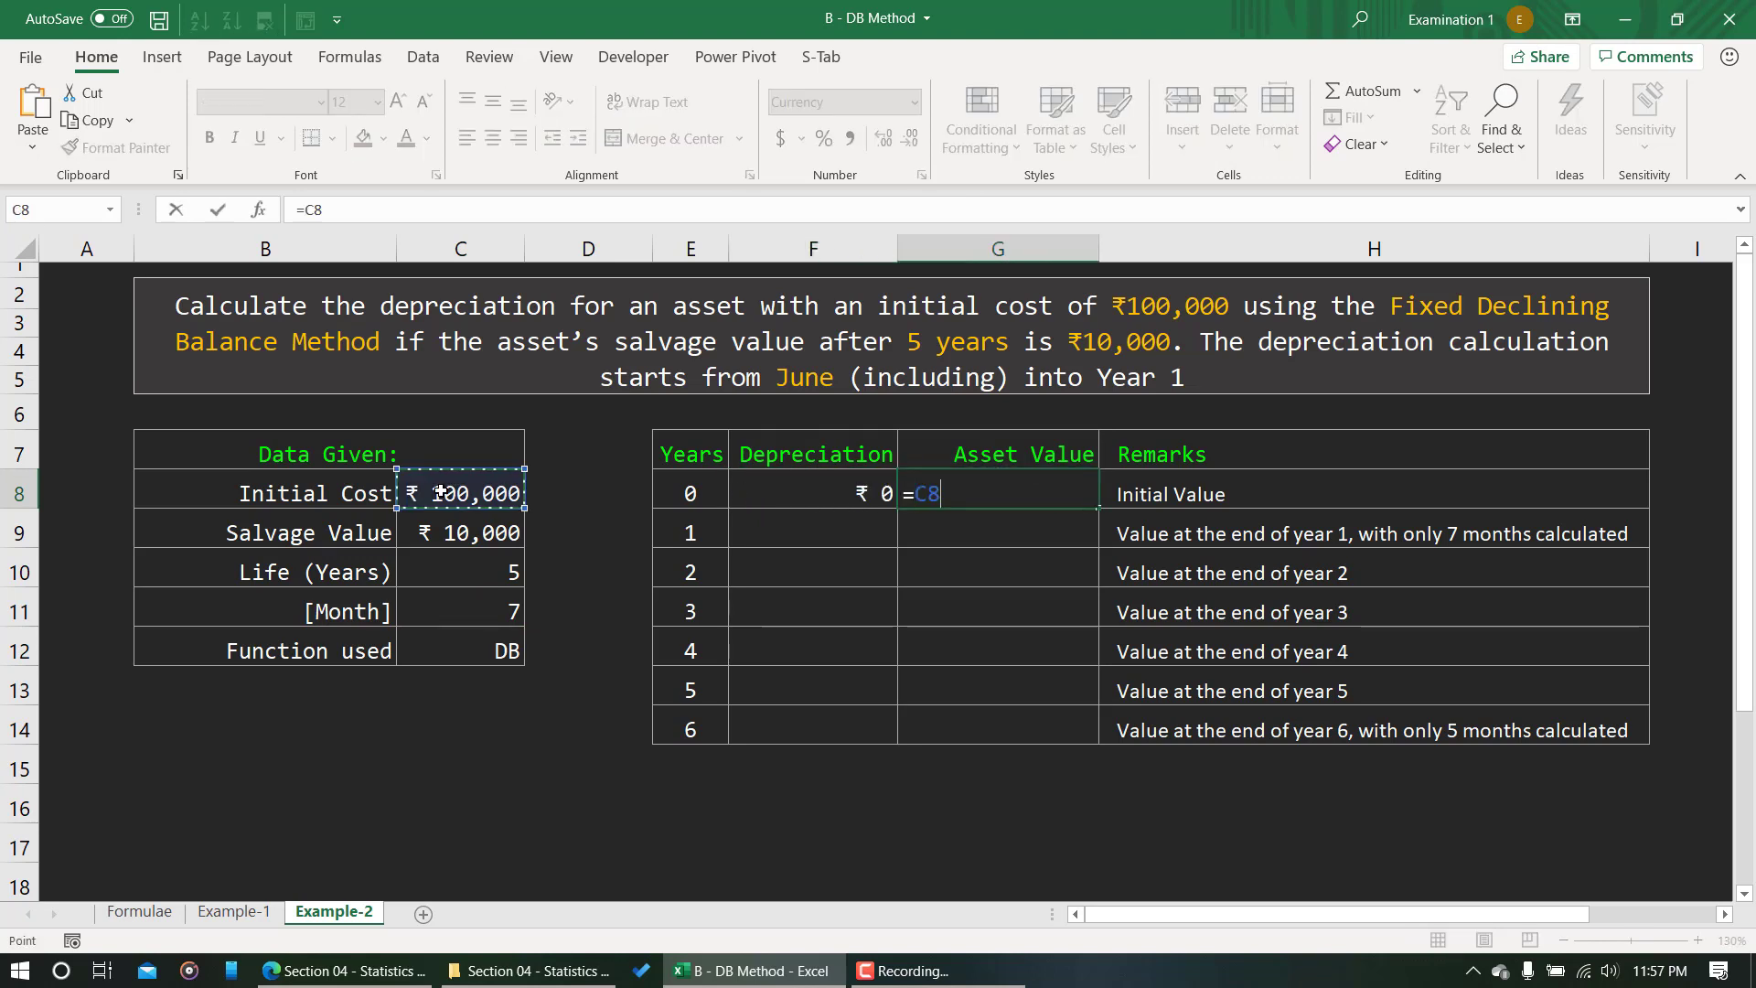
{"action": "key", "text": "Return"}
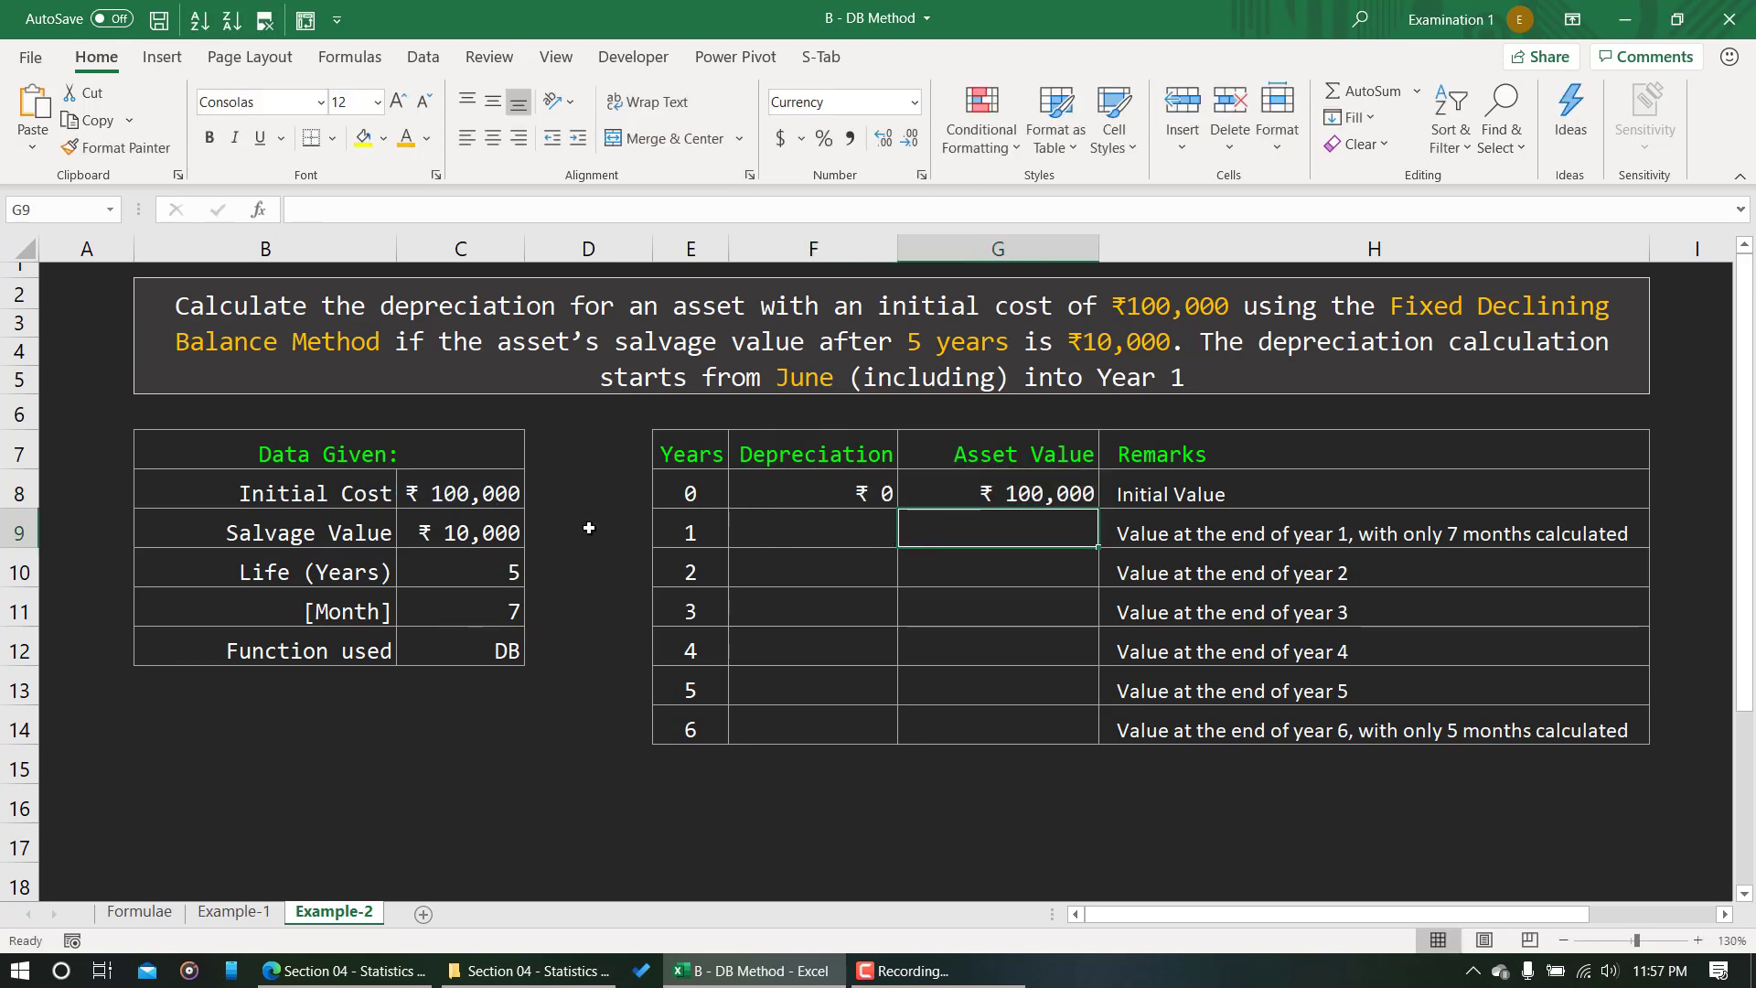
Start a DB formula in the year 1 depreciation cell F9, with the initial cost as the absolute reference $C$8.
{"action": "left_click", "coordinate": [805, 531]}
{"action": "type", "text": "="}
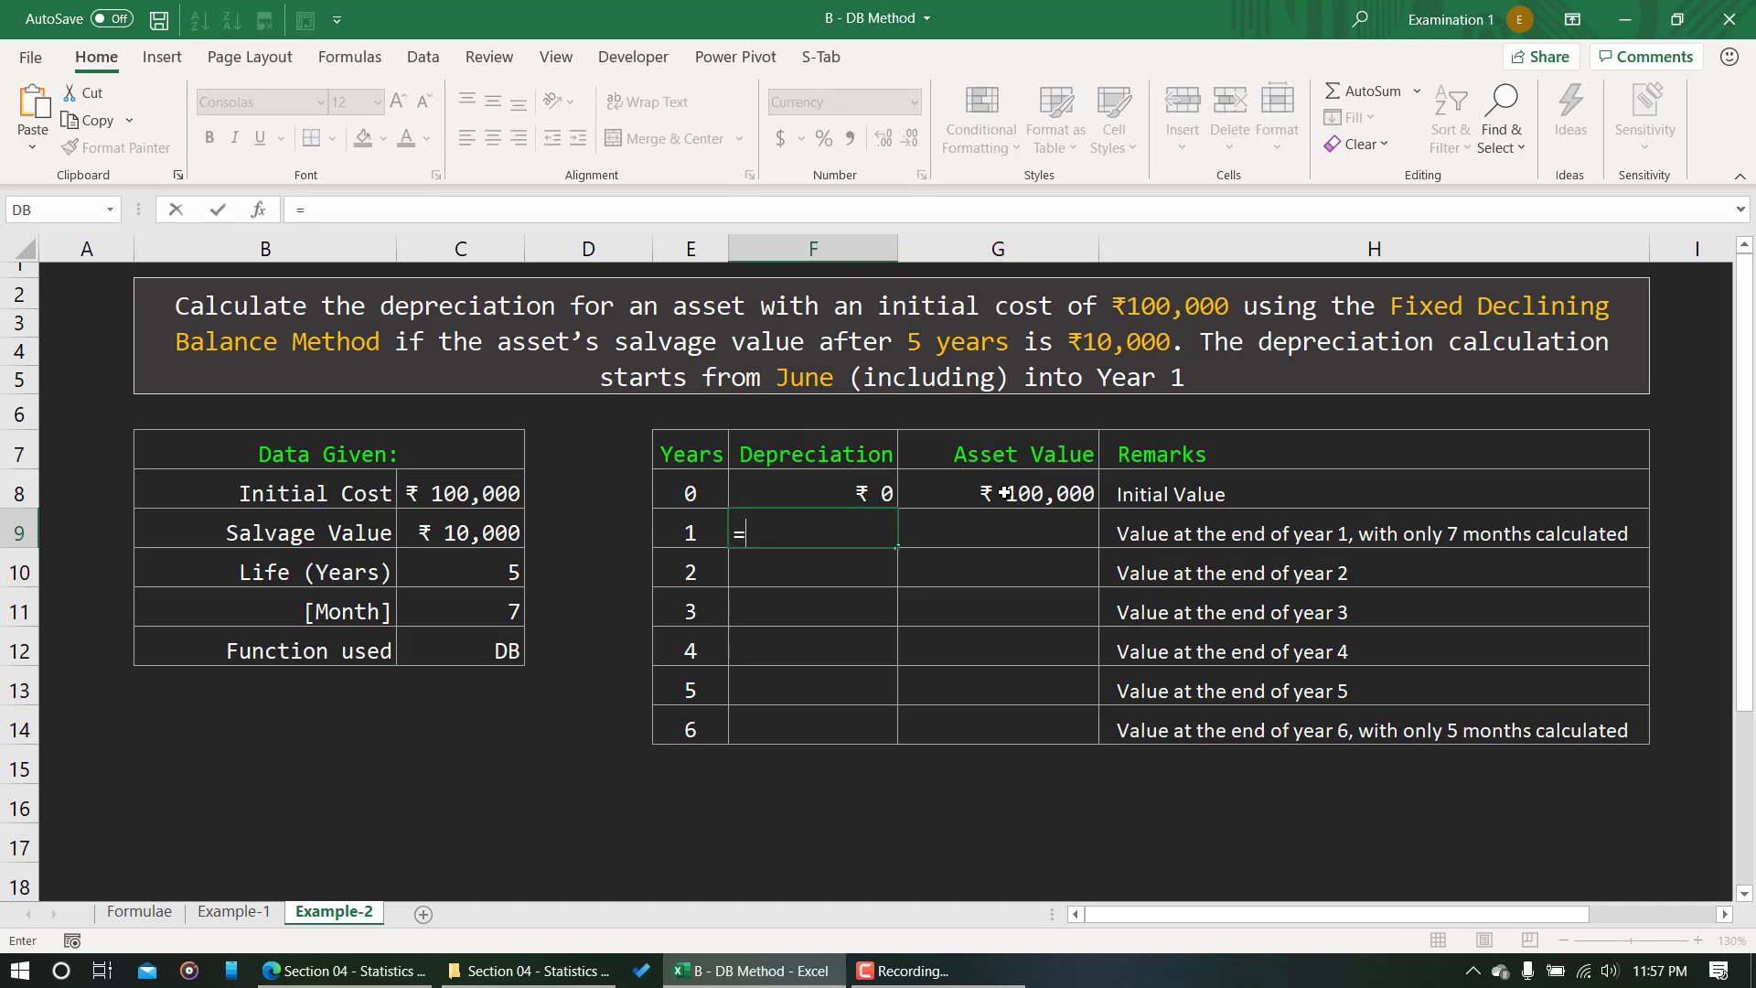
{"action": "type", "text": "db"}
{"action": "key", "text": "Tab"}
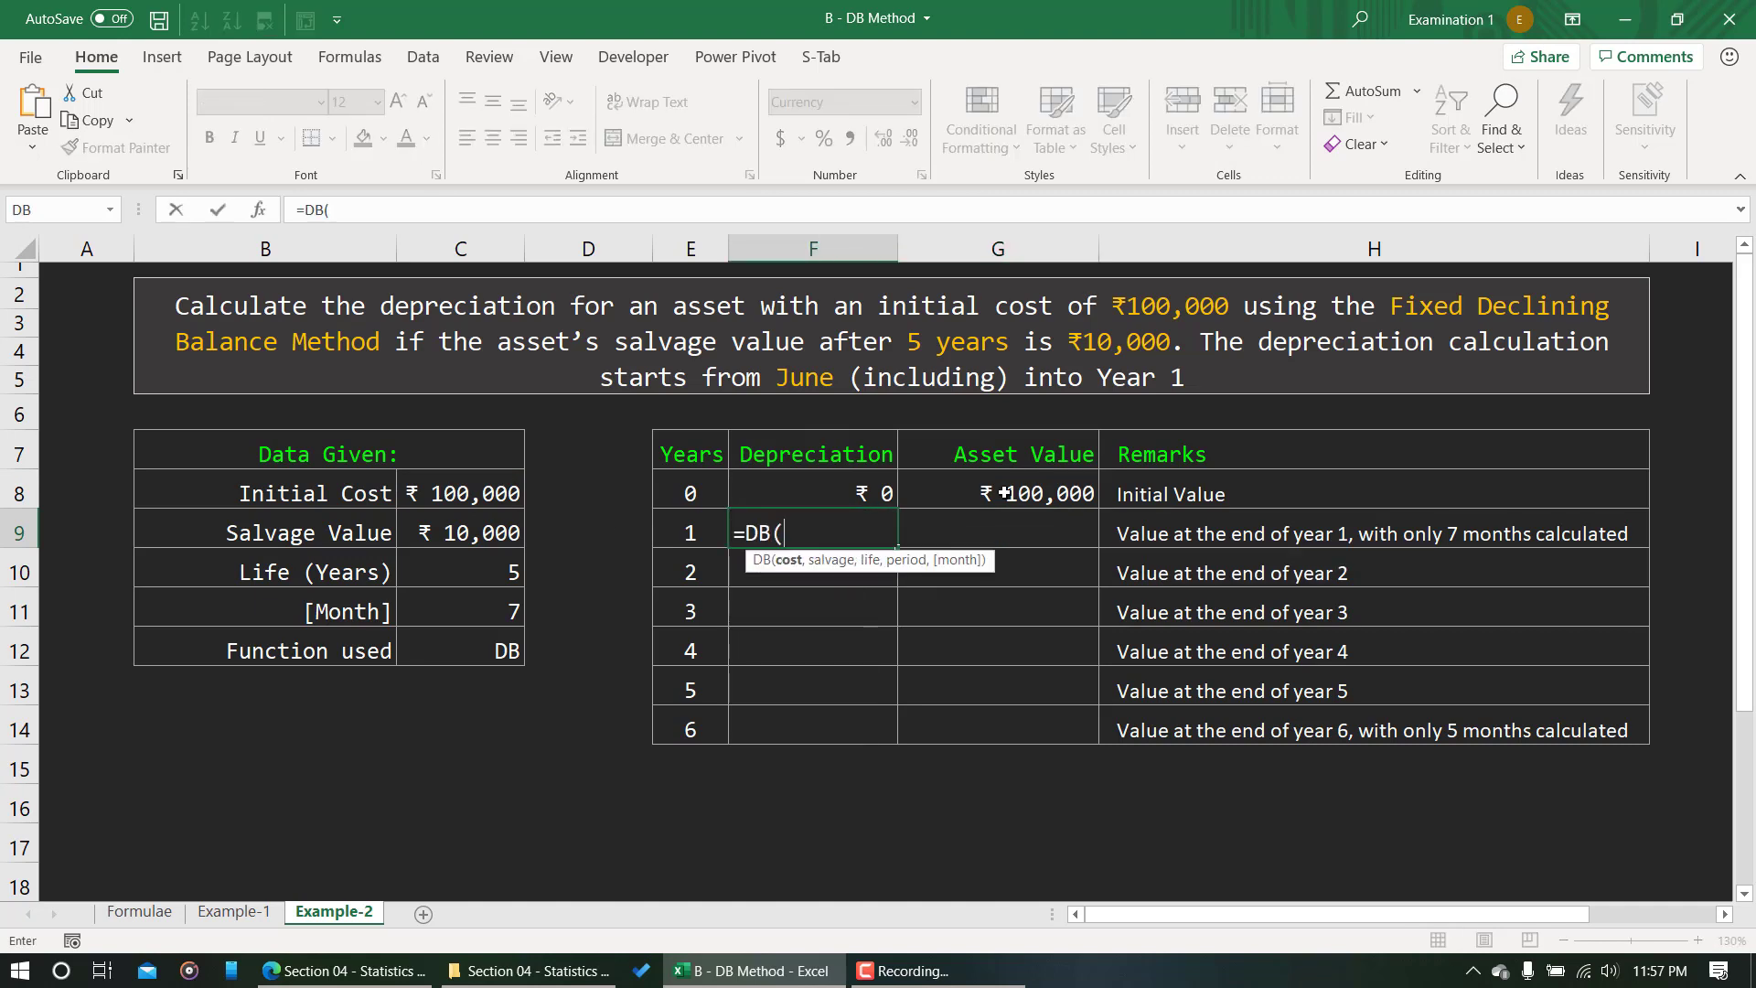
{"action": "left_click", "coordinate": [503, 495]}
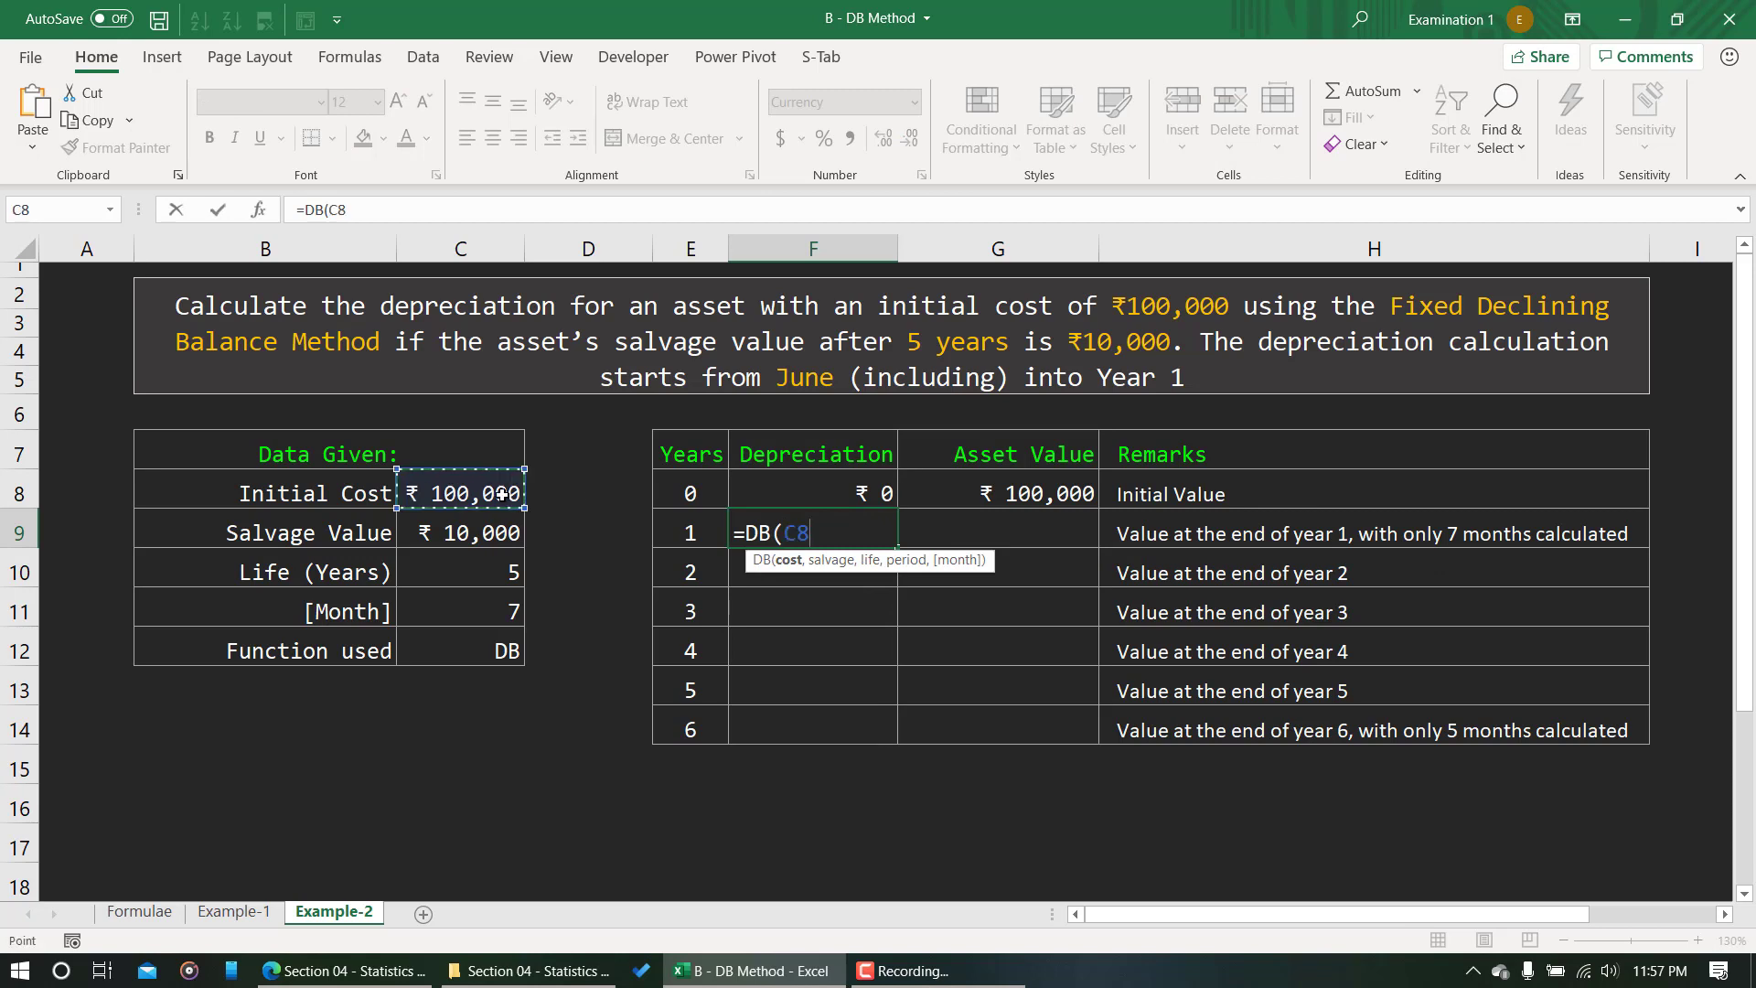
{"action": "key", "text": "F4"}
{"action": "type", "text": ","}
Add the salvage value $C$9 and the life $C$10 to the DB formula as absolute references.
{"action": "left_click", "coordinate": [503, 533]}
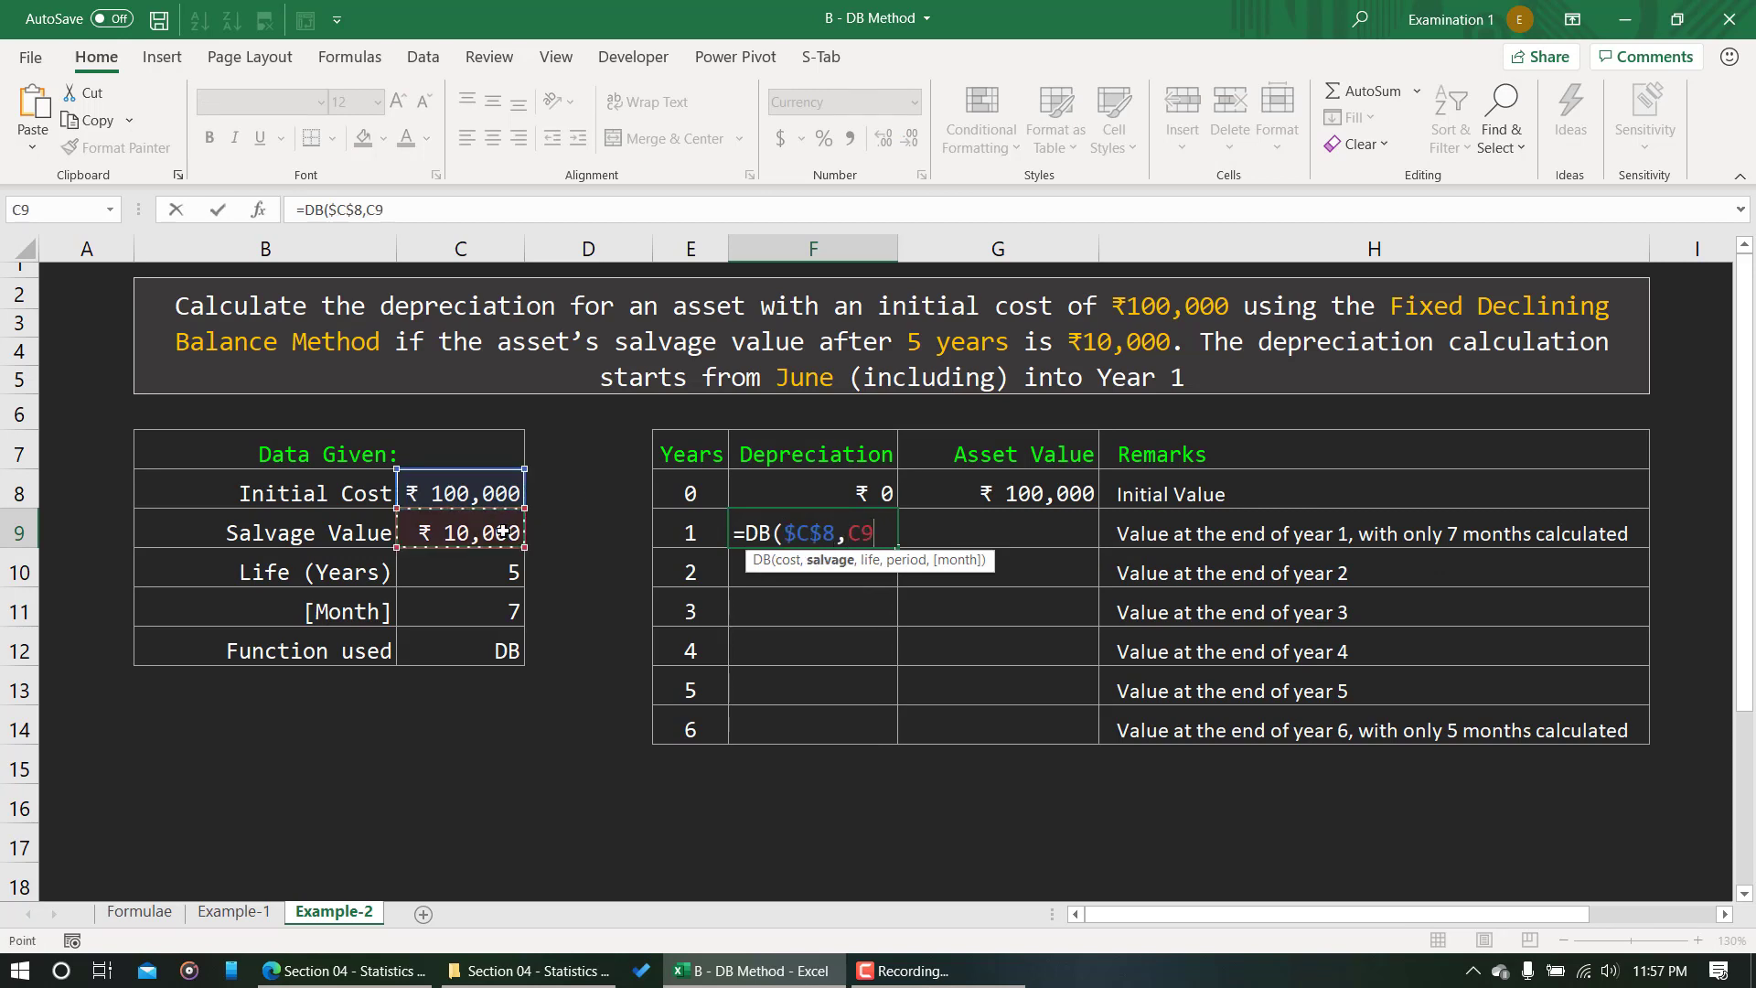
{"action": "key", "text": "F4"}
{"action": "type", "text": ","}
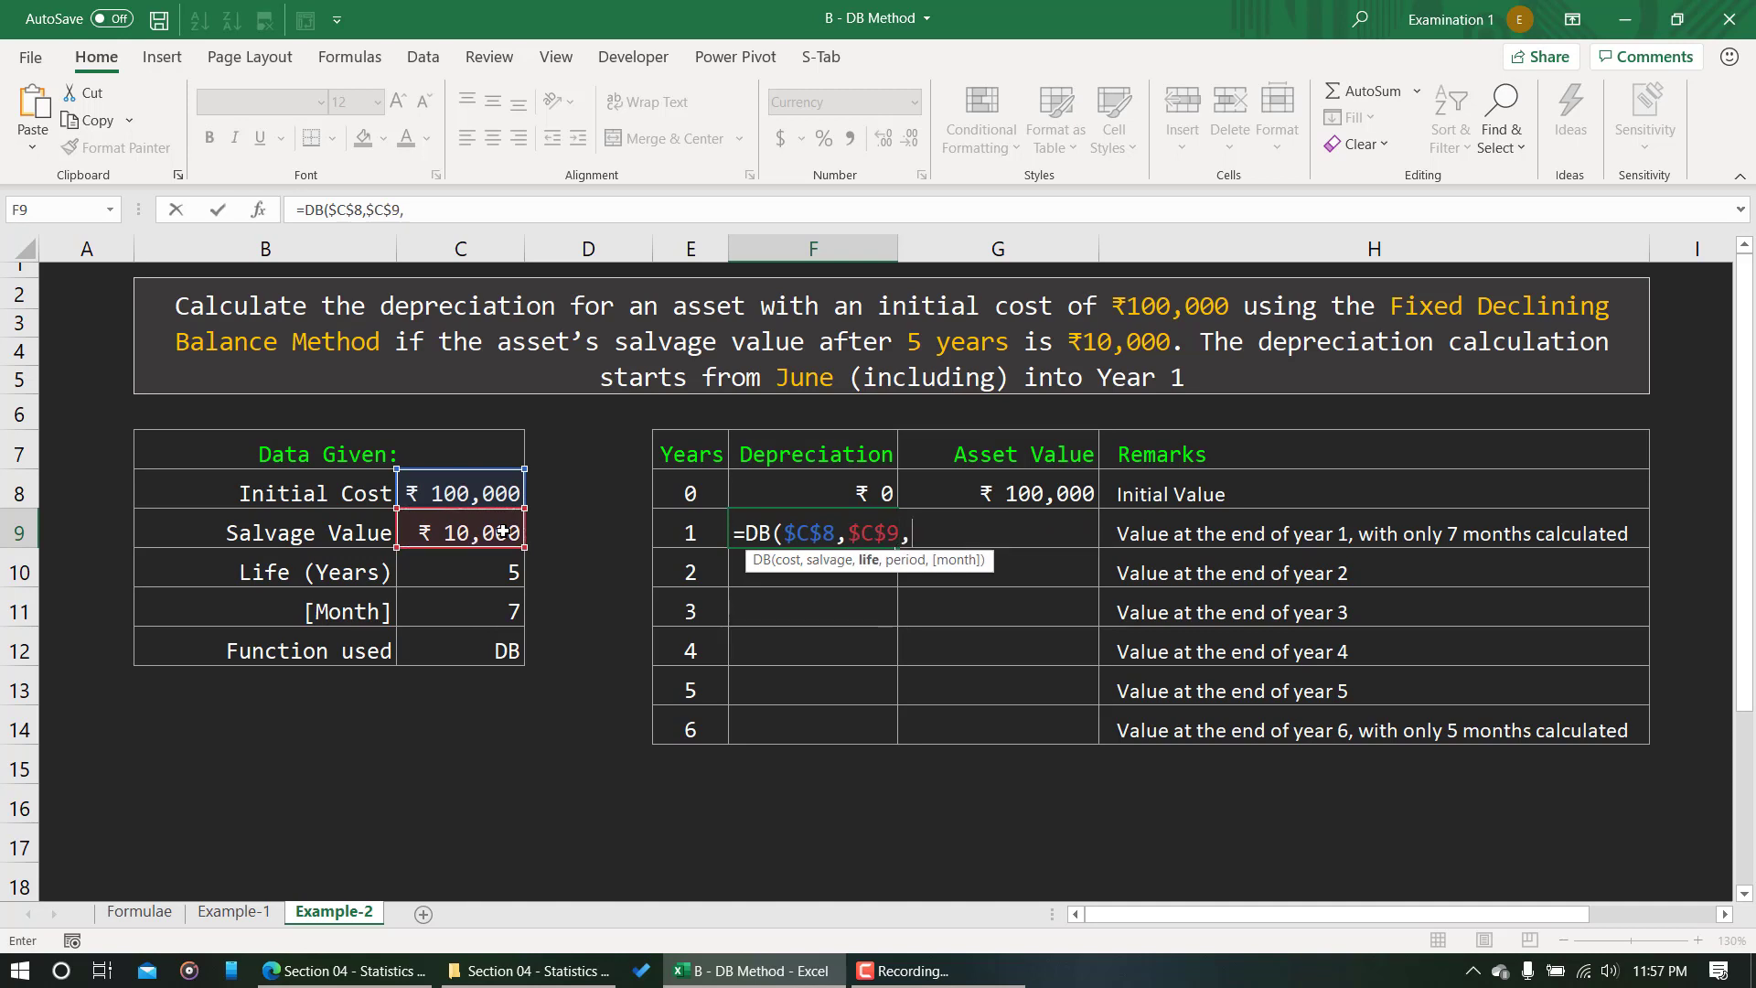
{"action": "left_click", "coordinate": [502, 568]}
{"action": "key", "text": "F4"}
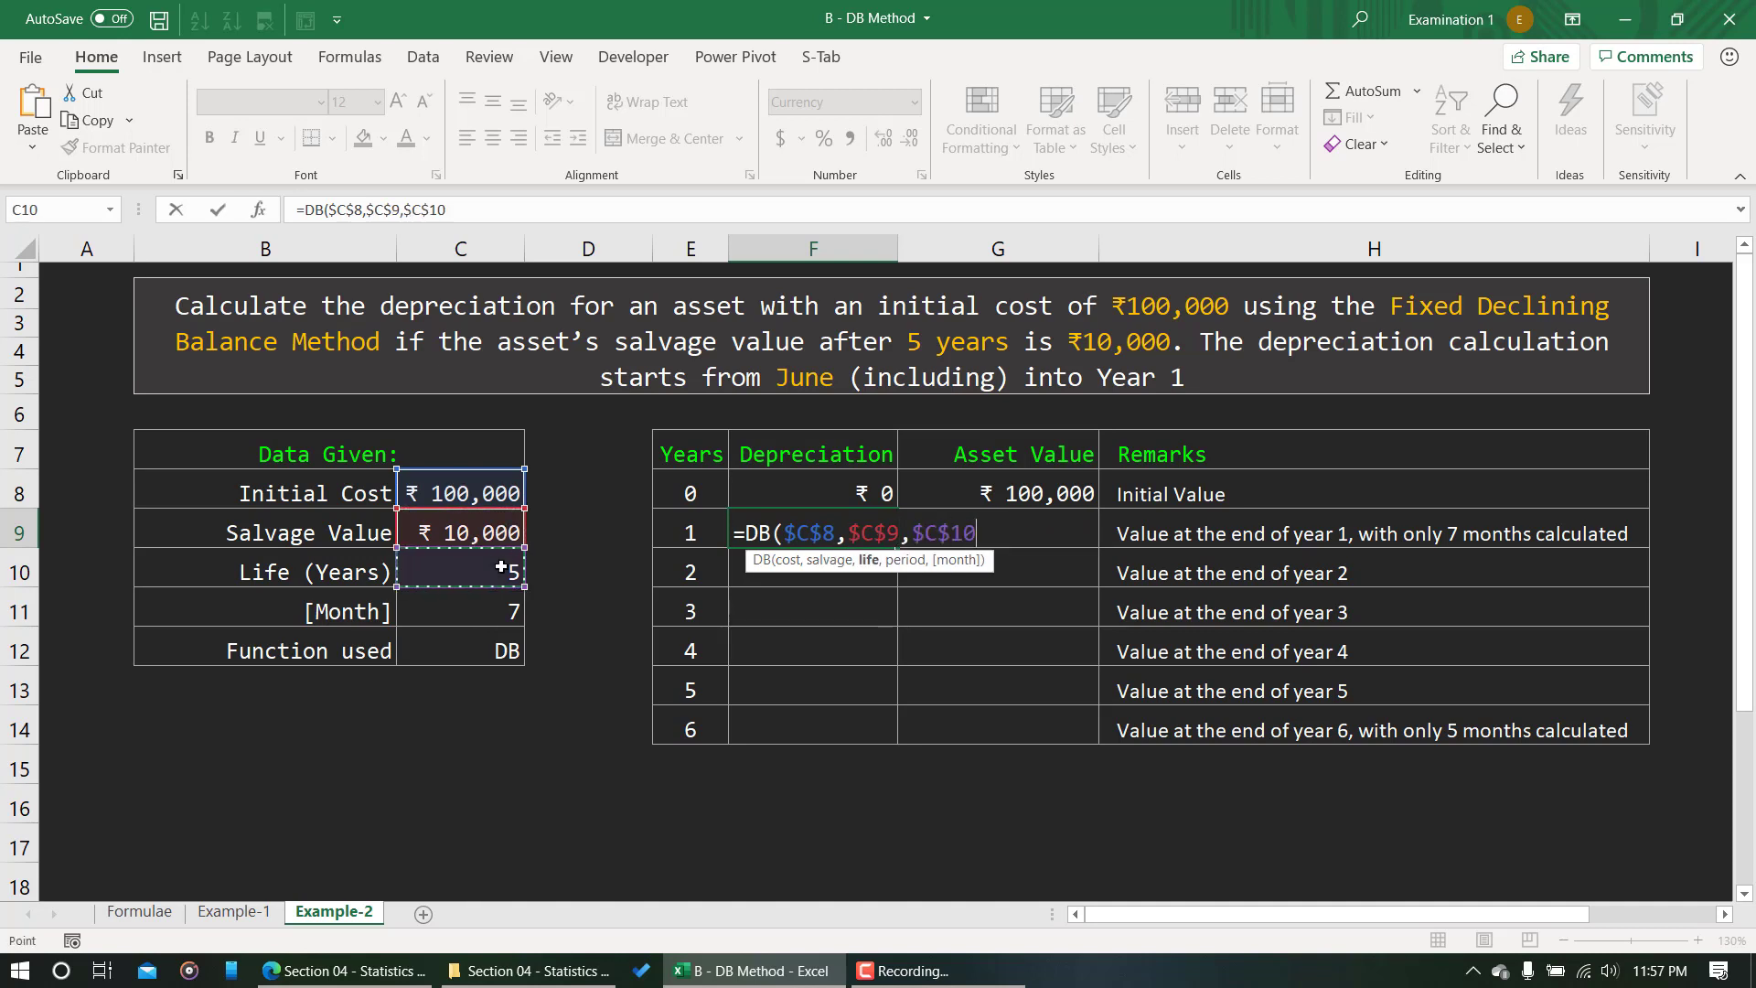
{"action": "type", "text": ","}
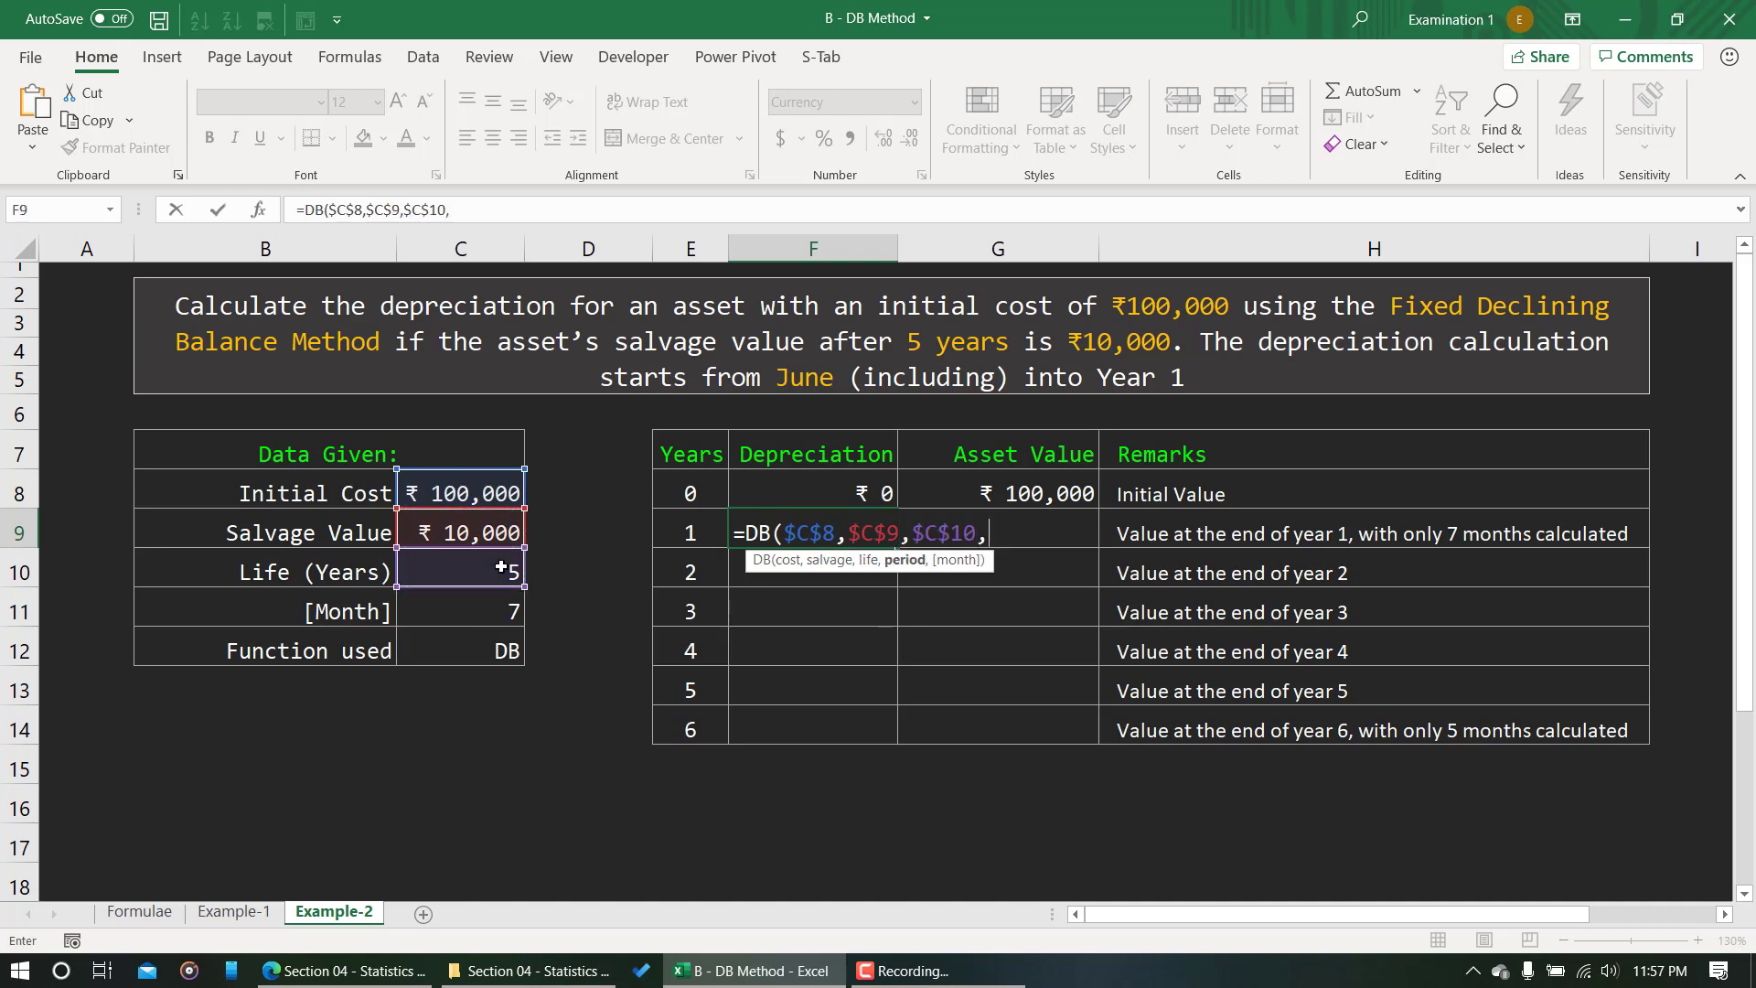
{"action": "left_click", "coordinate": [496, 613]}
{"action": "key", "text": "F4"}
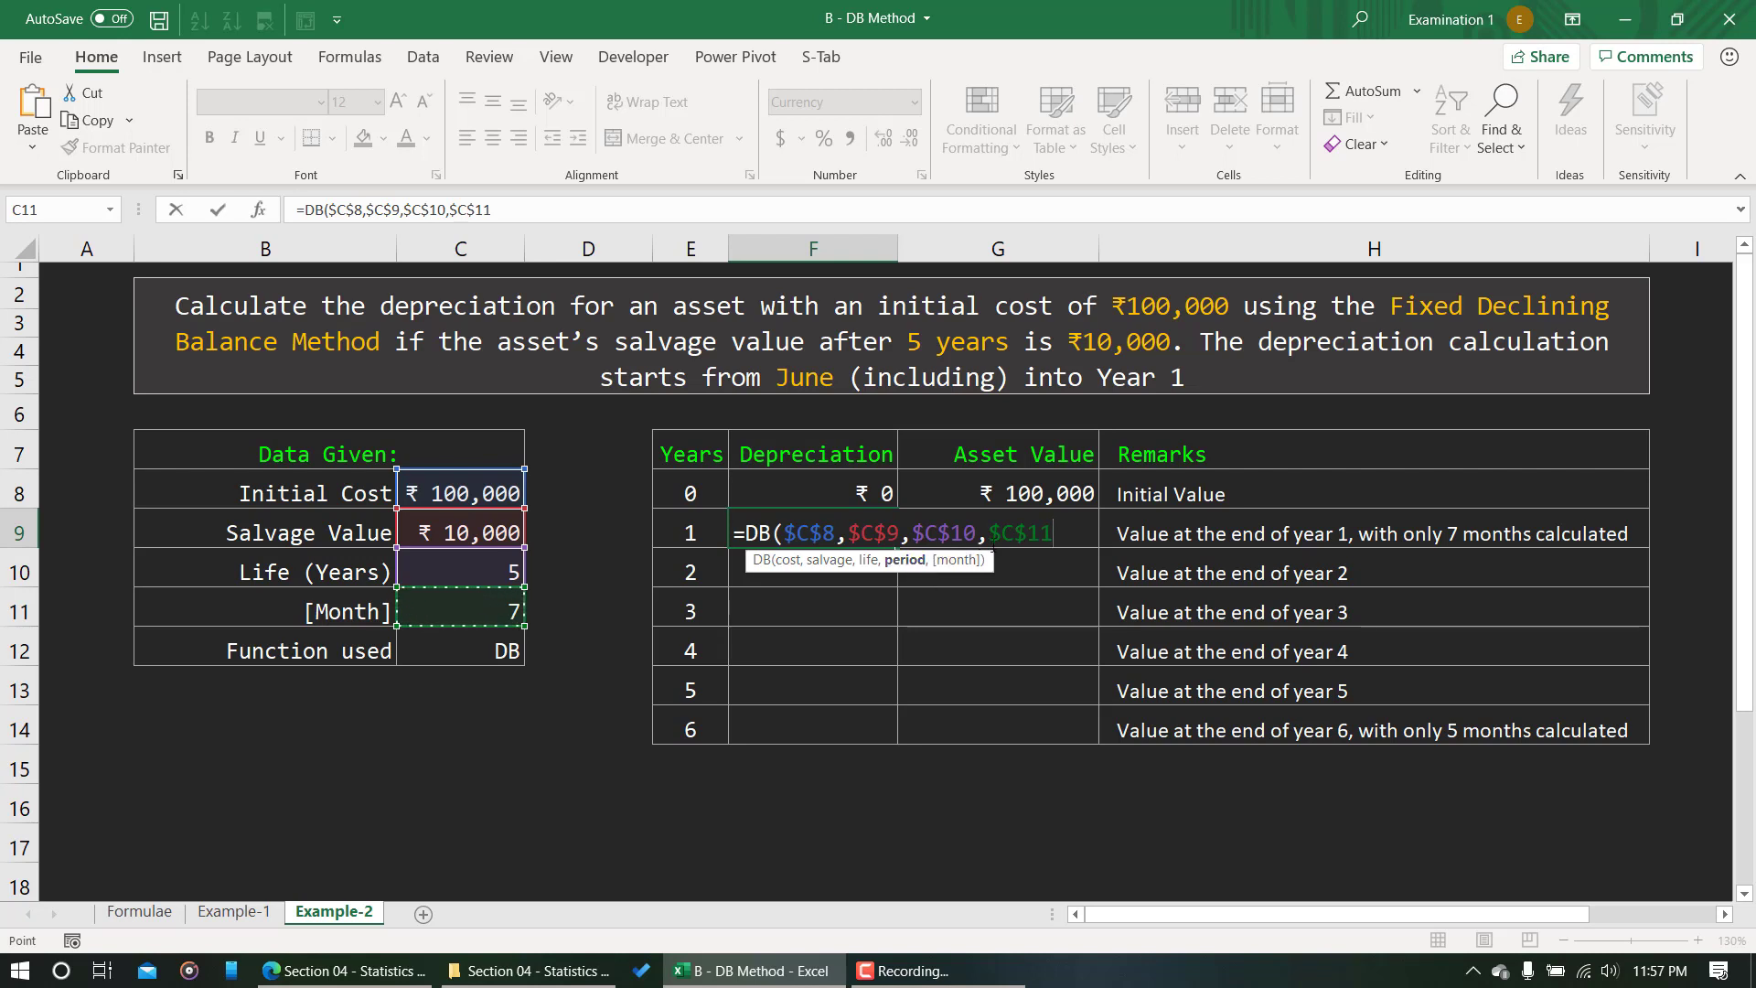
{"action": "key", "text": "BackSpace"}
{"action": "key", "text": "BackSpace"}
{"action": "key", "text": "BackSpace"}
{"action": "key", "text": "BackSpace"}
{"action": "key", "text": "BackSpace"}
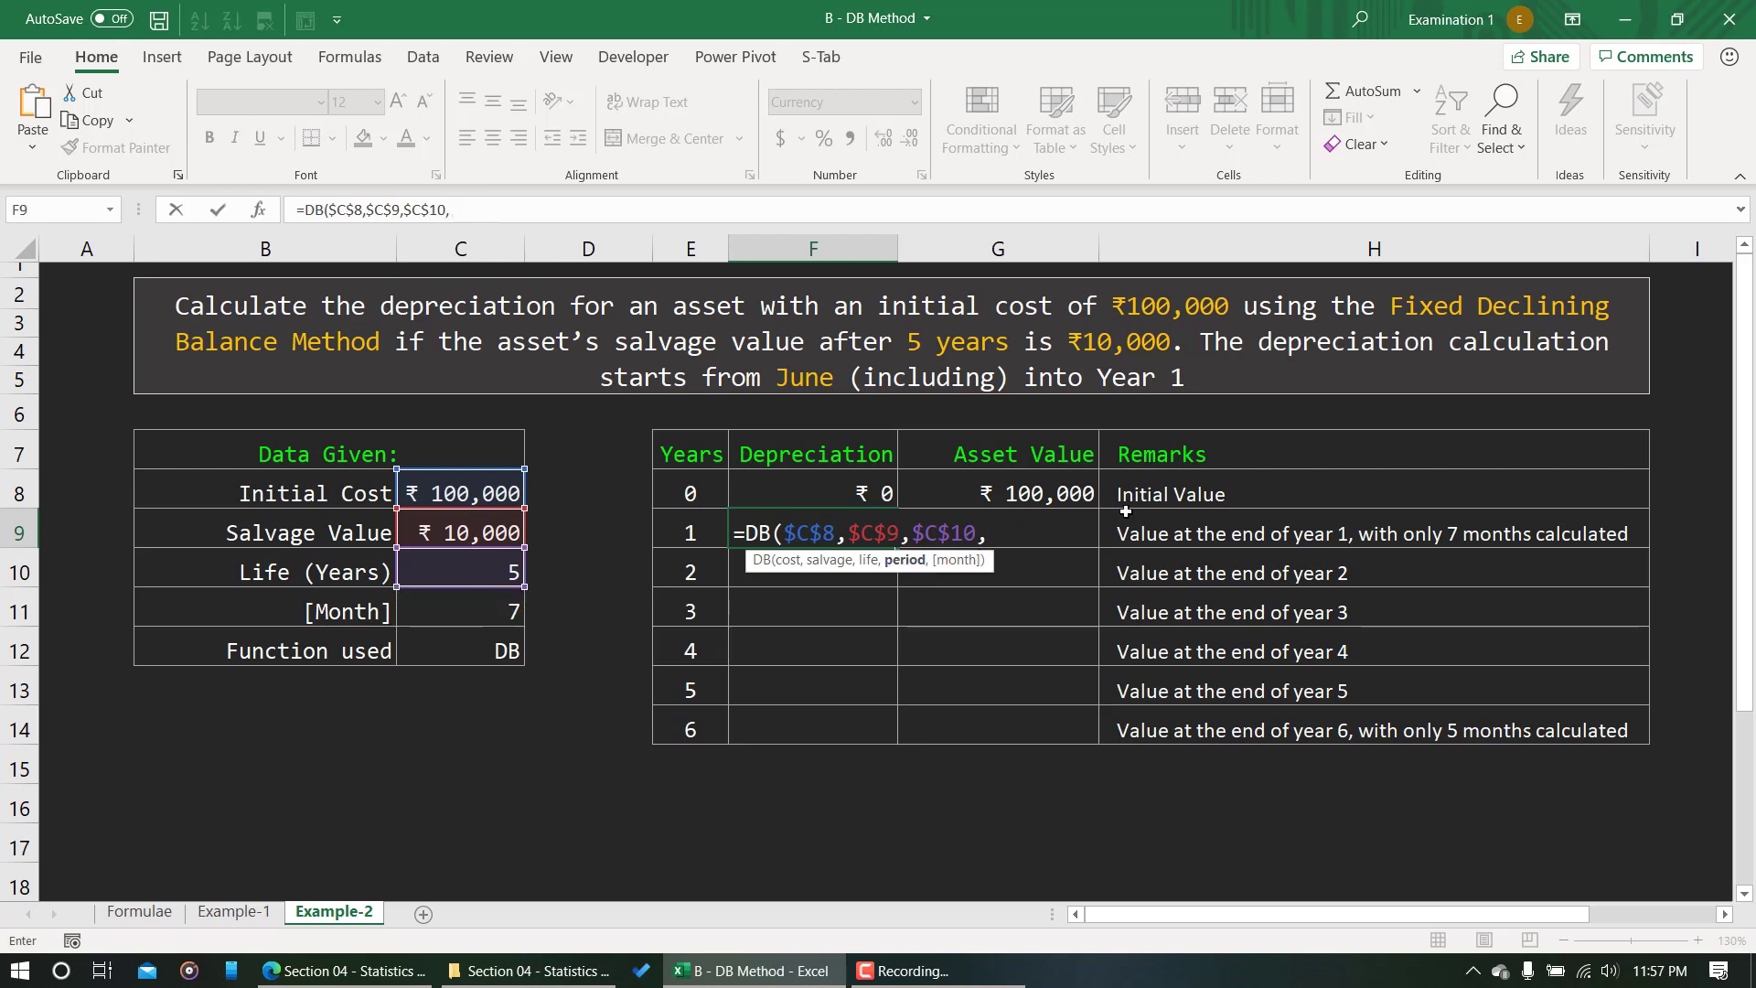
Complete the year 1 DB formula with year cell E9 as the period and the absolute reference $C$11 as the month.
{"action": "left_click", "coordinate": [686, 529]}
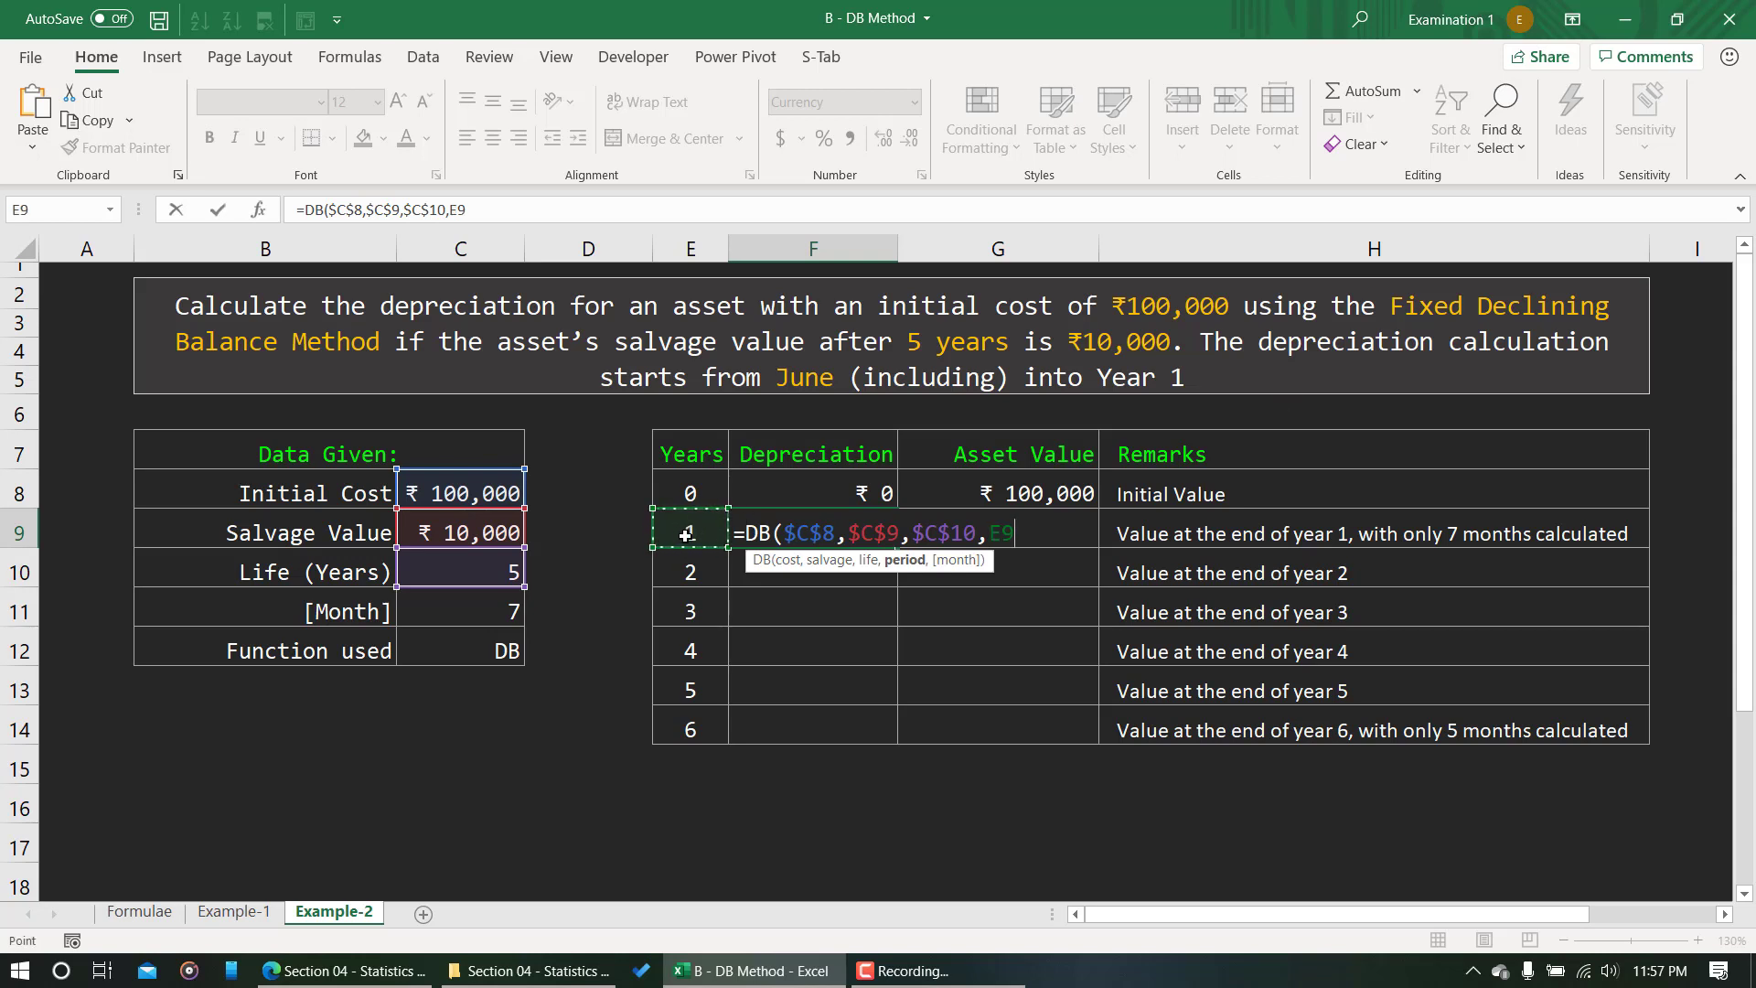
{"action": "type", "text": ","}
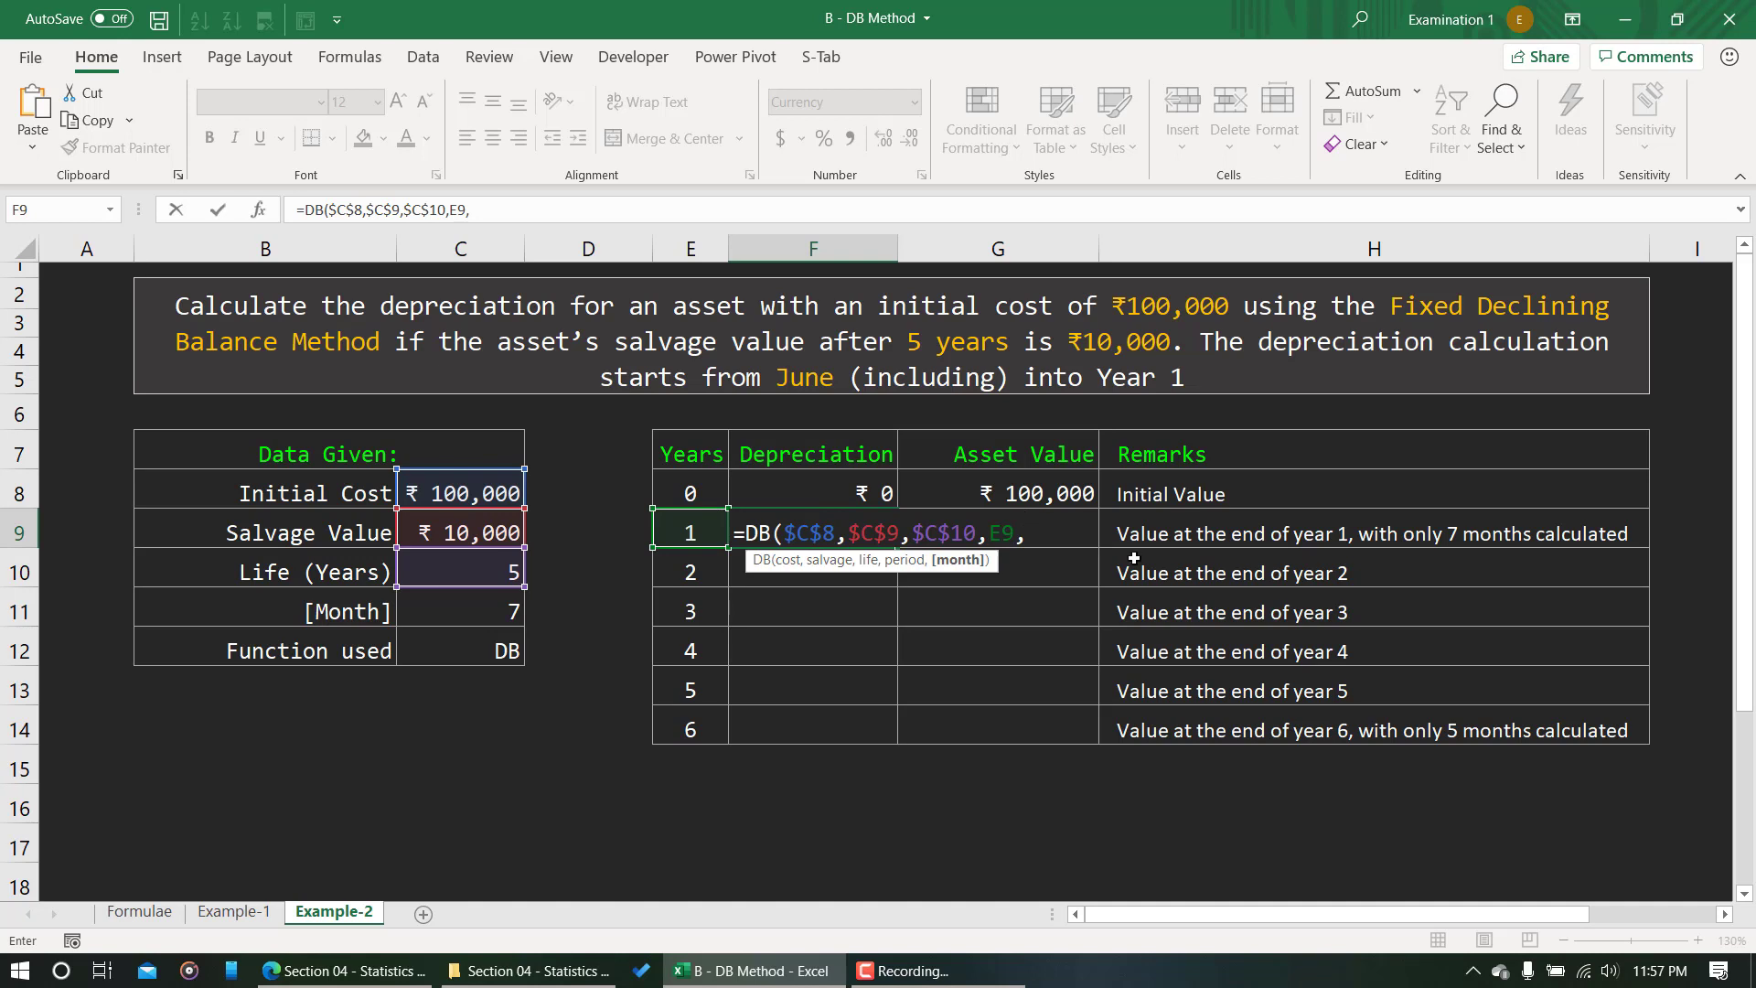
{"action": "left_click", "coordinate": [489, 612]}
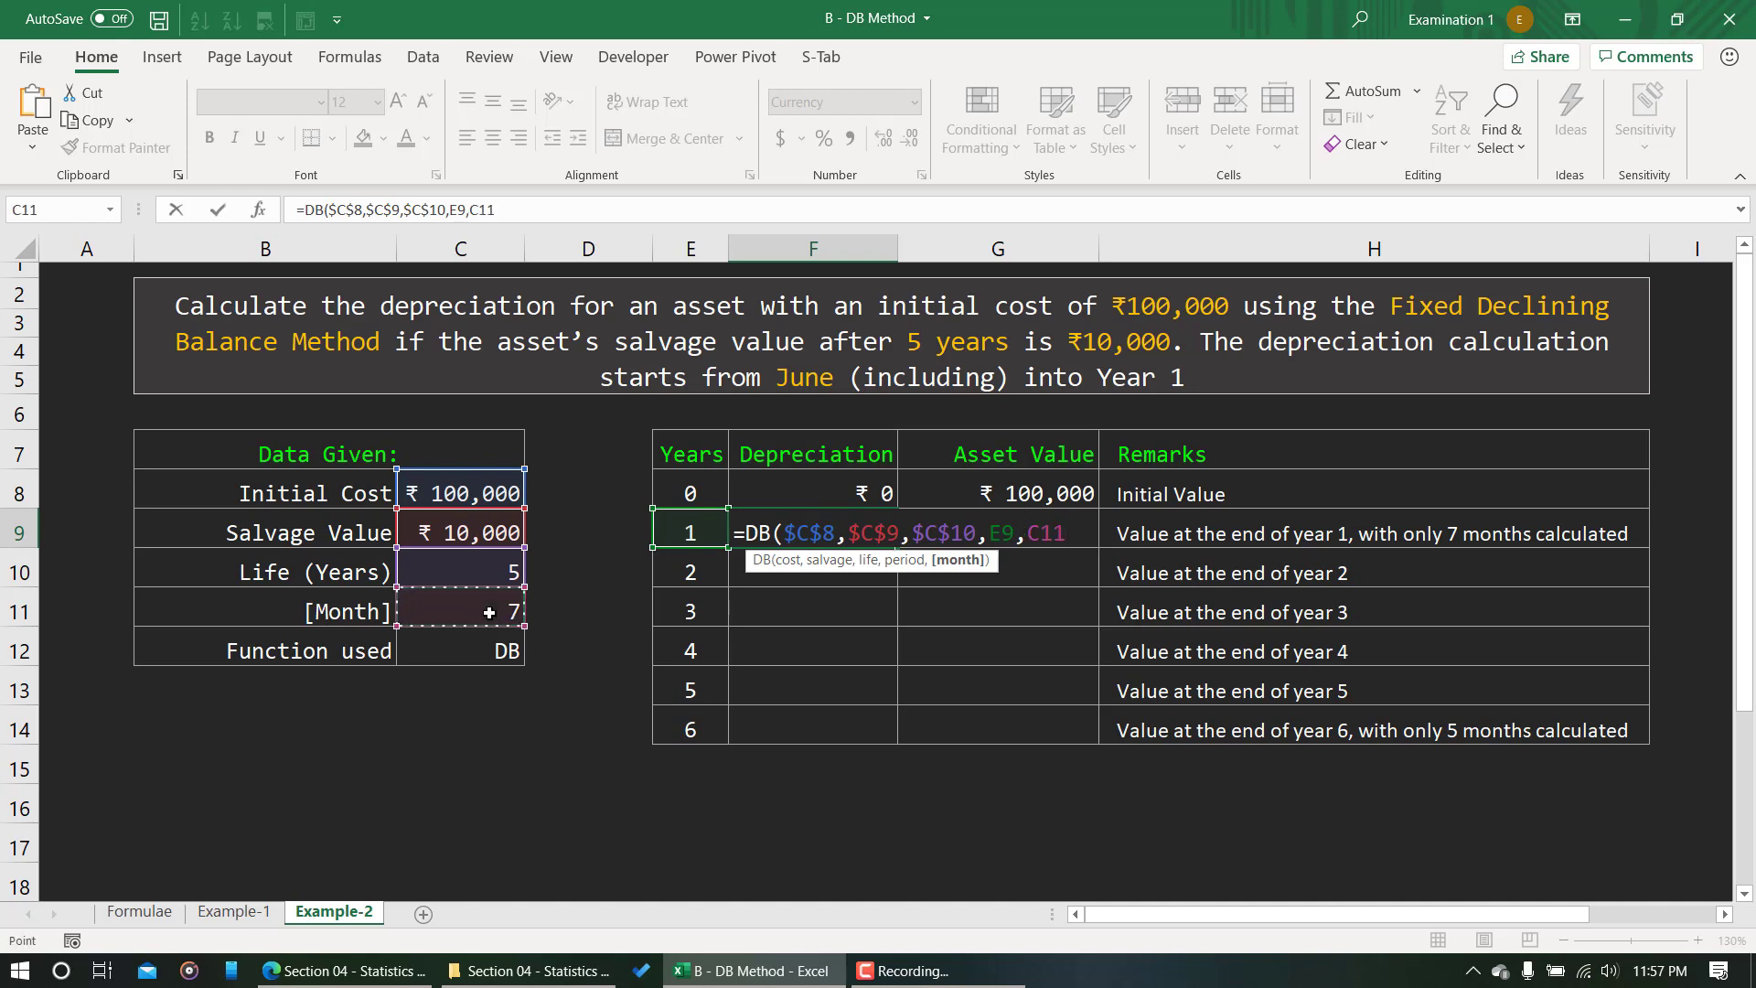
{"action": "key", "text": "F4"}
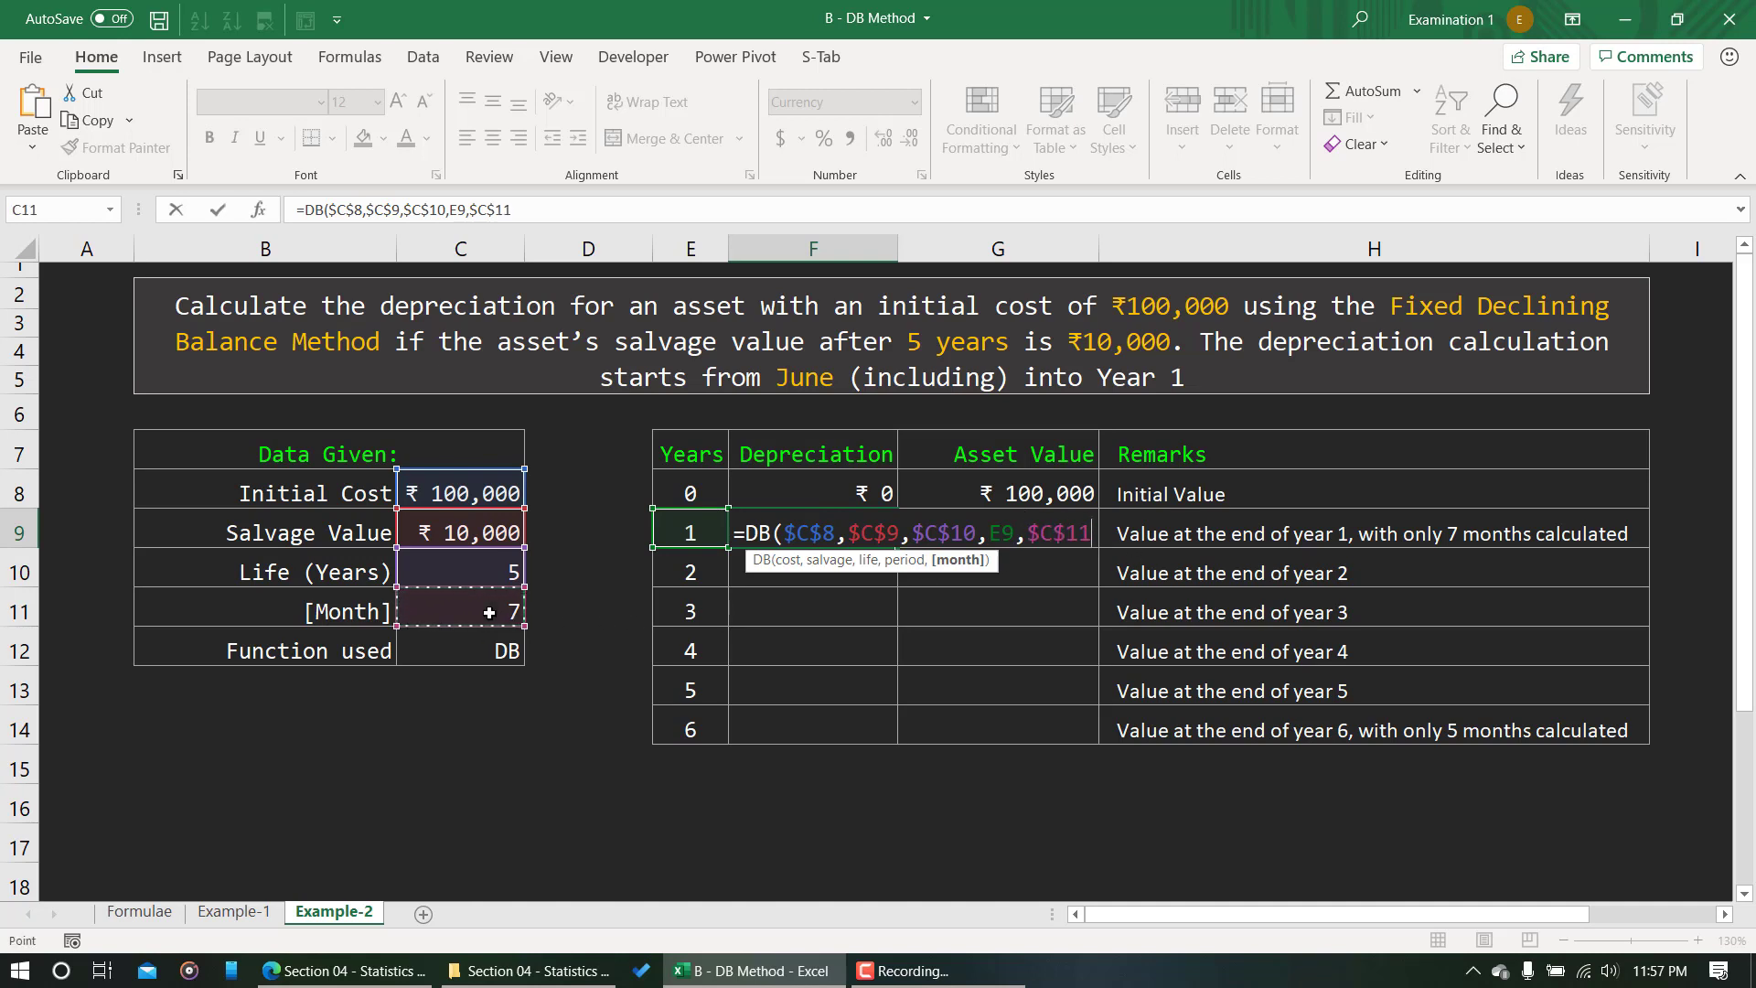
{"action": "type", "text": ")"}
{"action": "key", "text": "Return"}
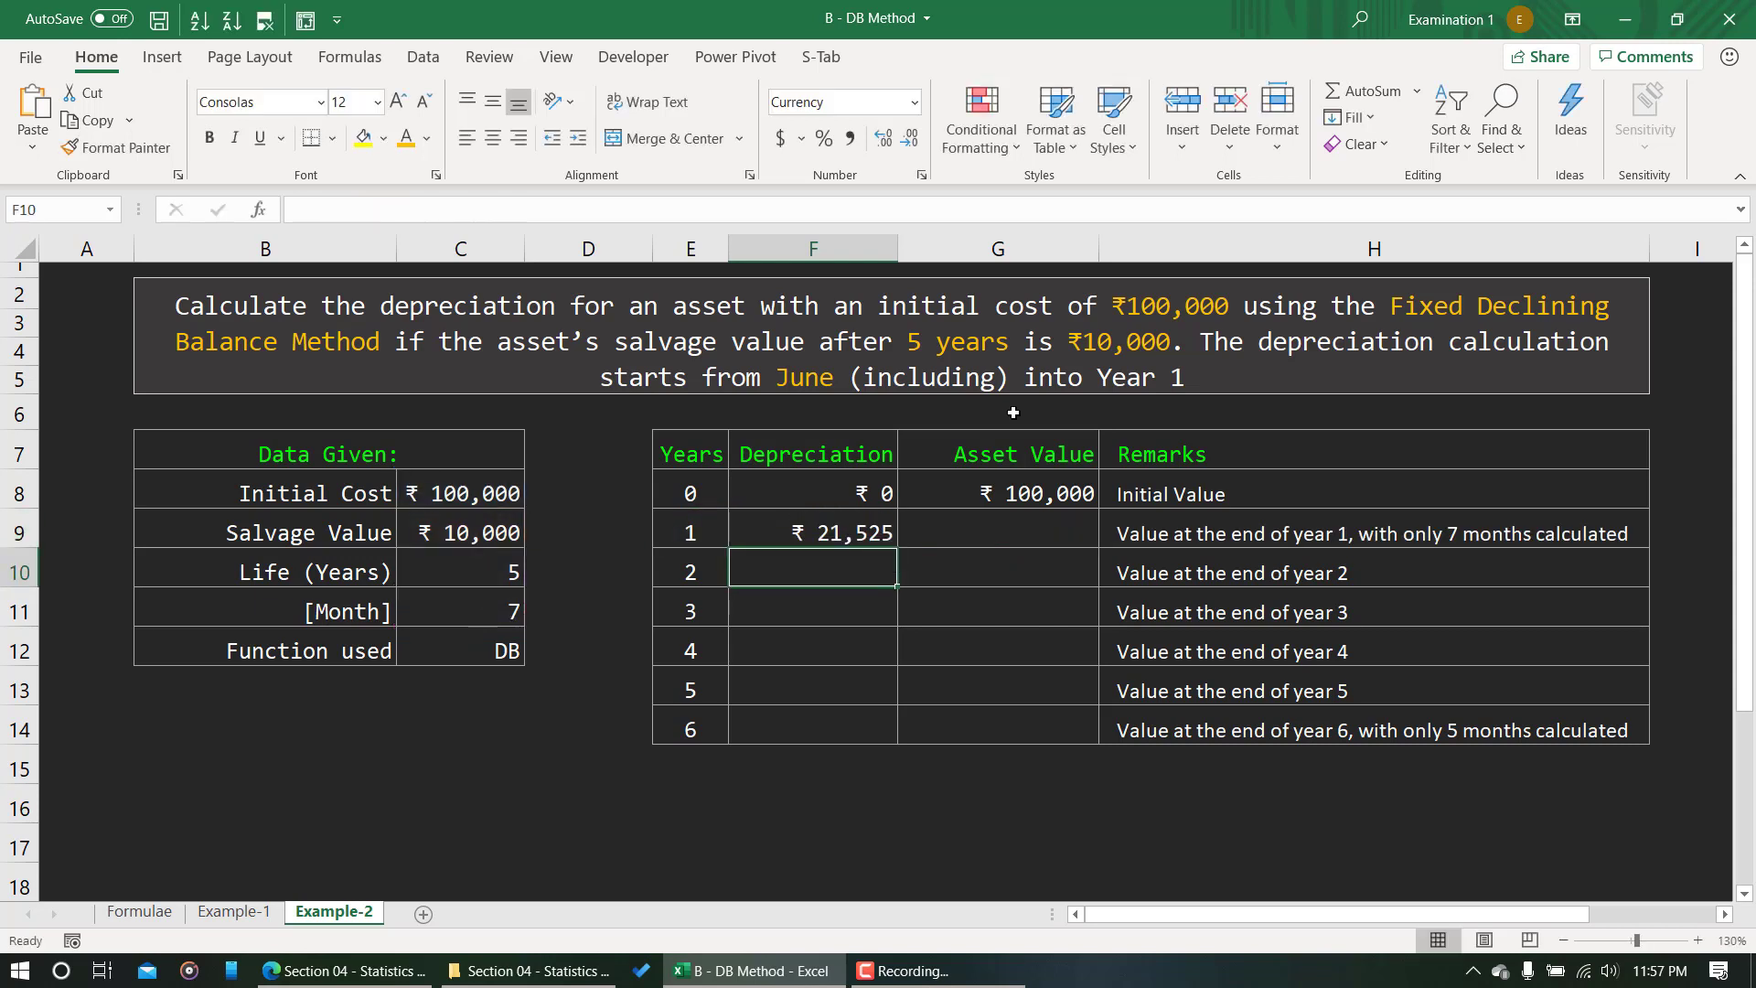
Copy the year 1 DB formula in F9 down the Depreciation column through year 6 in F14.
{"action": "left_click", "coordinate": [874, 525]}
{"action": "left_click_drag", "start_coordinate": [898, 547], "coordinate": [897, 731]}
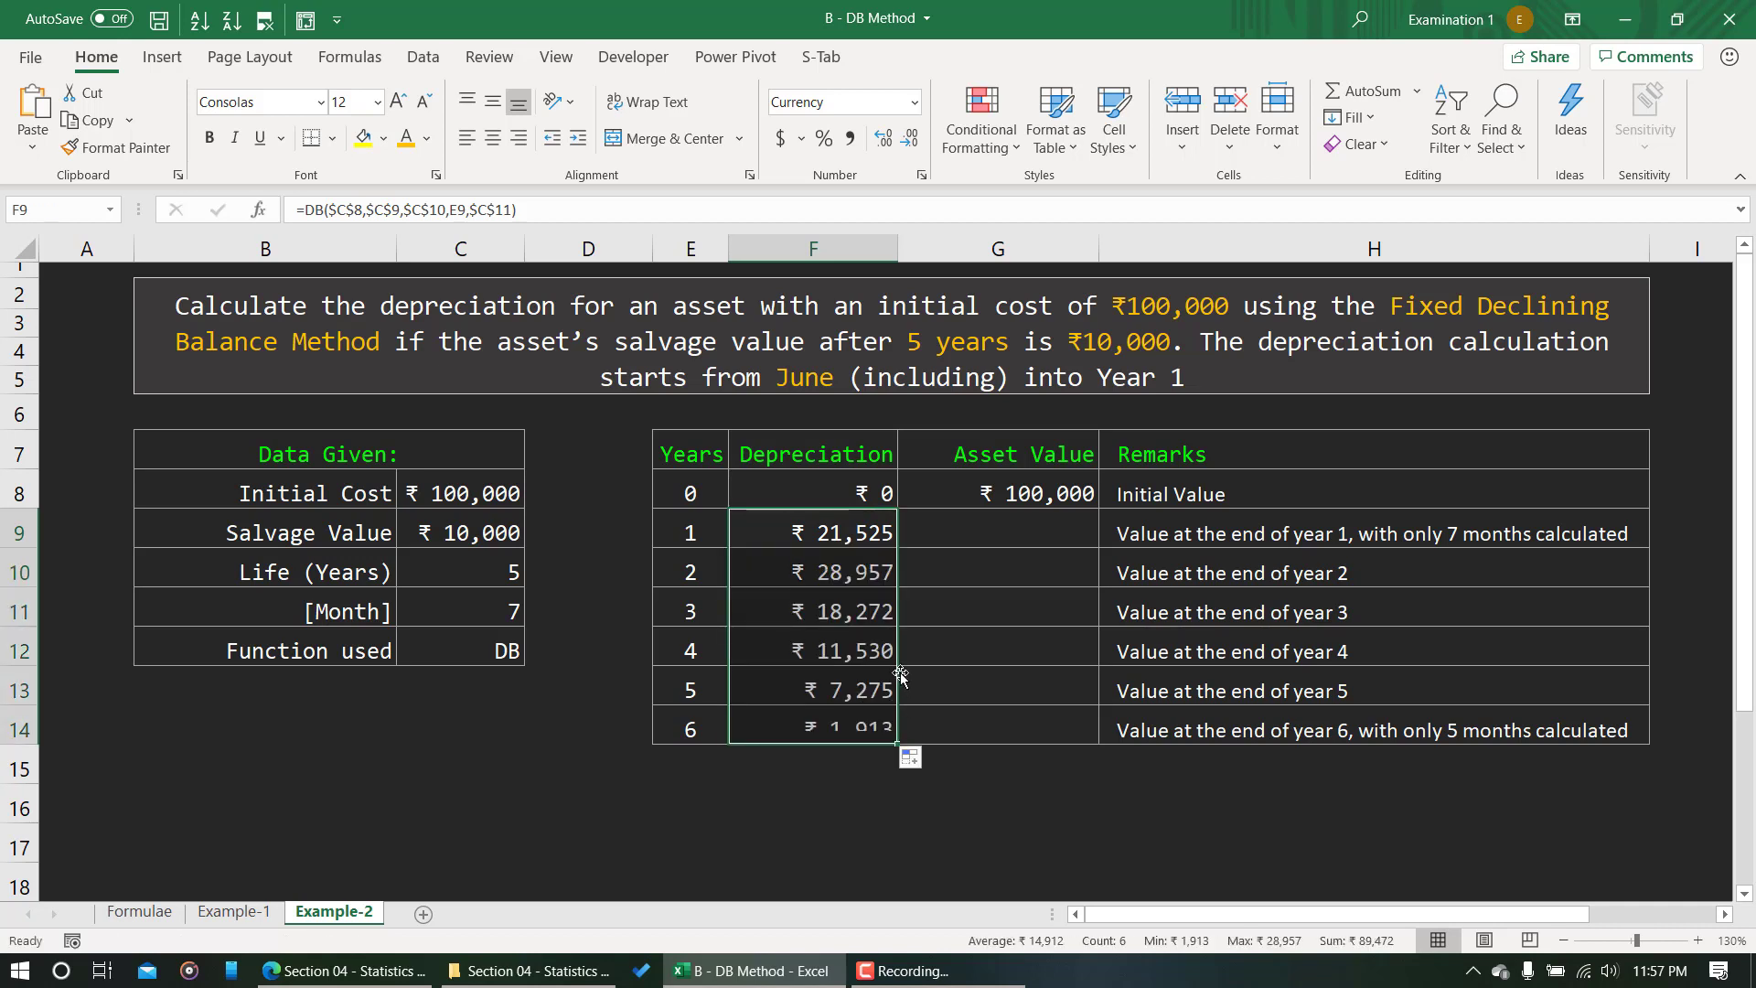
{"action": "left_click", "coordinate": [824, 535]}
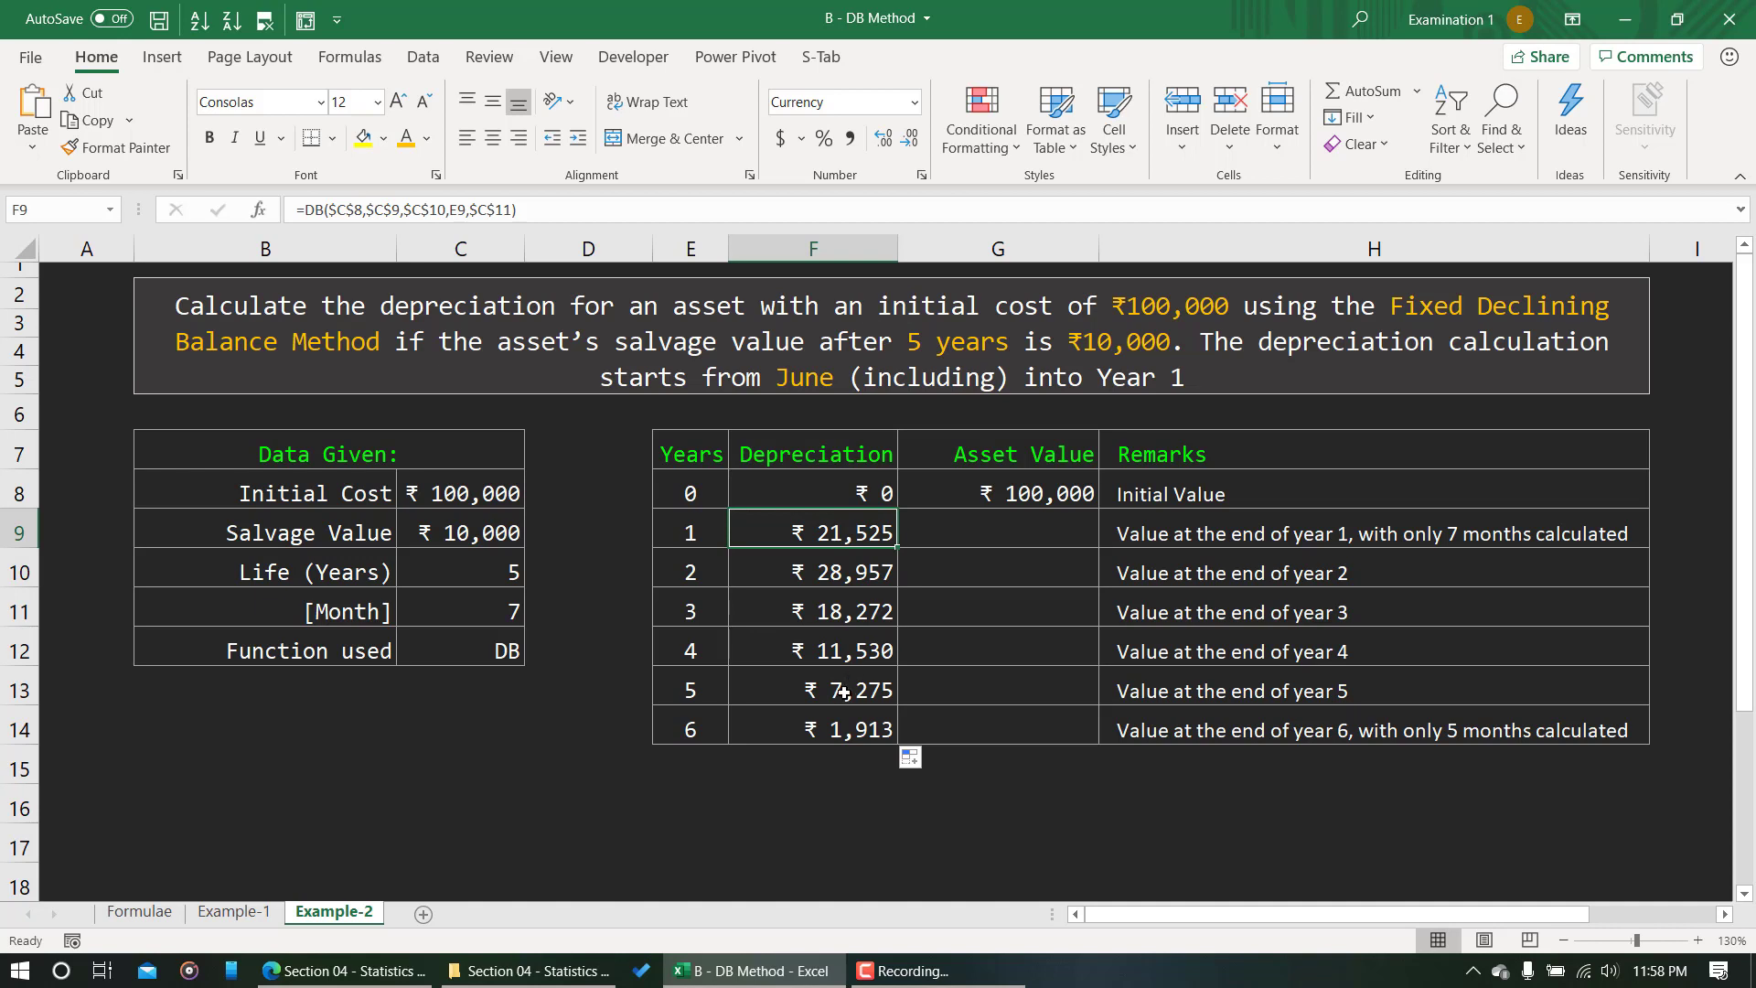
Examine the depreciation formulas and amounts for years 1 to 6, comparing the full years with the partial first and last years.
{"action": "key", "text": "Down"}
{"action": "key", "text": "Down"}
{"action": "key", "text": "Down"}
{"action": "key", "text": "Down"}
{"action": "key", "text": "Down"}
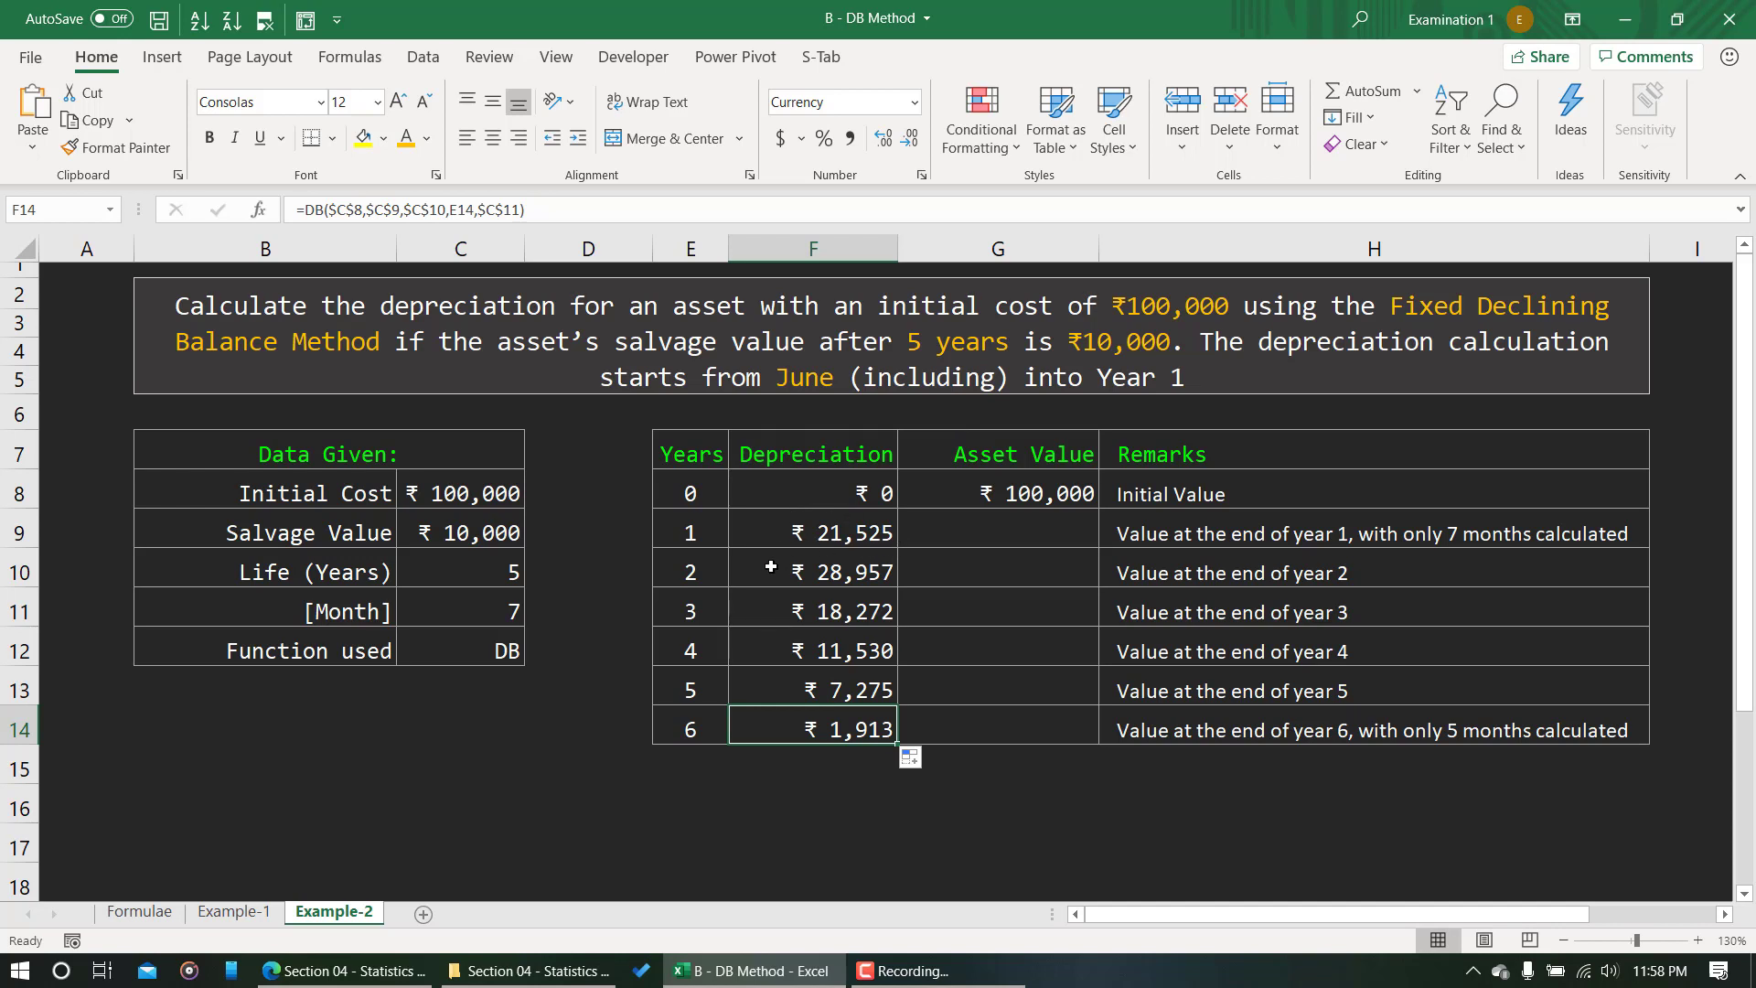
{"action": "left_click_drag", "start_coordinate": [771, 567], "coordinate": [765, 688]}
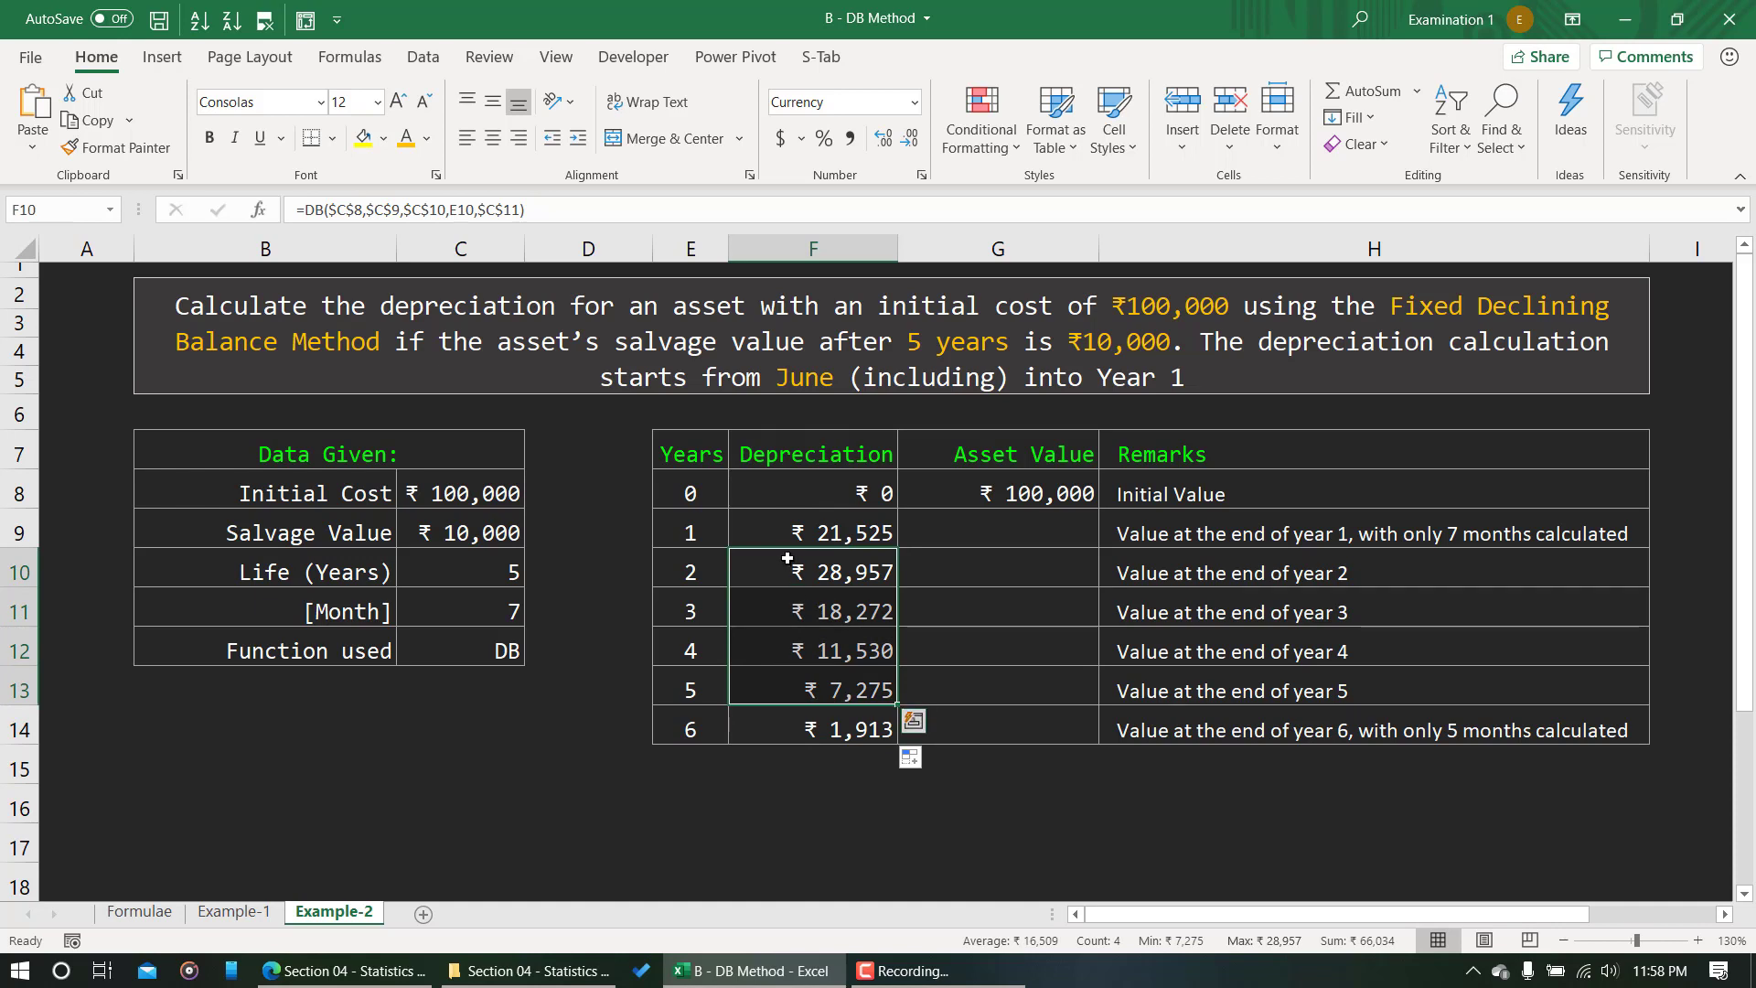
{"action": "left_click_drag", "start_coordinate": [785, 563], "coordinate": [835, 690]}
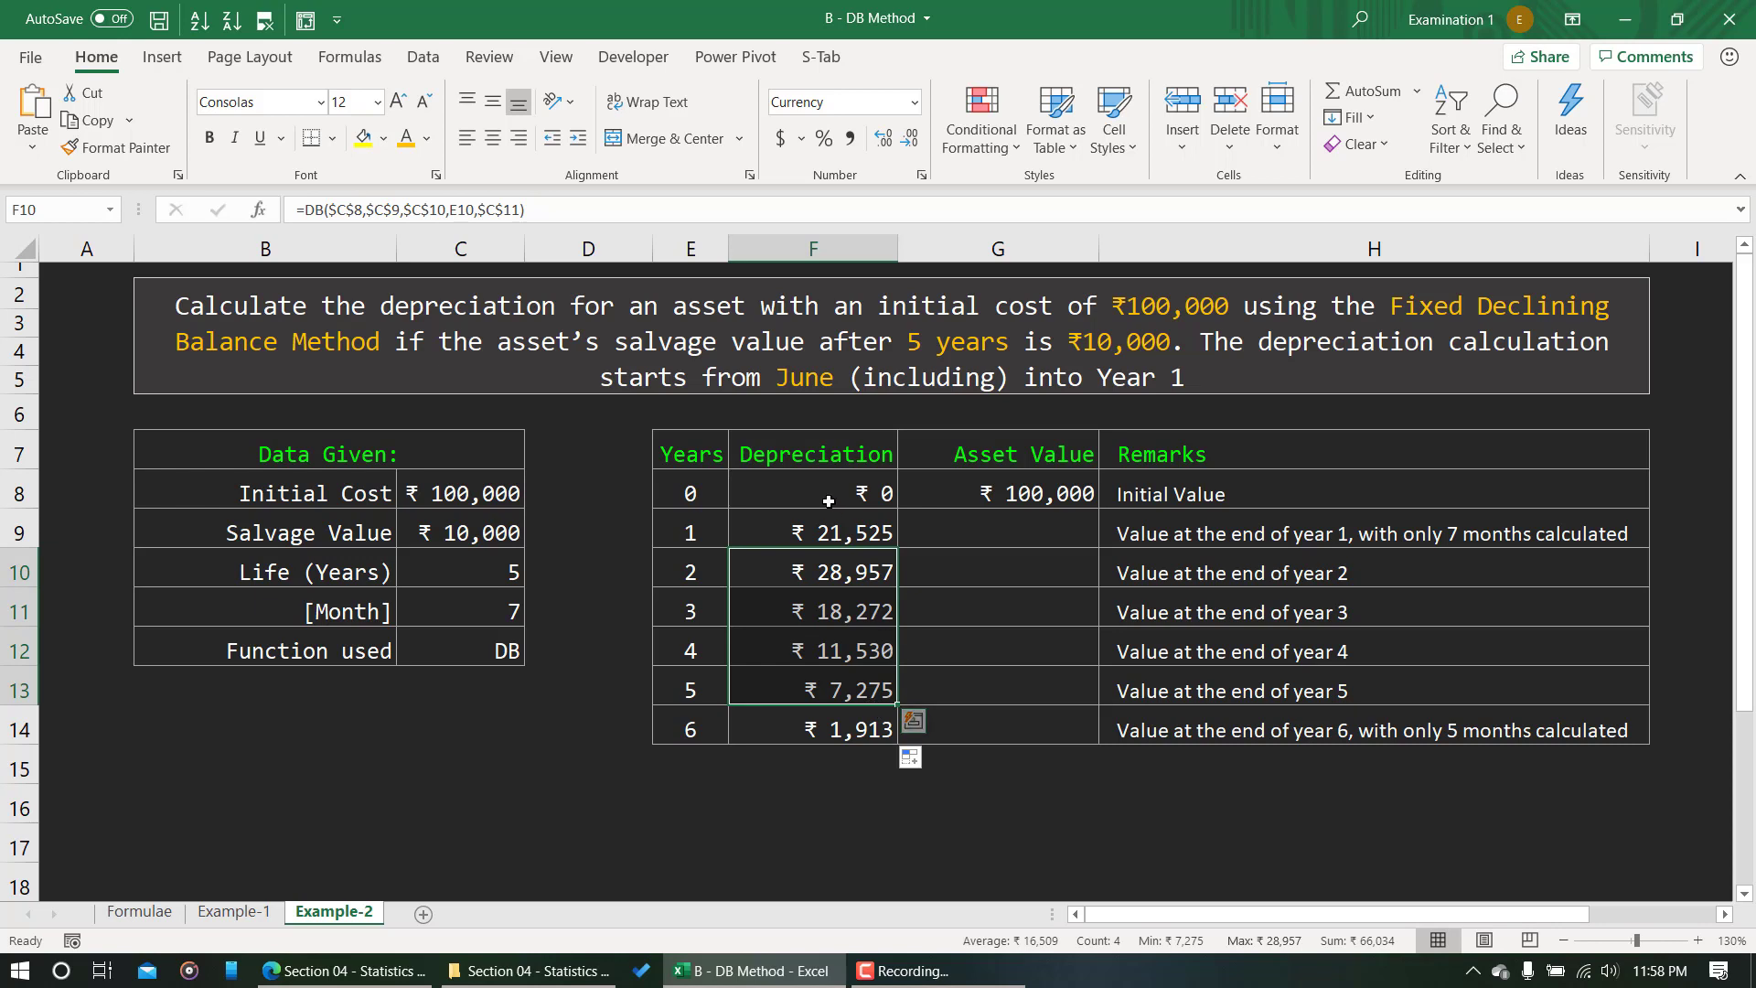
{"action": "left_click", "coordinate": [810, 684]}
{"action": "left_click", "coordinate": [777, 533], "text": "shift"}
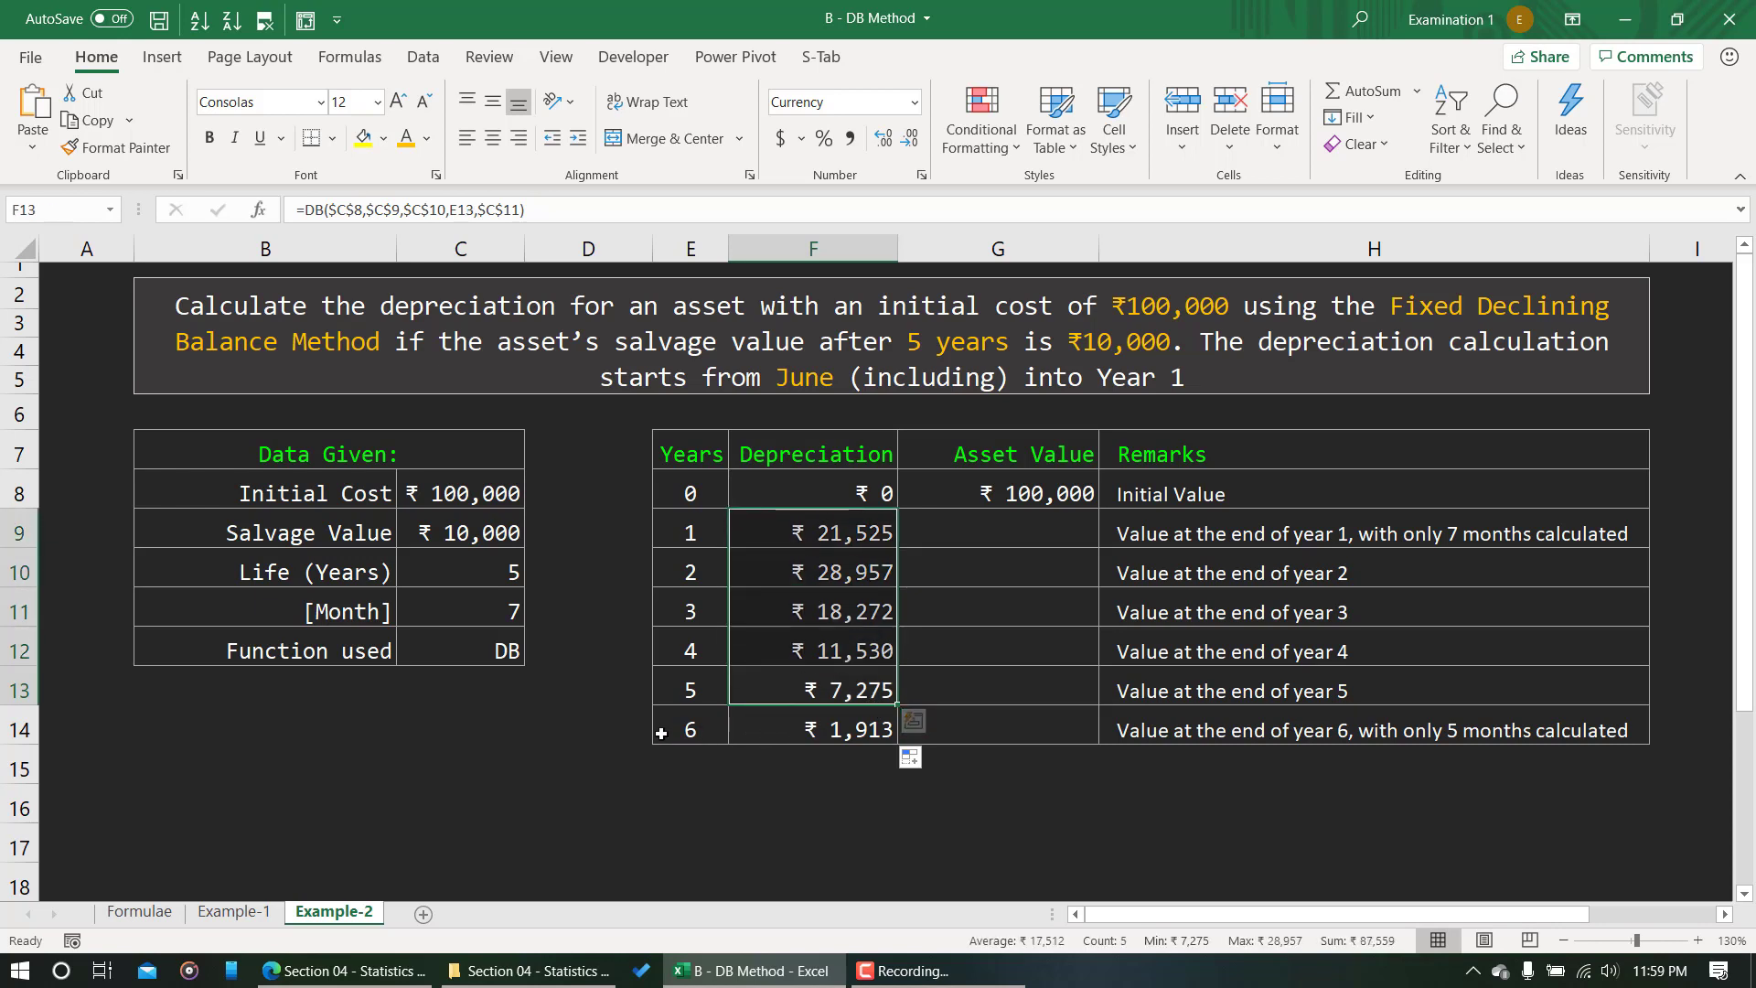
{"action": "left_click", "coordinate": [815, 731]}
{"action": "key", "text": "shift+Up"}
{"action": "key", "text": "shift+Up"}
{"action": "key", "text": "shift+Up"}
{"action": "key", "text": "shift+Up"}
{"action": "left_click", "coordinate": [814, 729]}
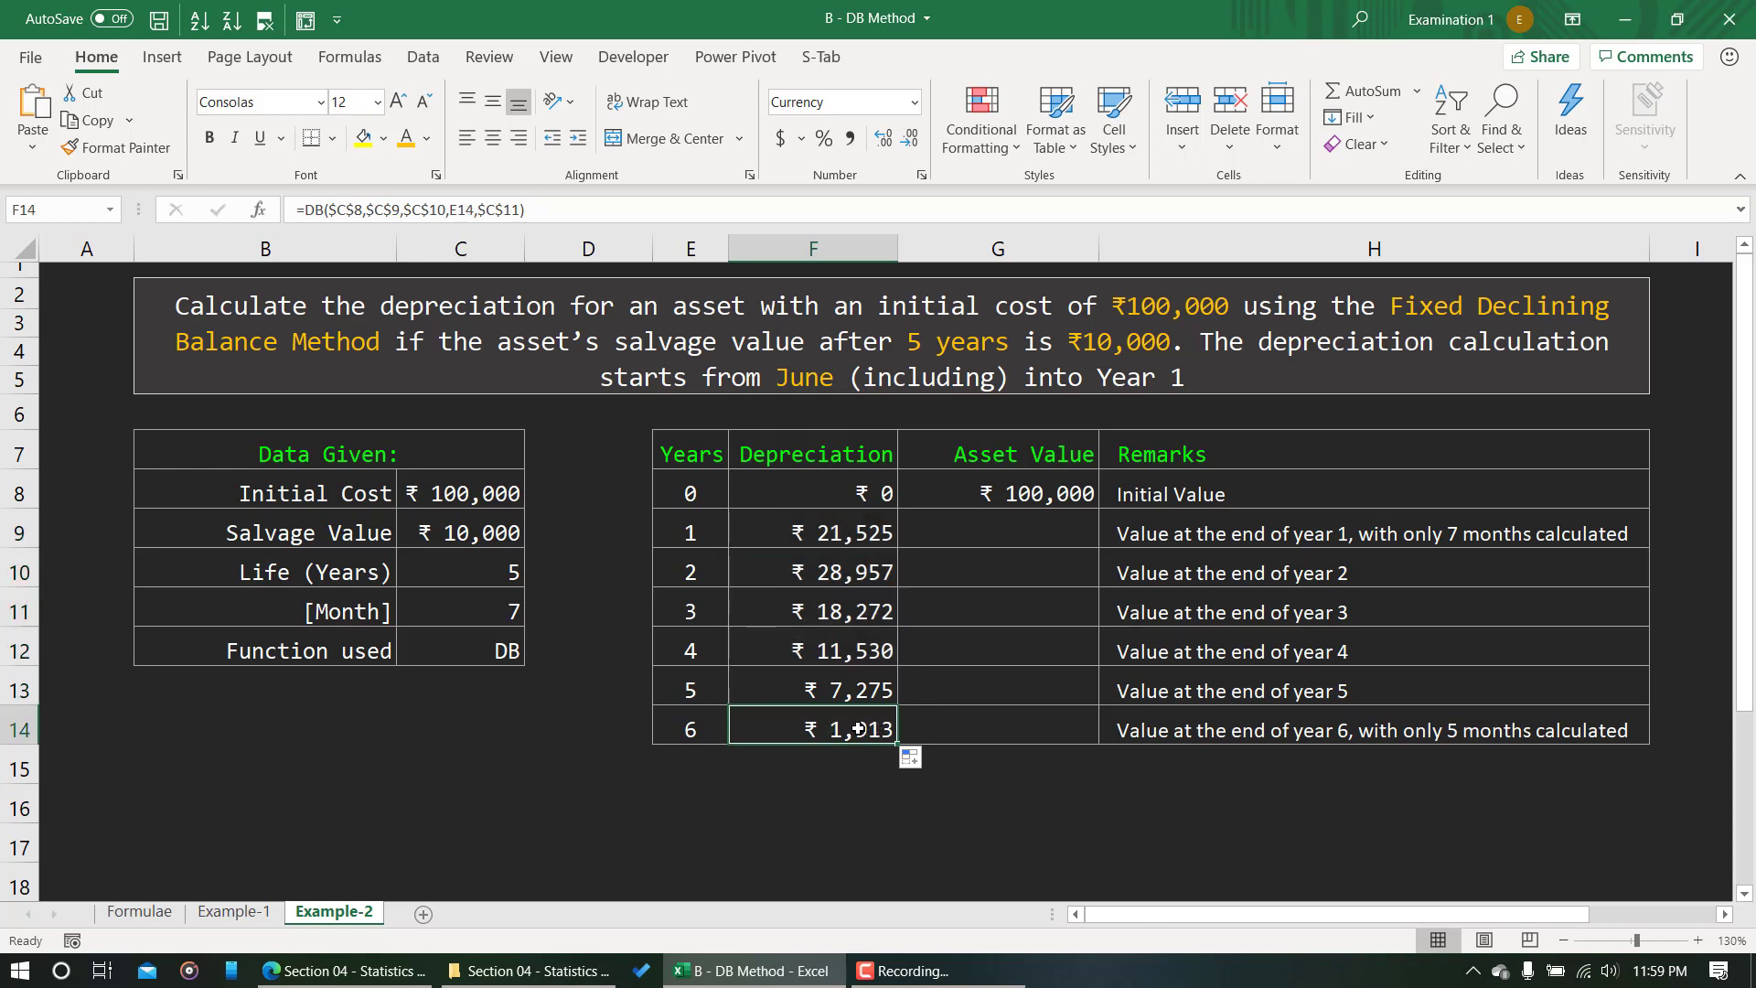
Calculate the year 1 asset value in G9 by subtracting the year 1 depreciation from the initial value with =G8-F9.
{"action": "left_click", "coordinate": [929, 542]}
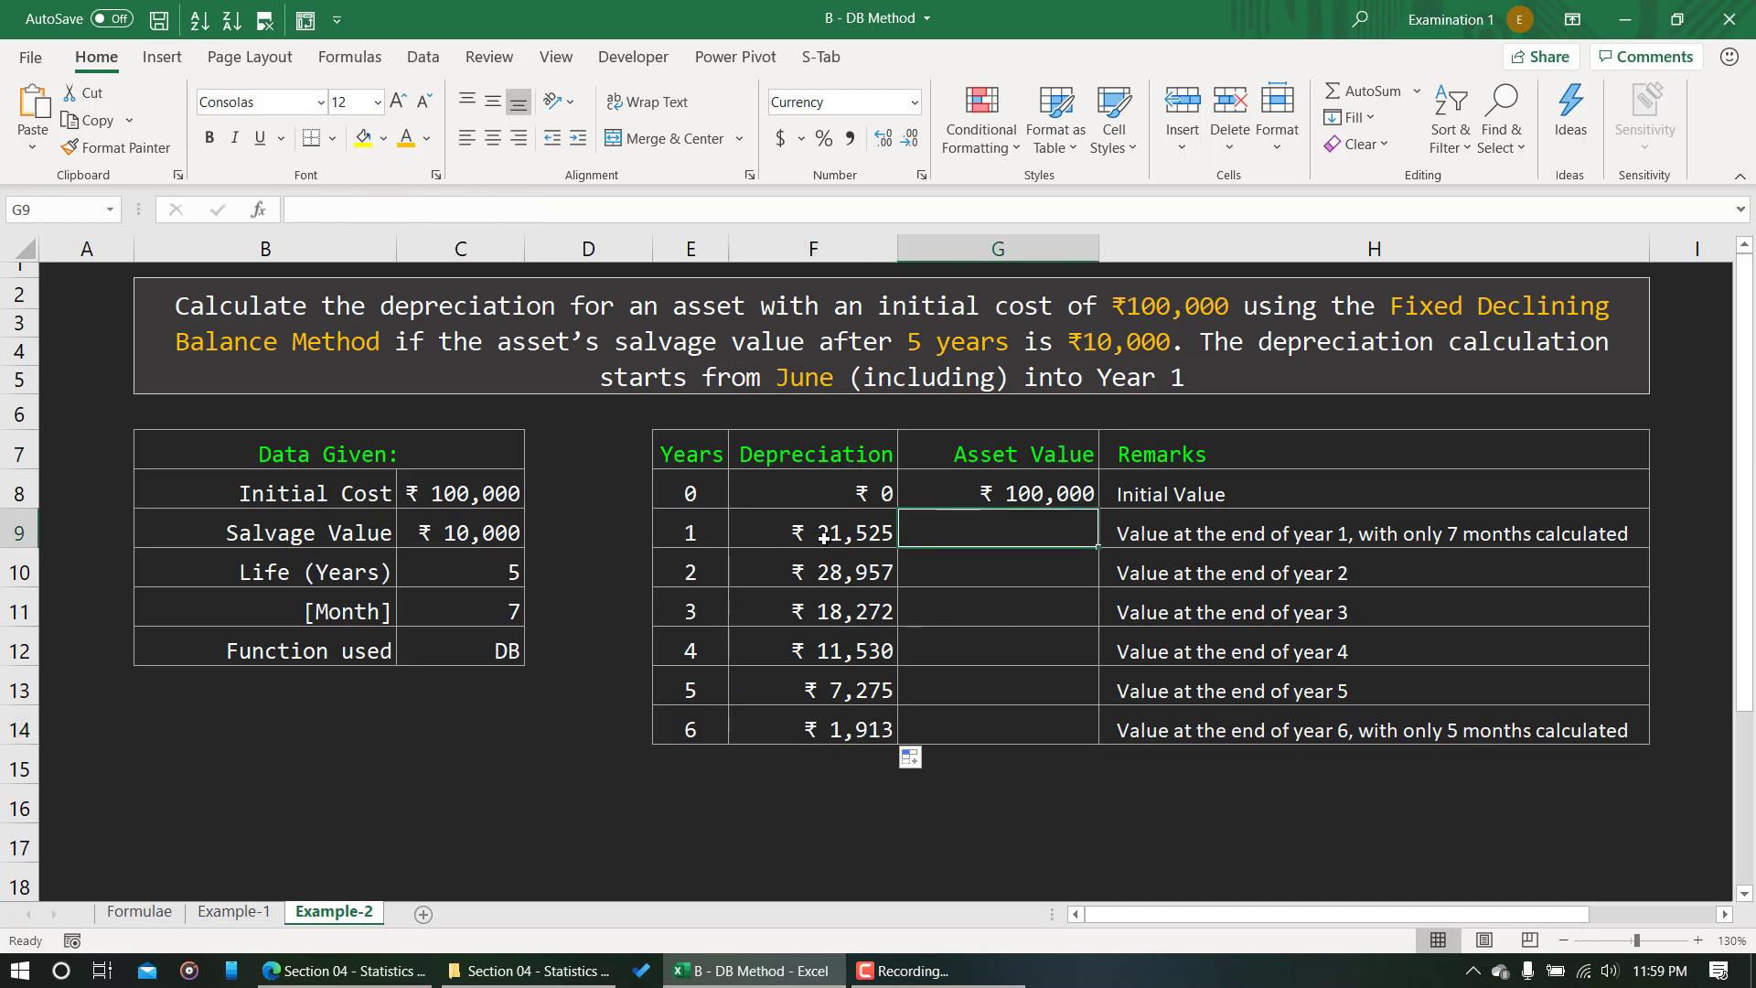
{"action": "type", "text": "="}
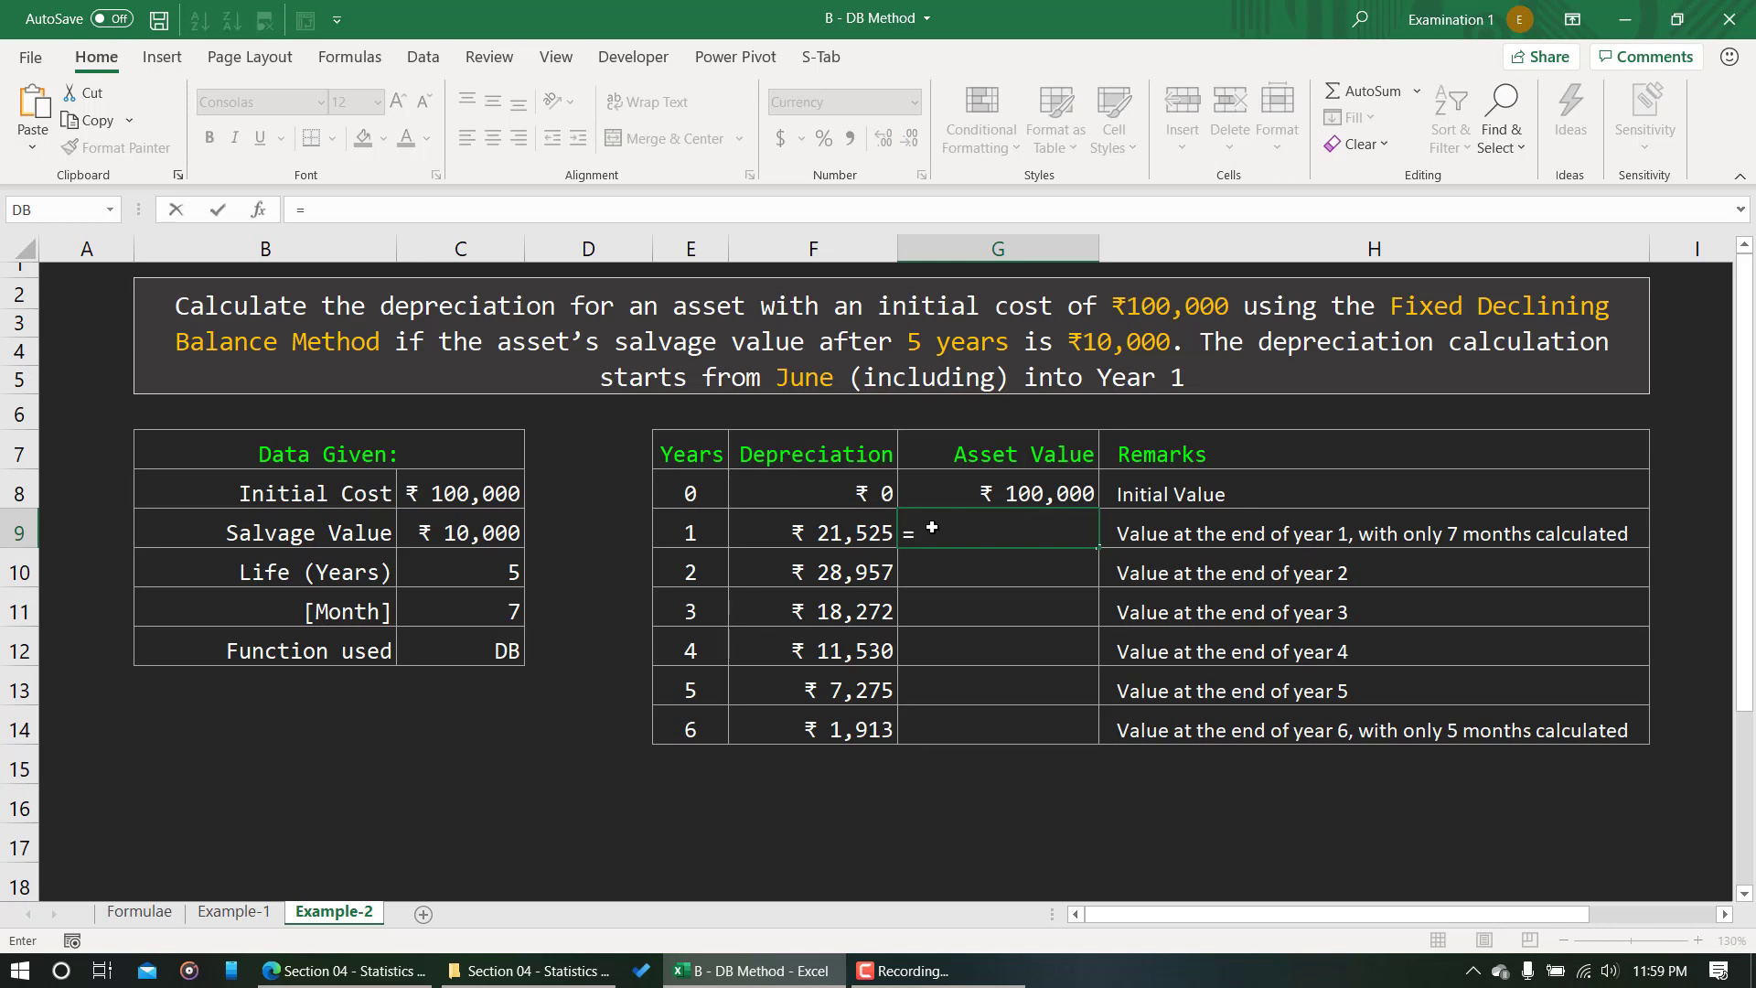
{"action": "left_click", "coordinate": [1016, 489]}
{"action": "type", "text": "-"}
{"action": "left_click", "coordinate": [833, 538]}
{"action": "key", "text": "Return"}
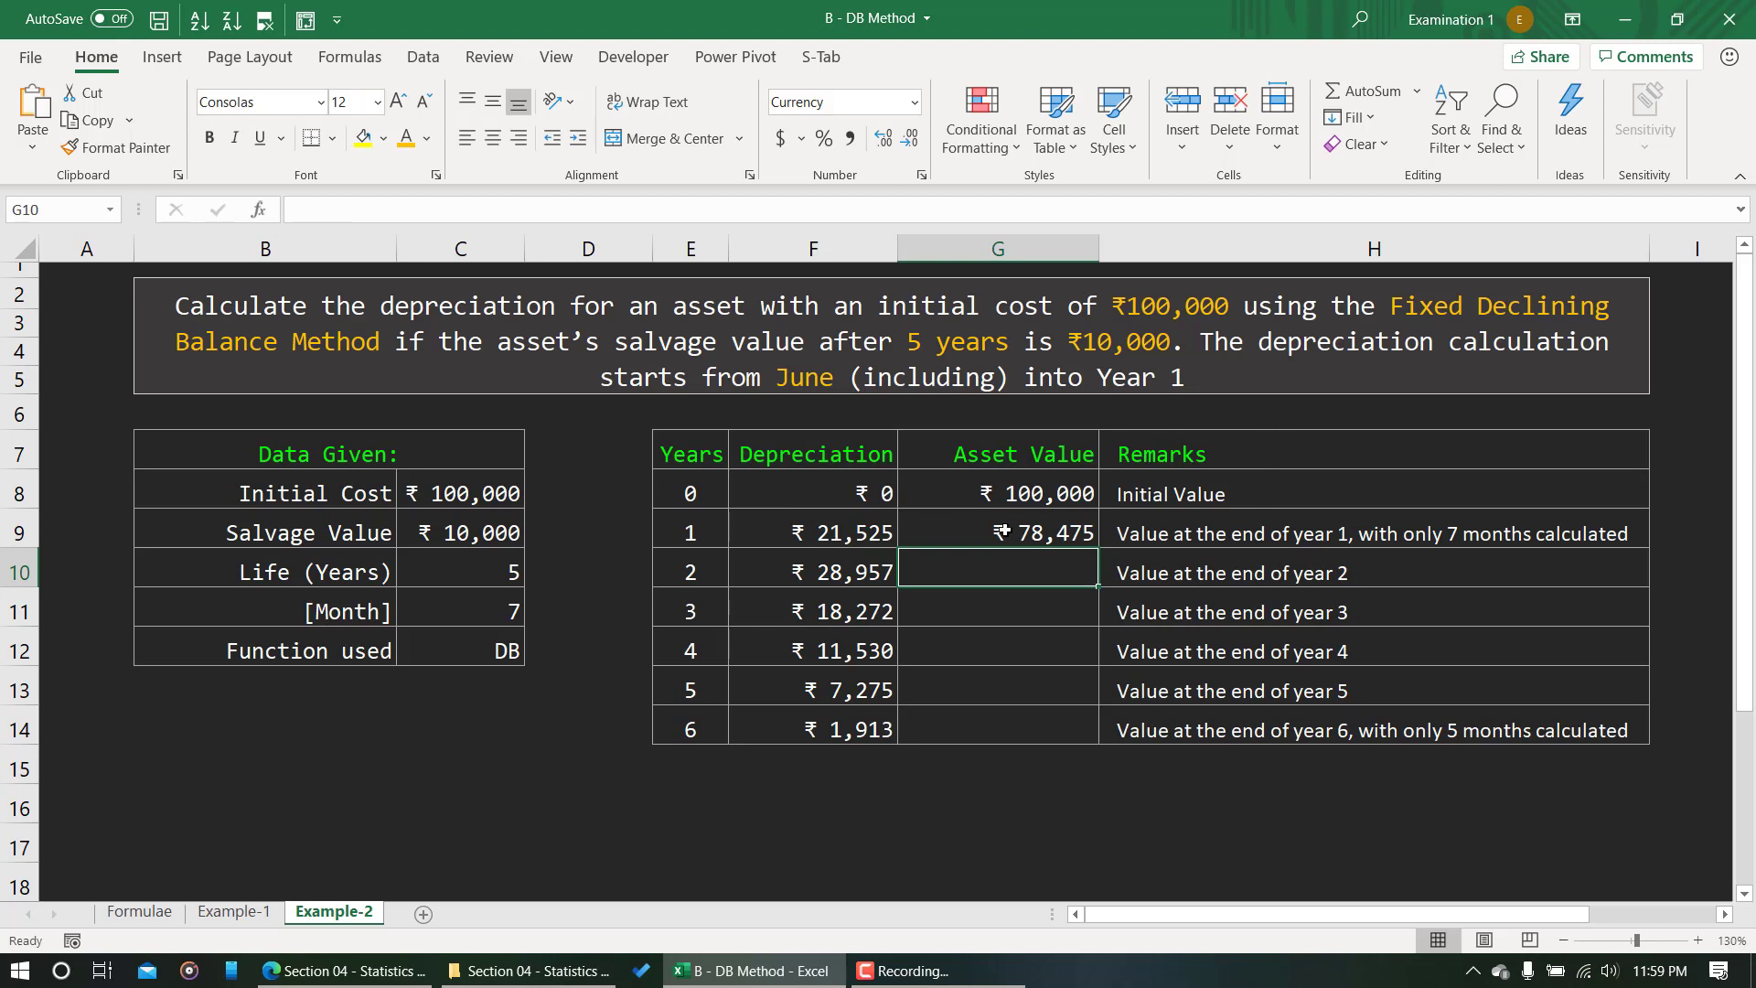
Copy the year 1 asset value formula down through year 6 in G14 and review the resulting asset values.
{"action": "left_click", "coordinate": [1003, 531]}
{"action": "left_click_drag", "start_coordinate": [1098, 547], "coordinate": [1097, 741]}
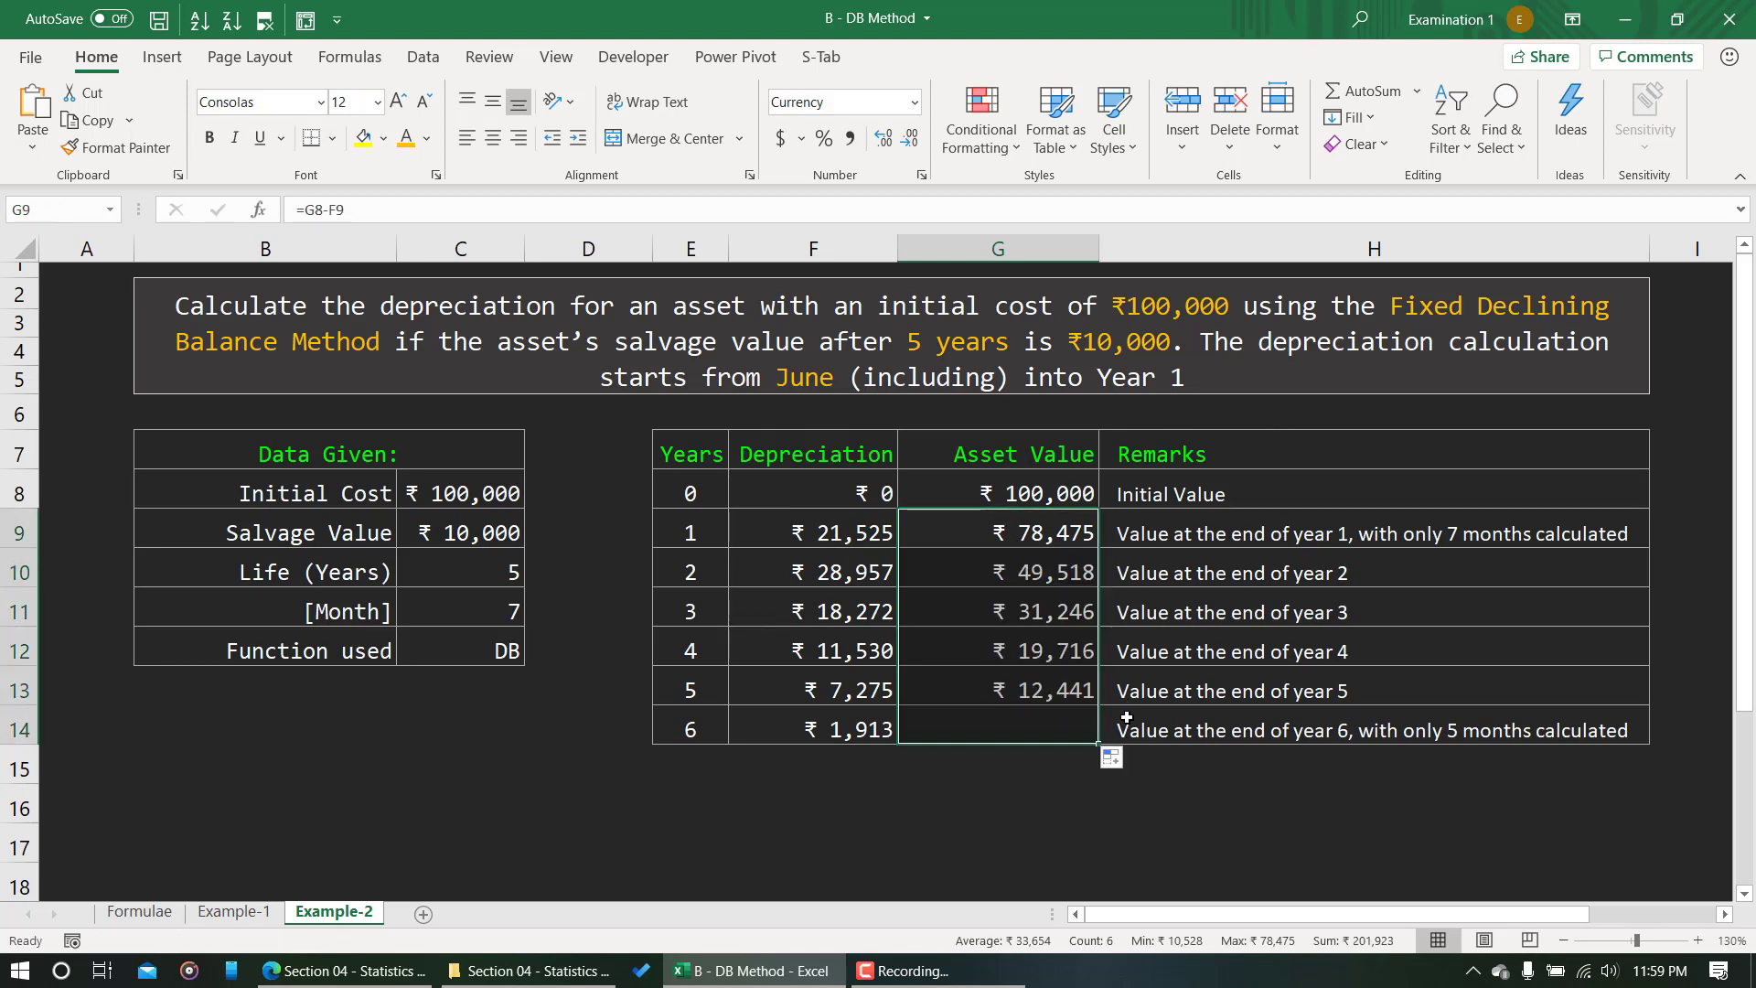
{"action": "left_click", "coordinate": [1068, 730]}
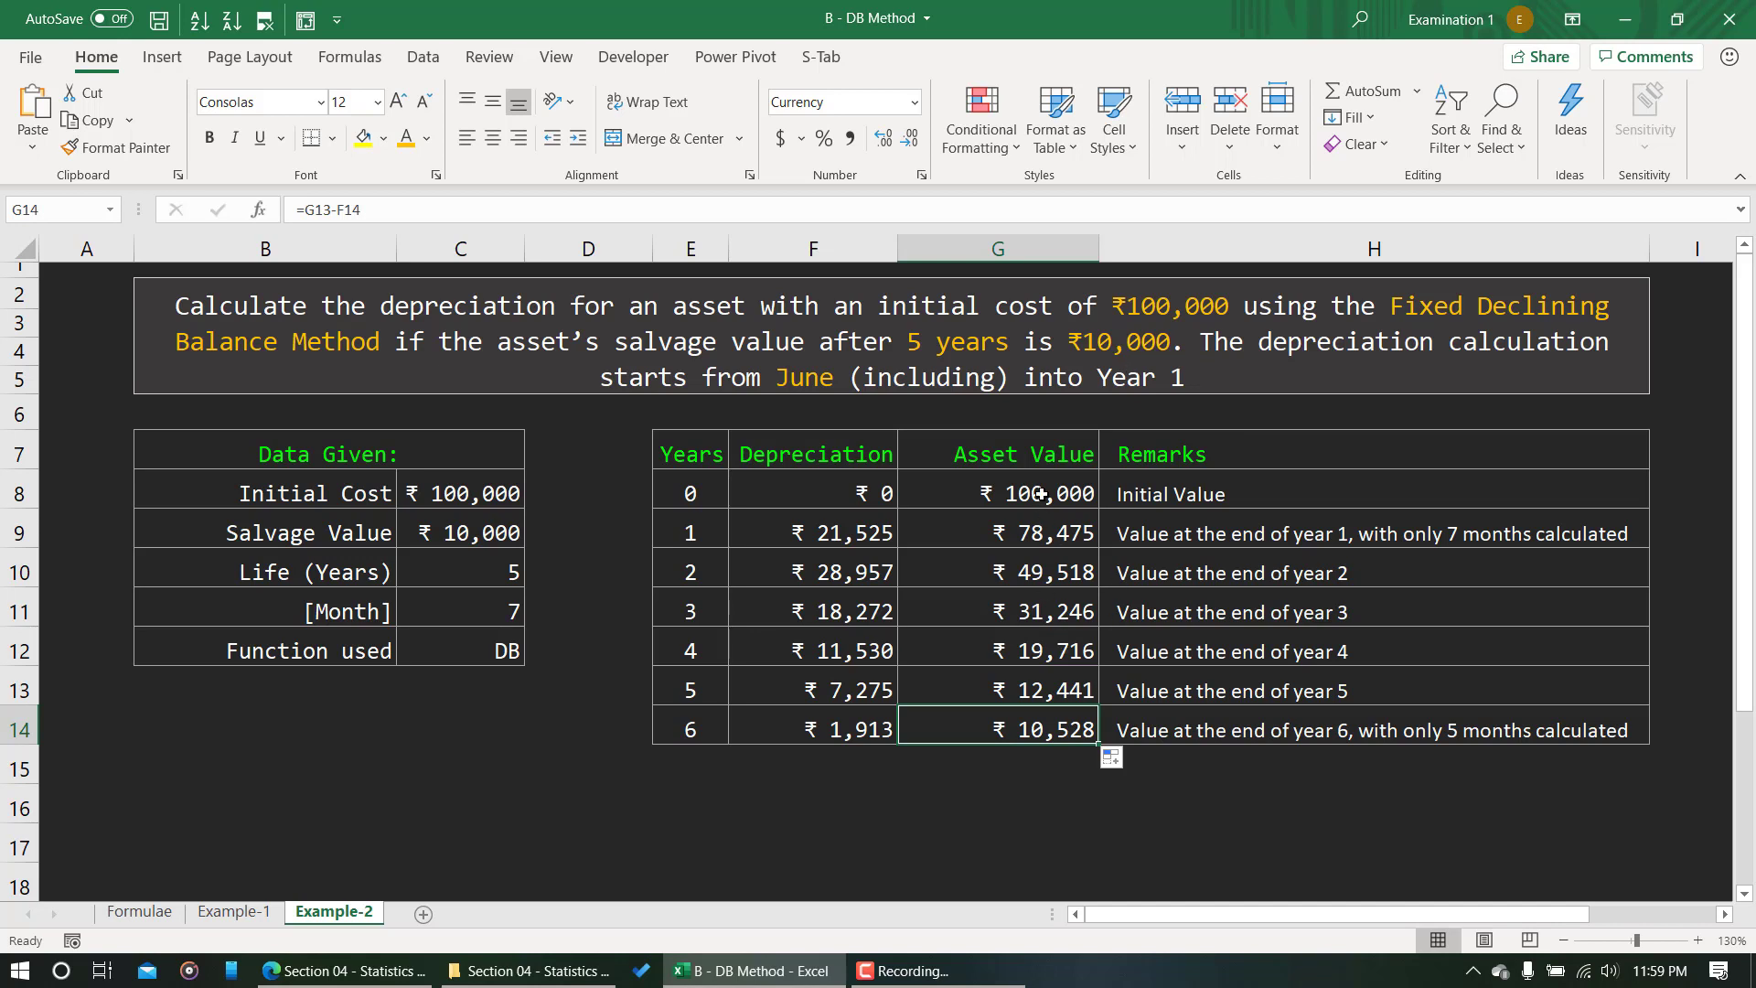
{"action": "left_click_drag", "start_coordinate": [1037, 560], "coordinate": [1036, 730]}
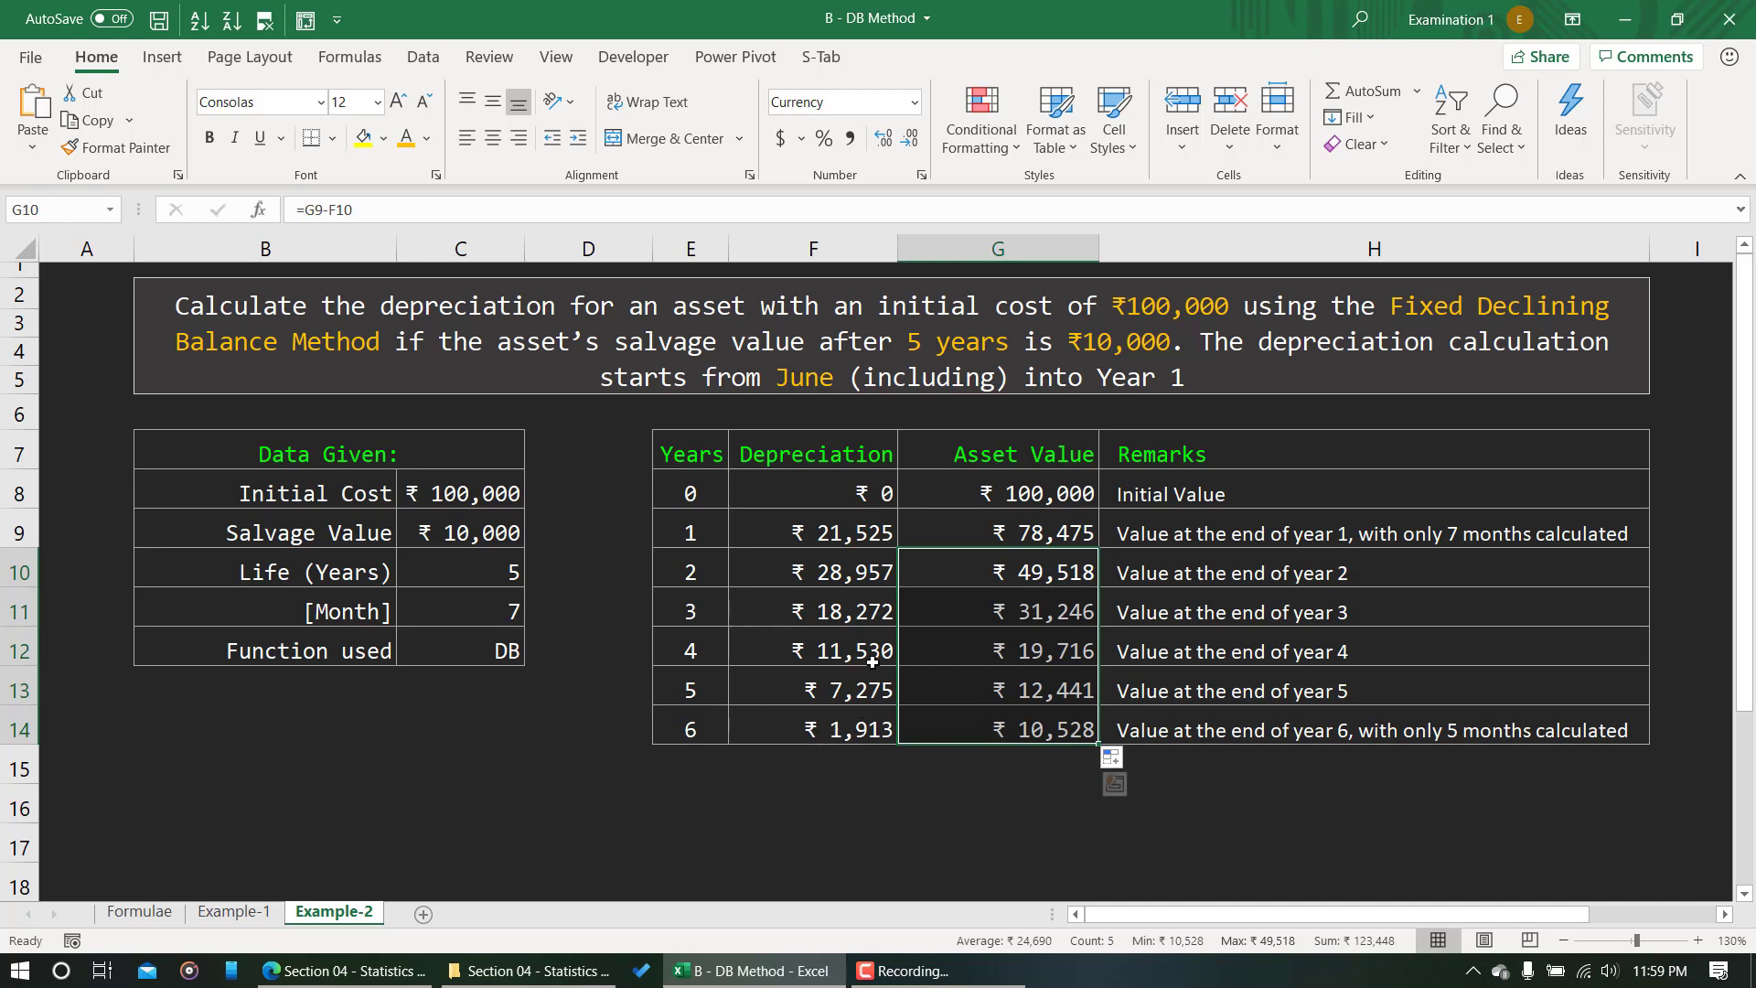
{"action": "left_click", "coordinate": [799, 528]}
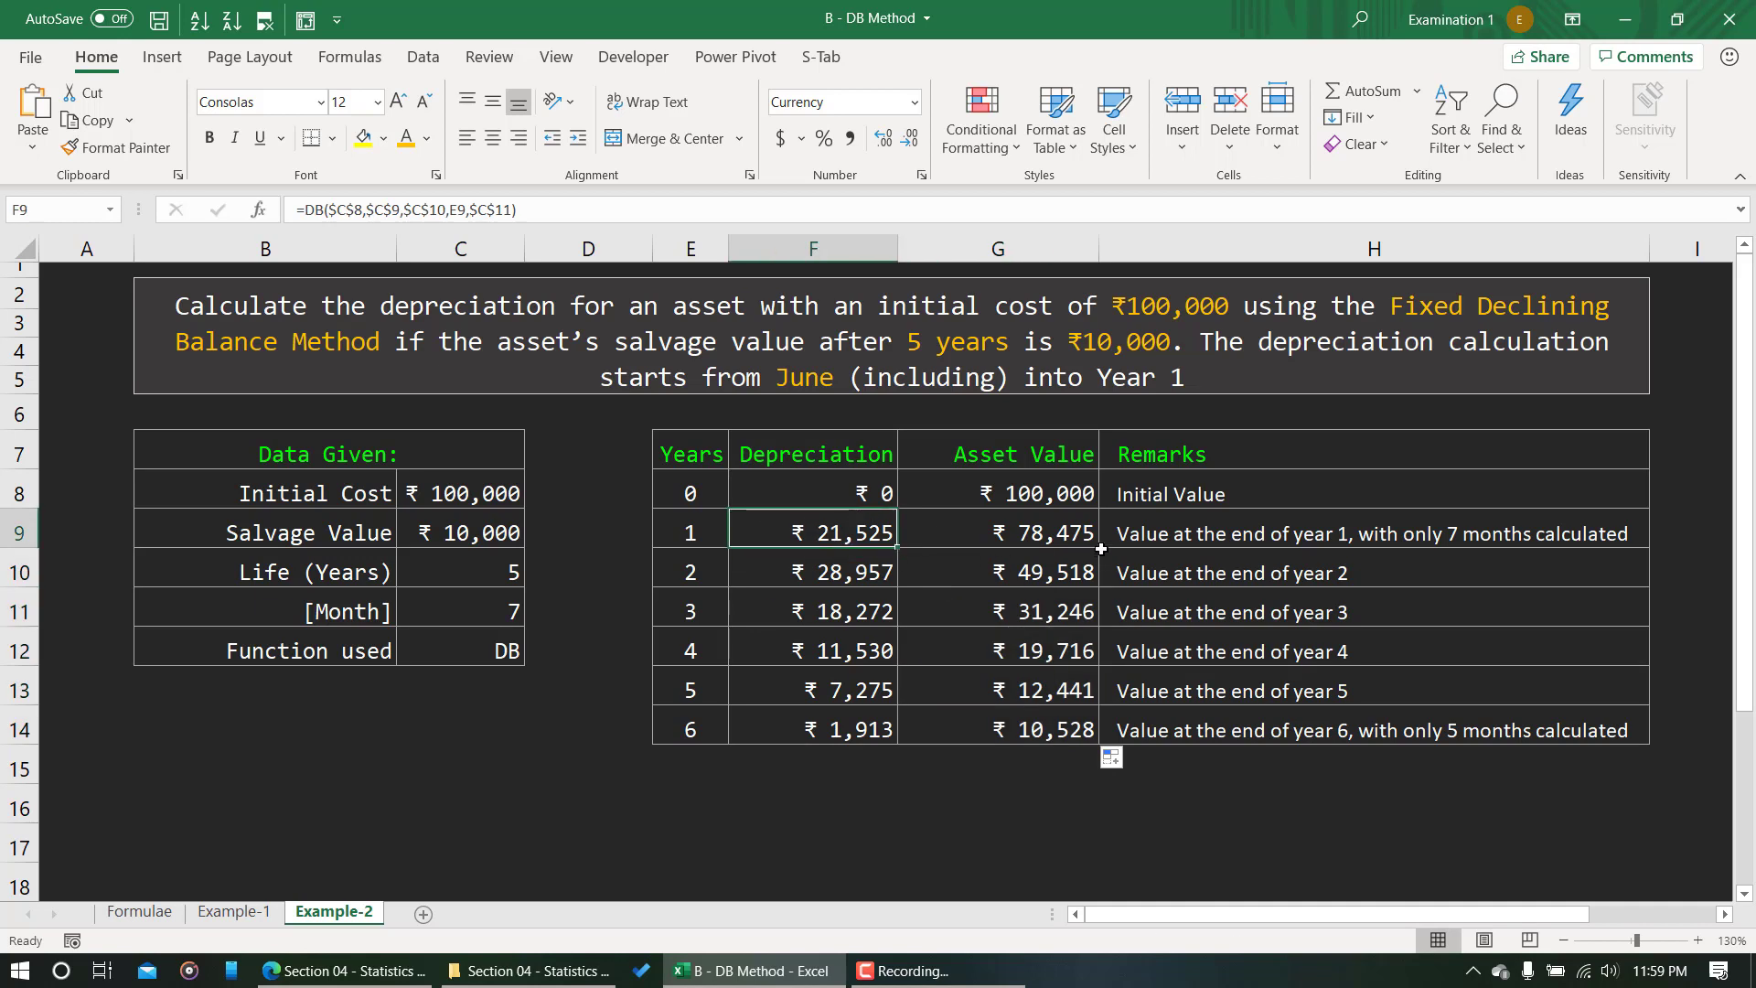
Plot the asset values in G8:G14 as a scatter chart with smooth lines and markers, and place it beside the Asset Value column.
{"action": "left_click_drag", "start_coordinate": [1010, 485], "coordinate": [1006, 730]}
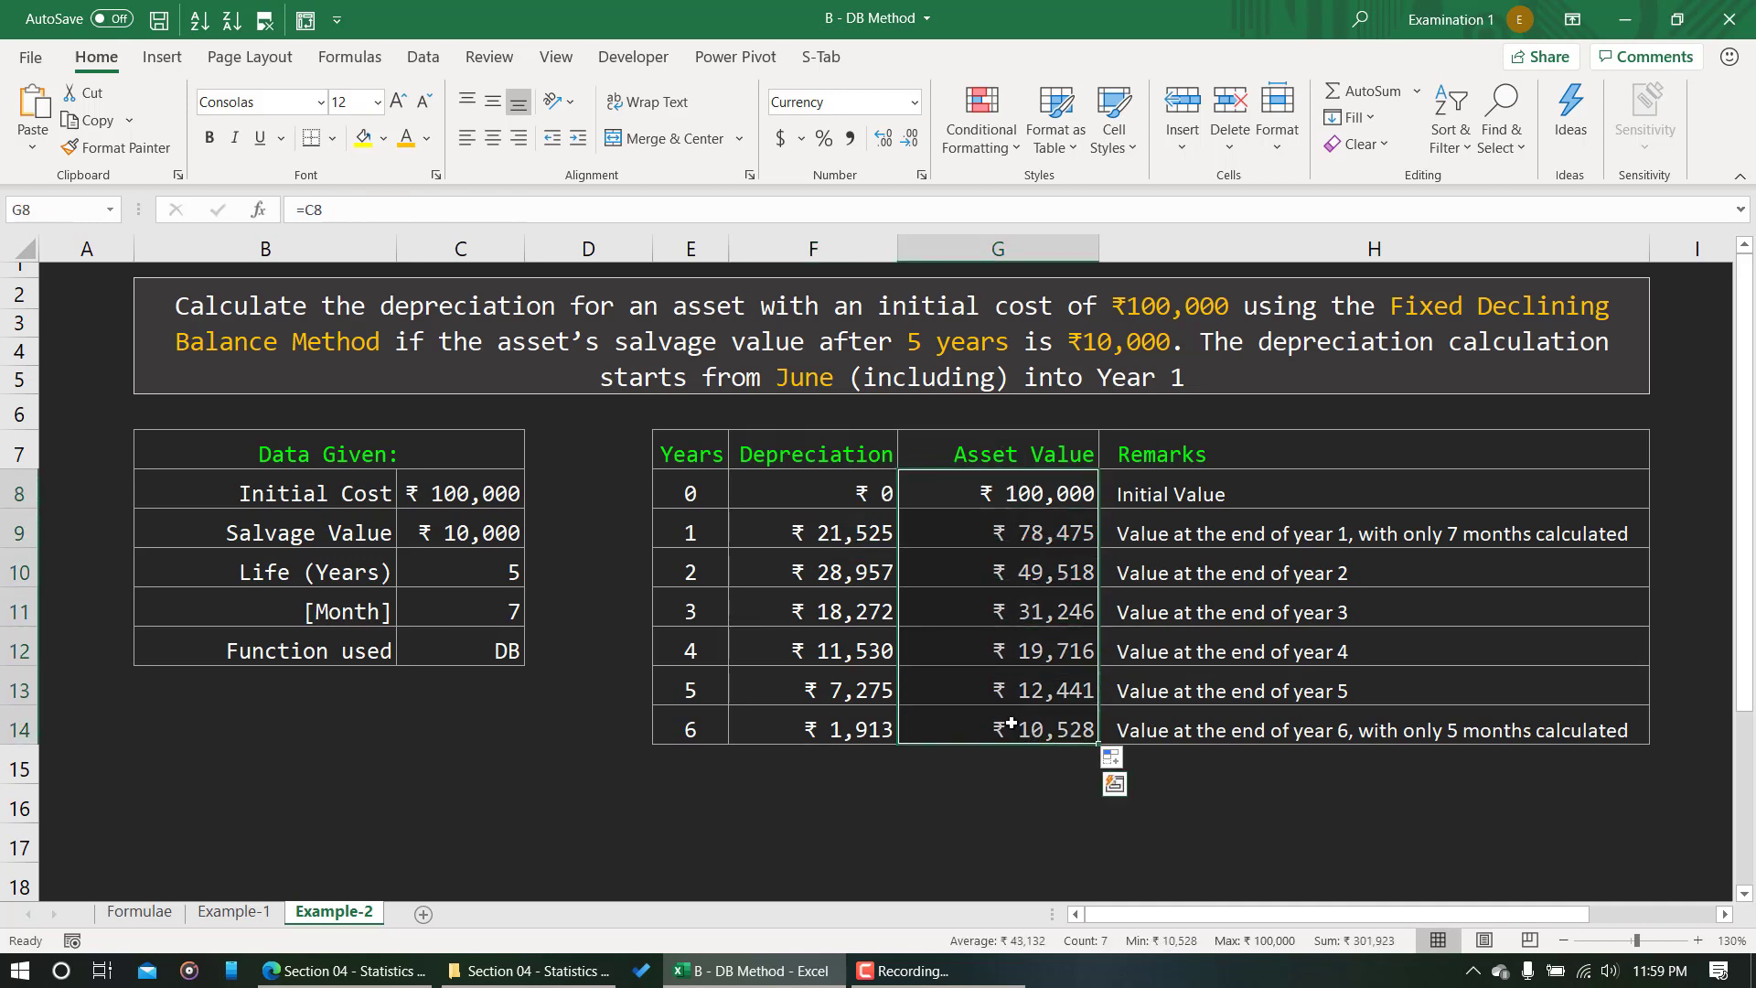
{"action": "left_click", "coordinate": [164, 57]}
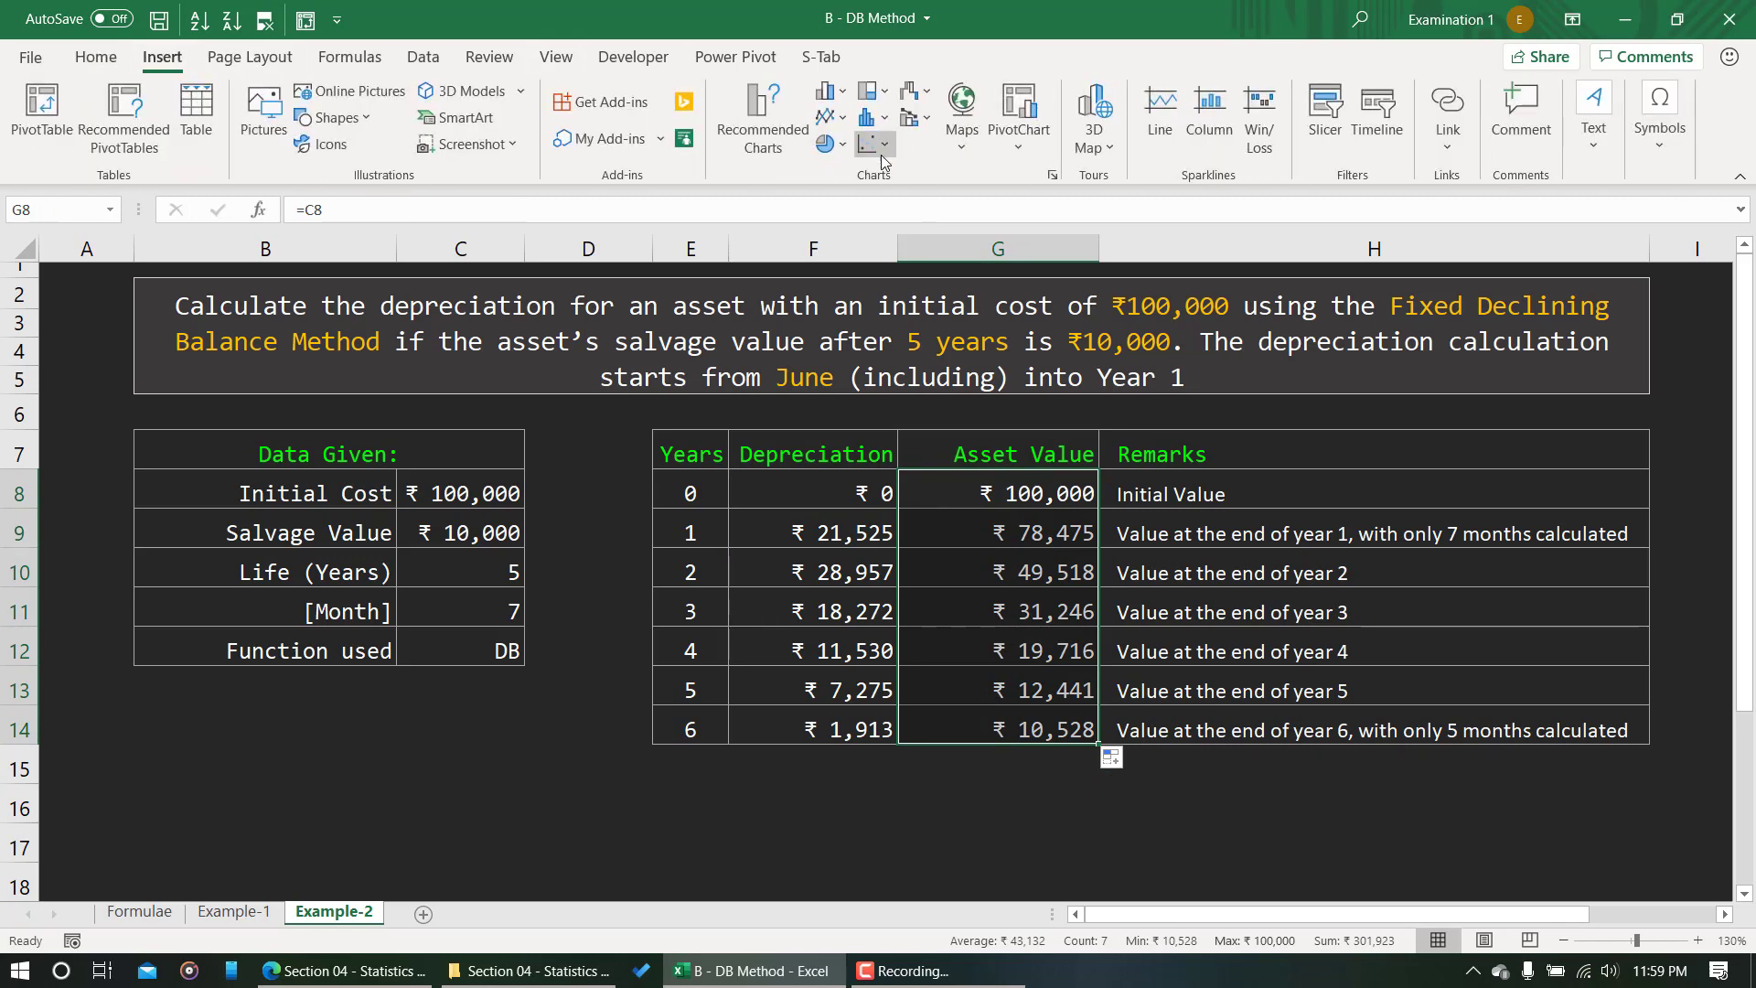
{"action": "left_click", "coordinate": [874, 144]}
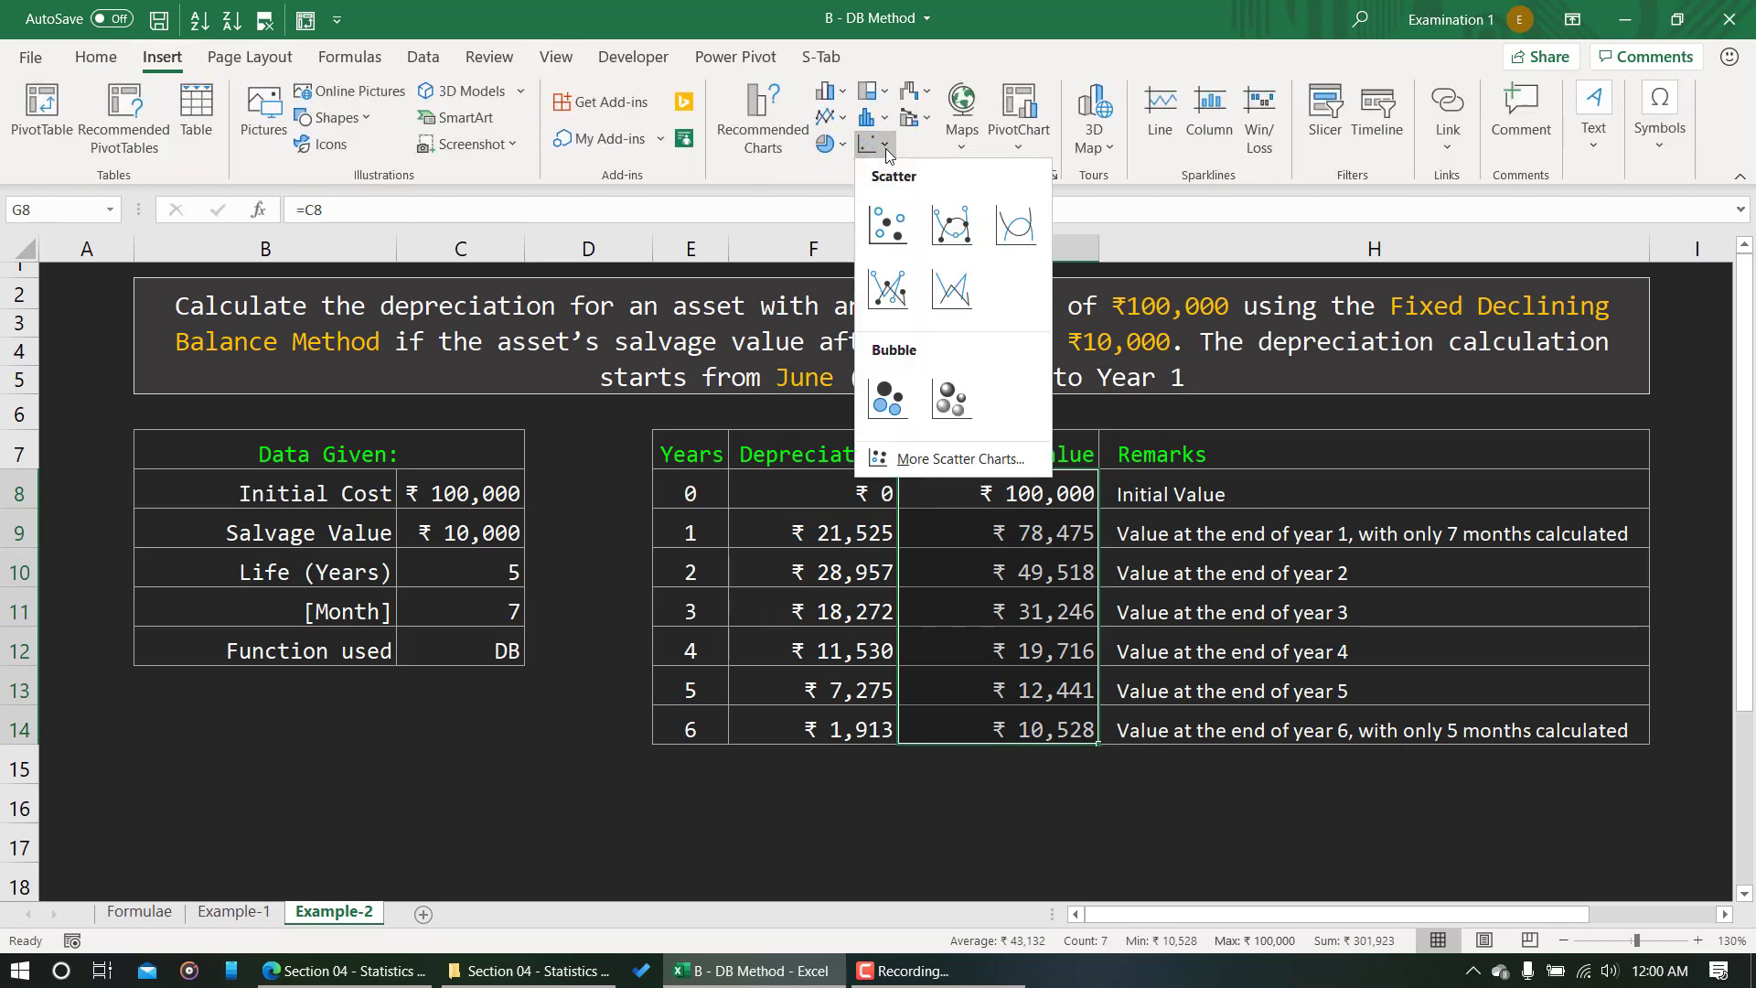
{"action": "left_click", "coordinate": [950, 222]}
{"action": "left_click_drag", "start_coordinate": [928, 391], "coordinate": [661, 392]}
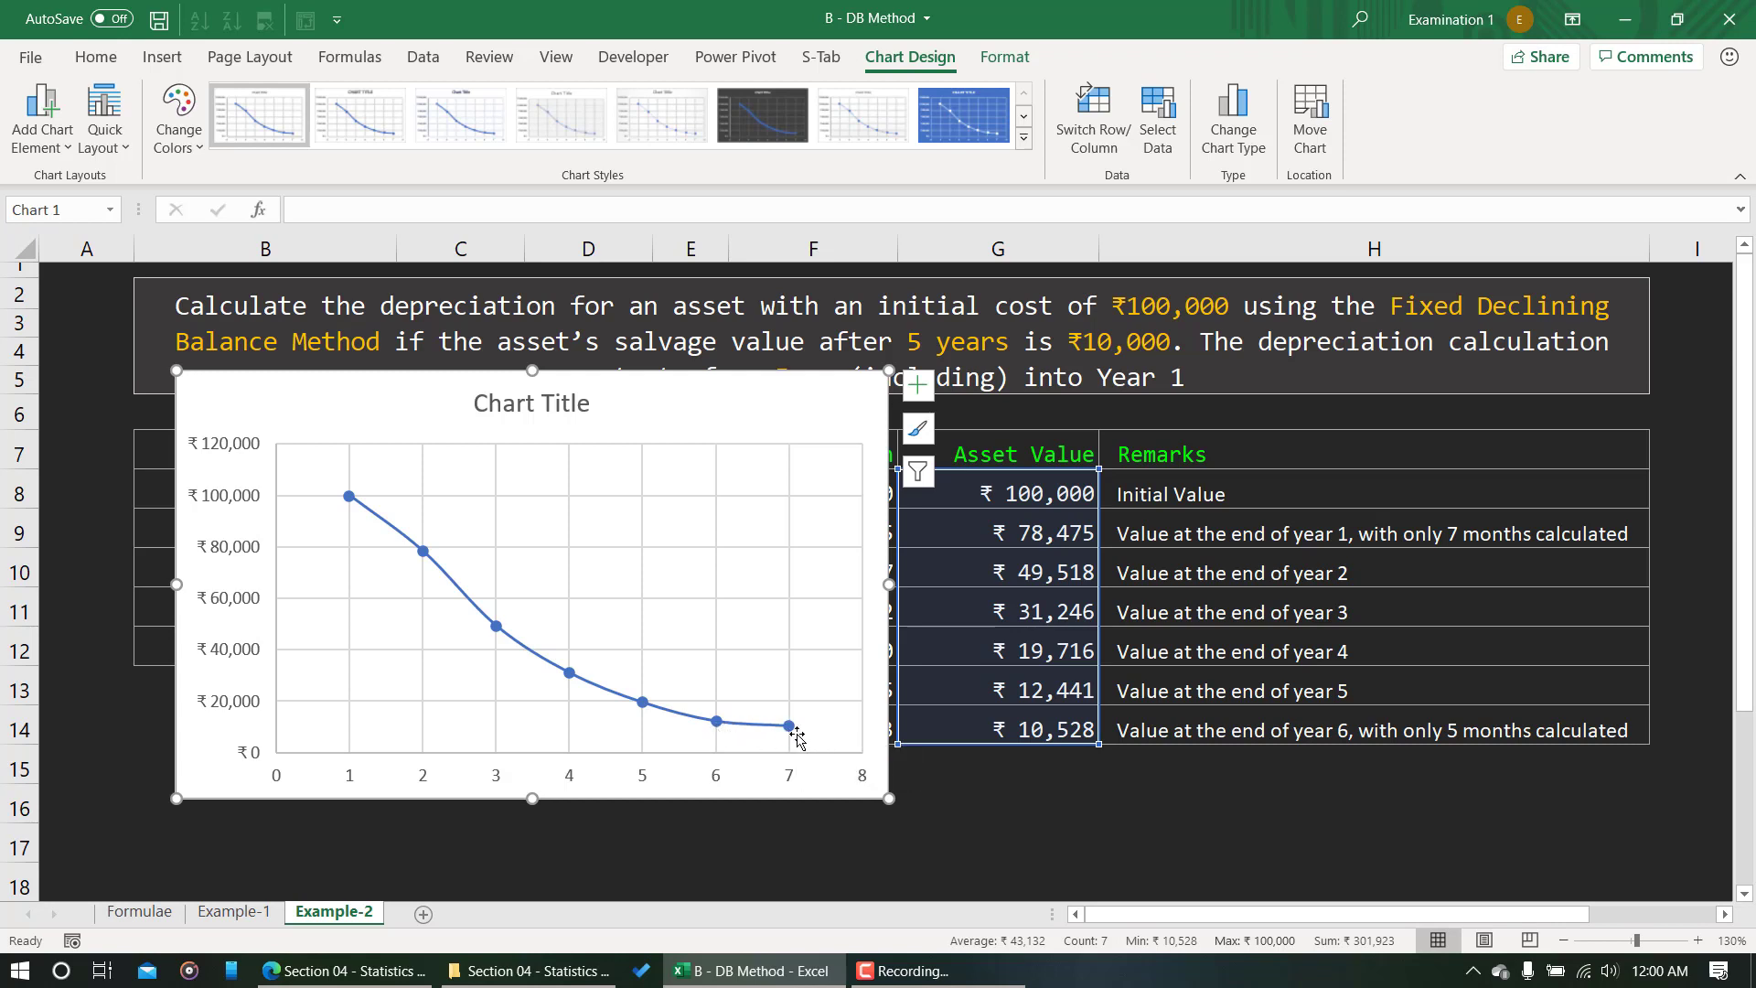
Move the asset value chart slightly down, below the problem statement, and delete it from the sheet.
{"action": "mouse_move", "coordinate": [570, 393]}
{"action": "left_mouse_down"}
{"action": "mouse_move", "coordinate": [589, 452]}
{"action": "mouse_move", "coordinate": [567, 392]}
{"action": "left_mouse_up"}
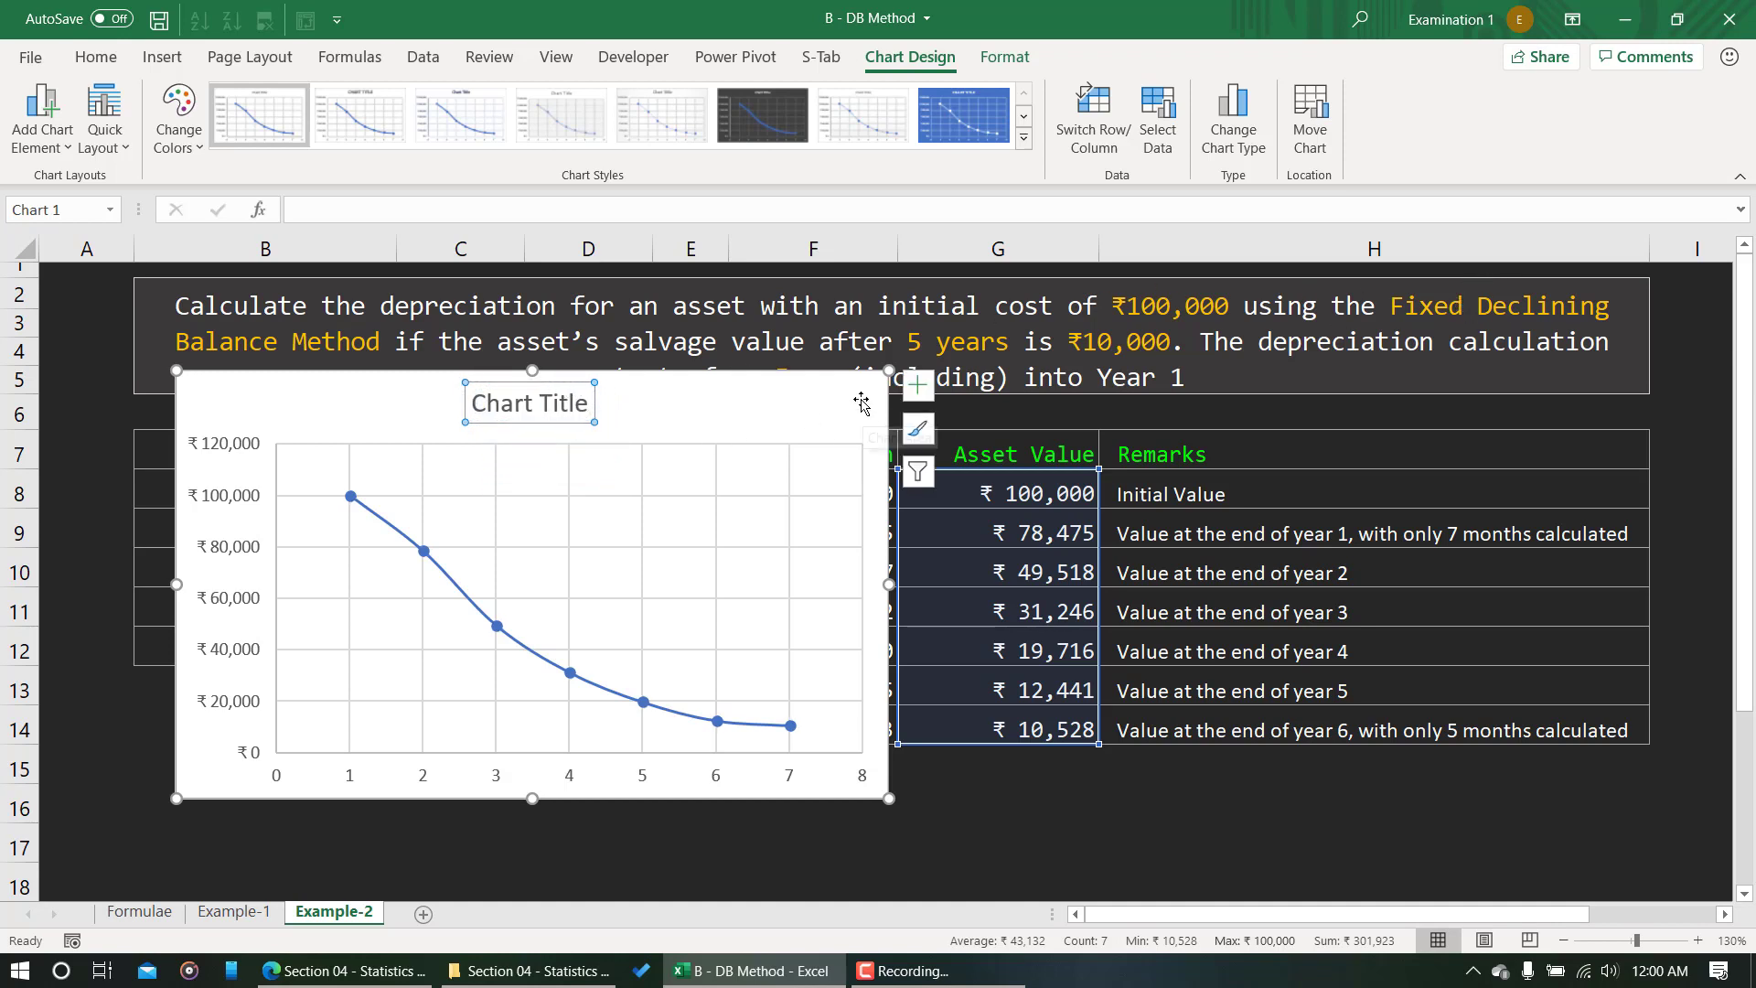
{"action": "left_click_drag", "start_coordinate": [822, 403], "coordinate": [827, 459]}
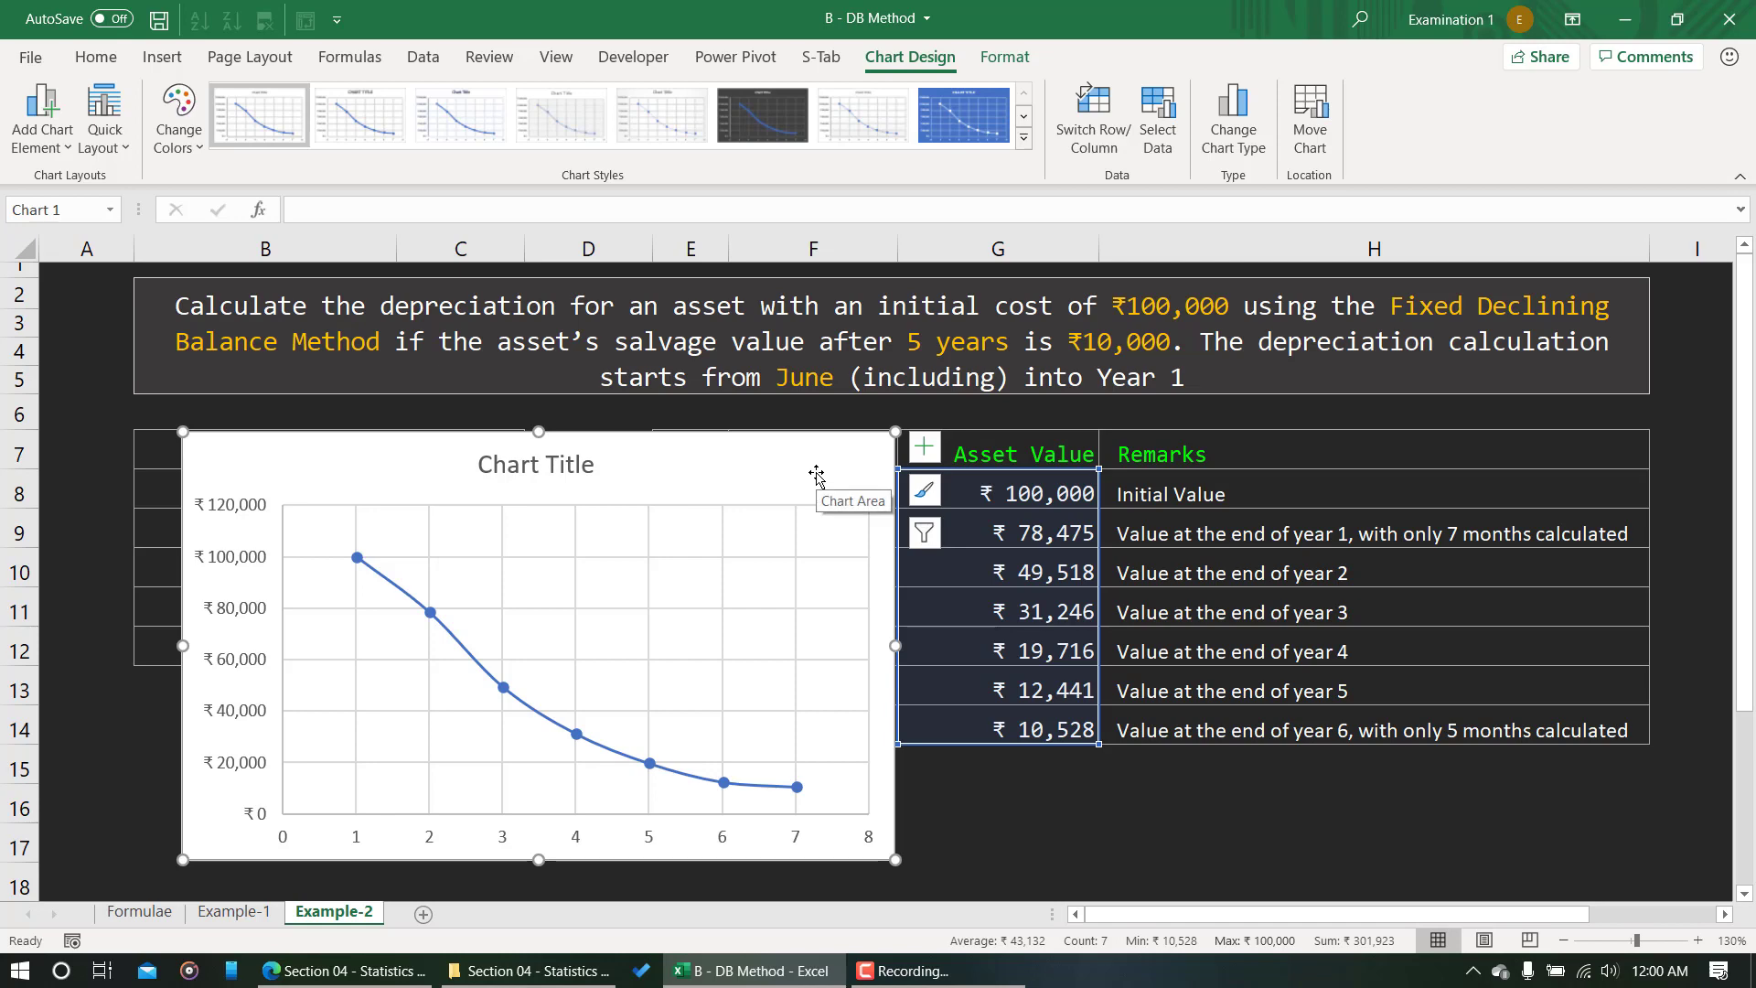
{"action": "key", "text": "Delete"}
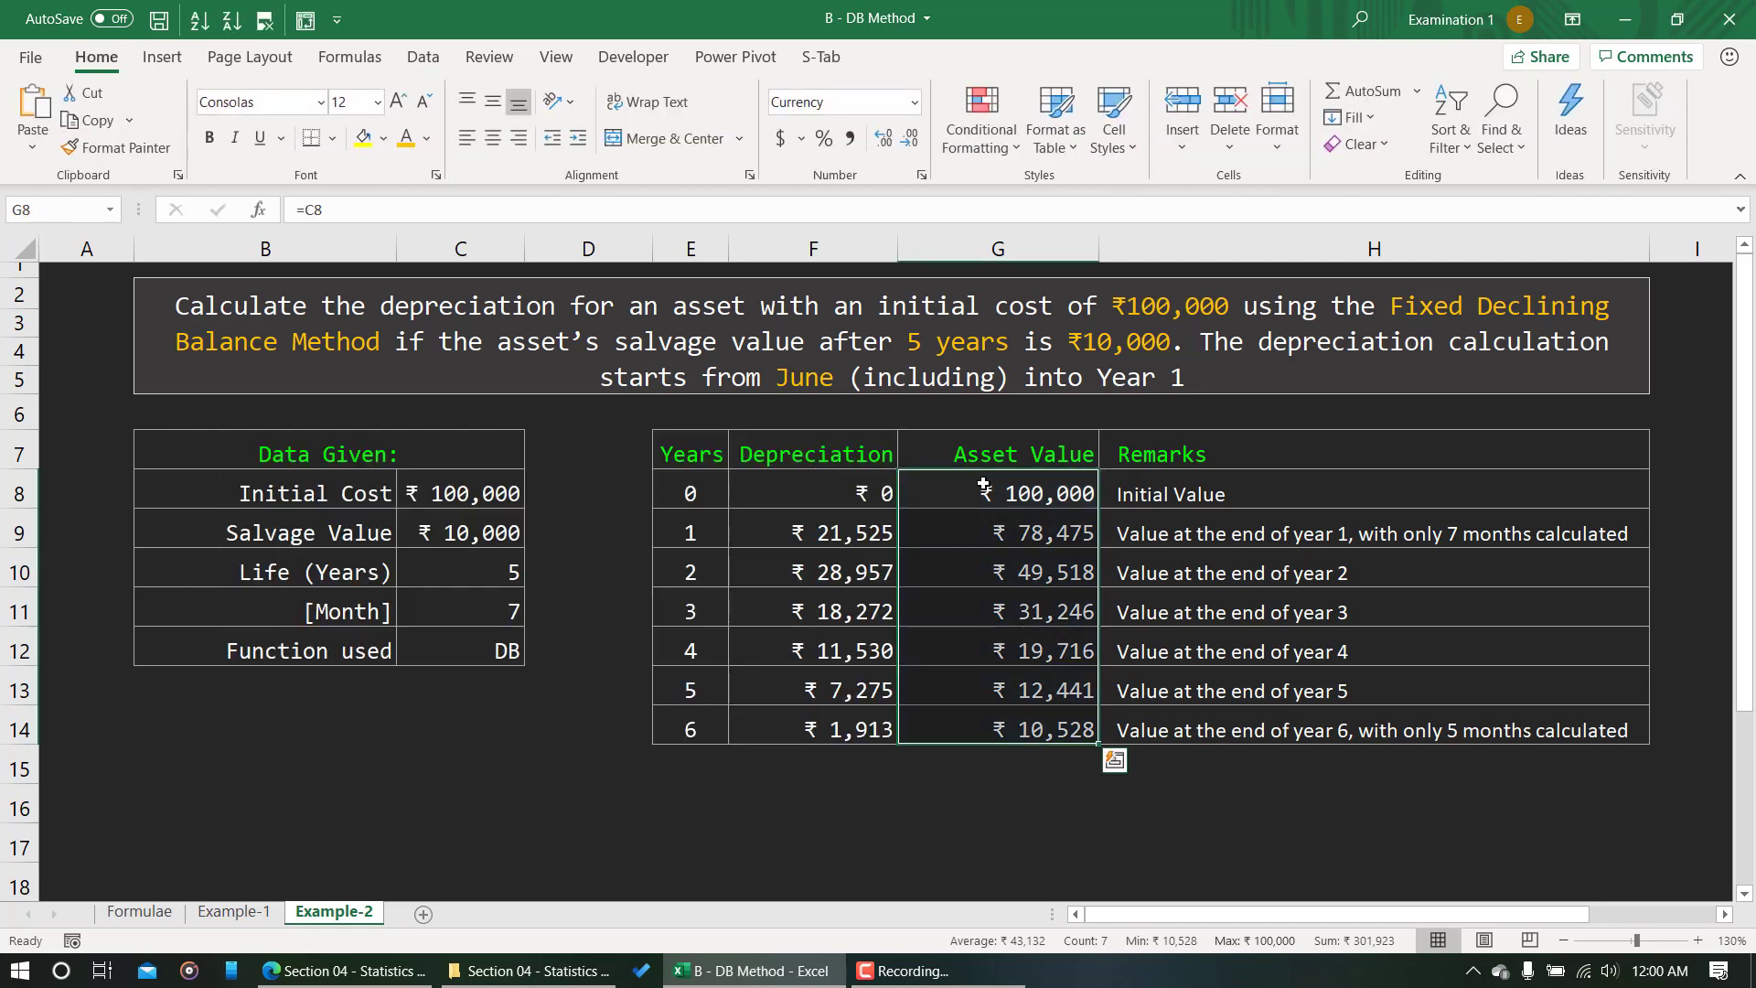
Set the month in C11 to 12 and check the depreciation amounts for years 1 to 6.
{"action": "left_click", "coordinate": [835, 536]}
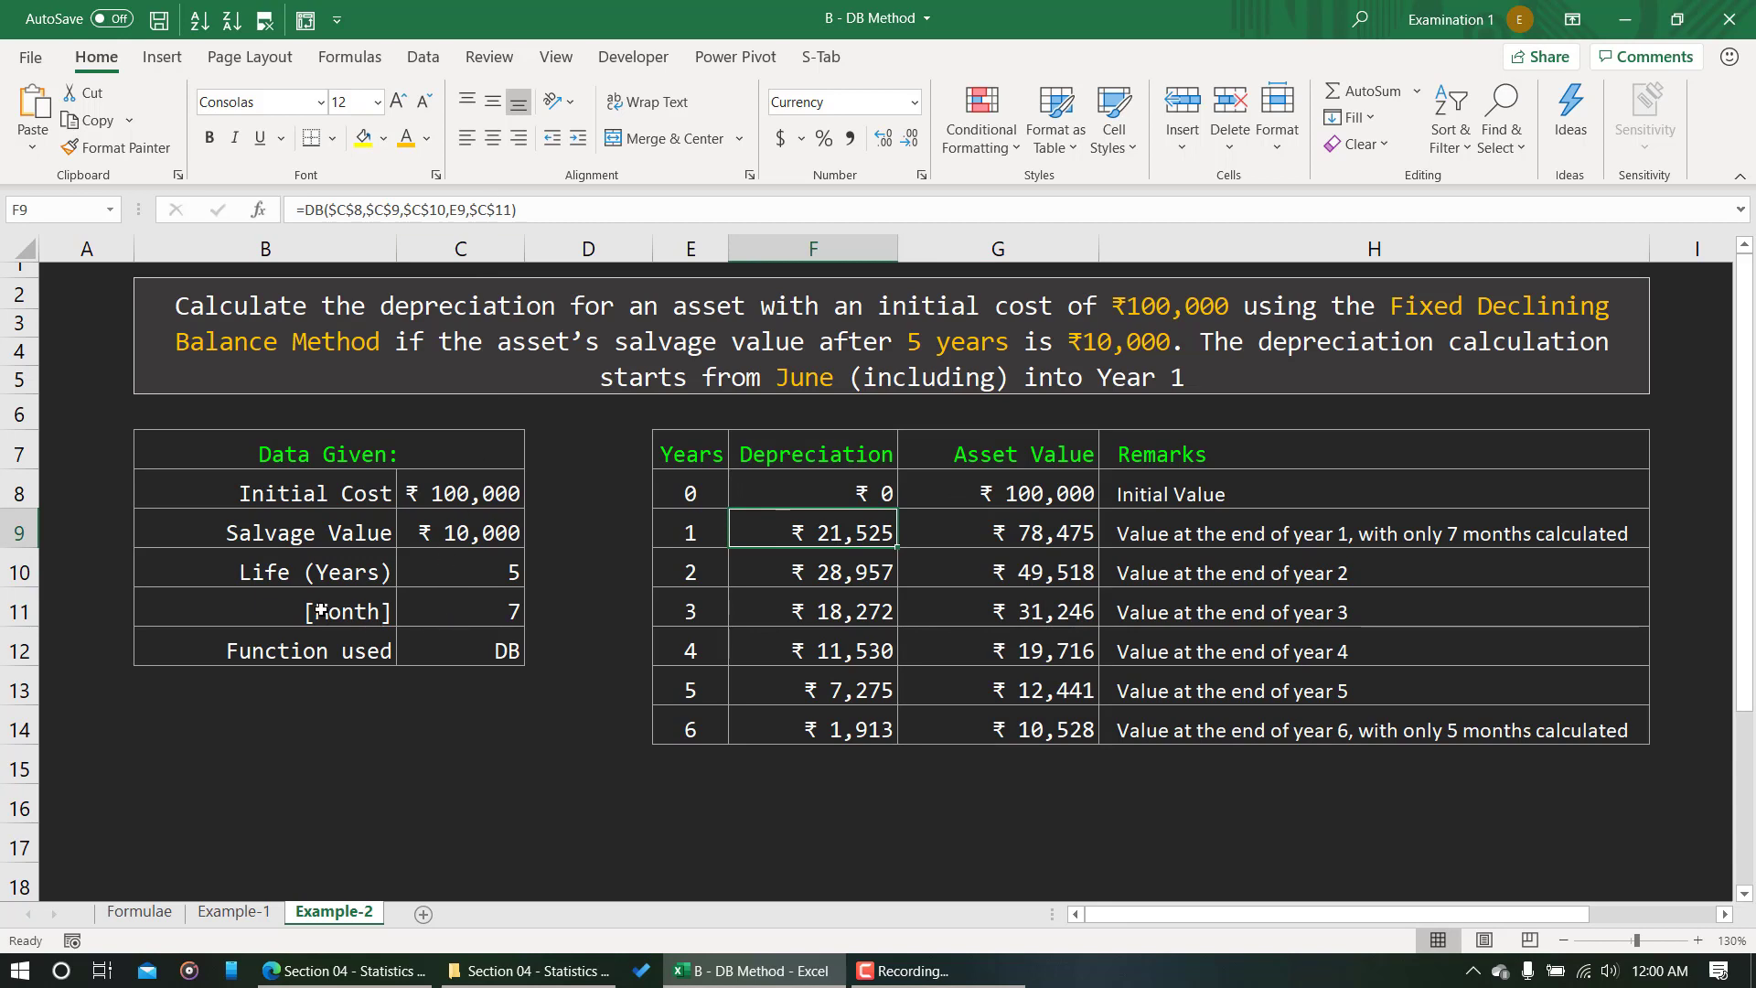
{"action": "left_click", "coordinate": [504, 611]}
{"action": "type", "text": "12"}
{"action": "key", "text": "Return"}
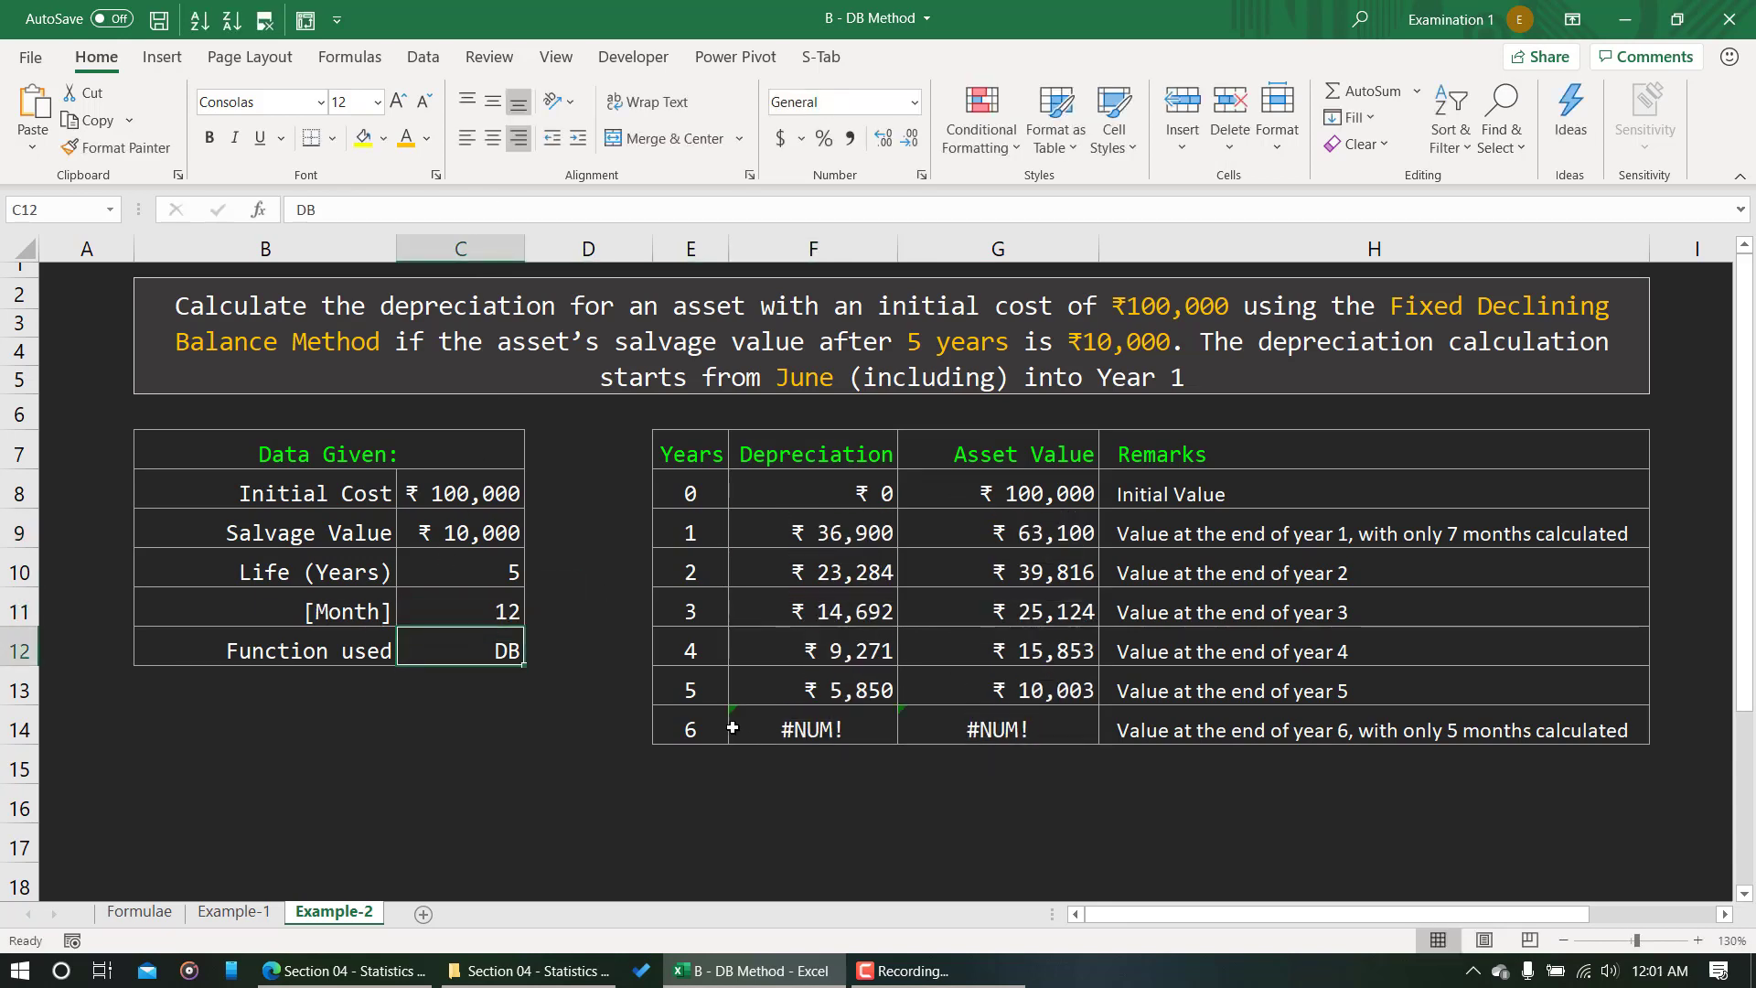
{"action": "left_click", "coordinate": [822, 725]}
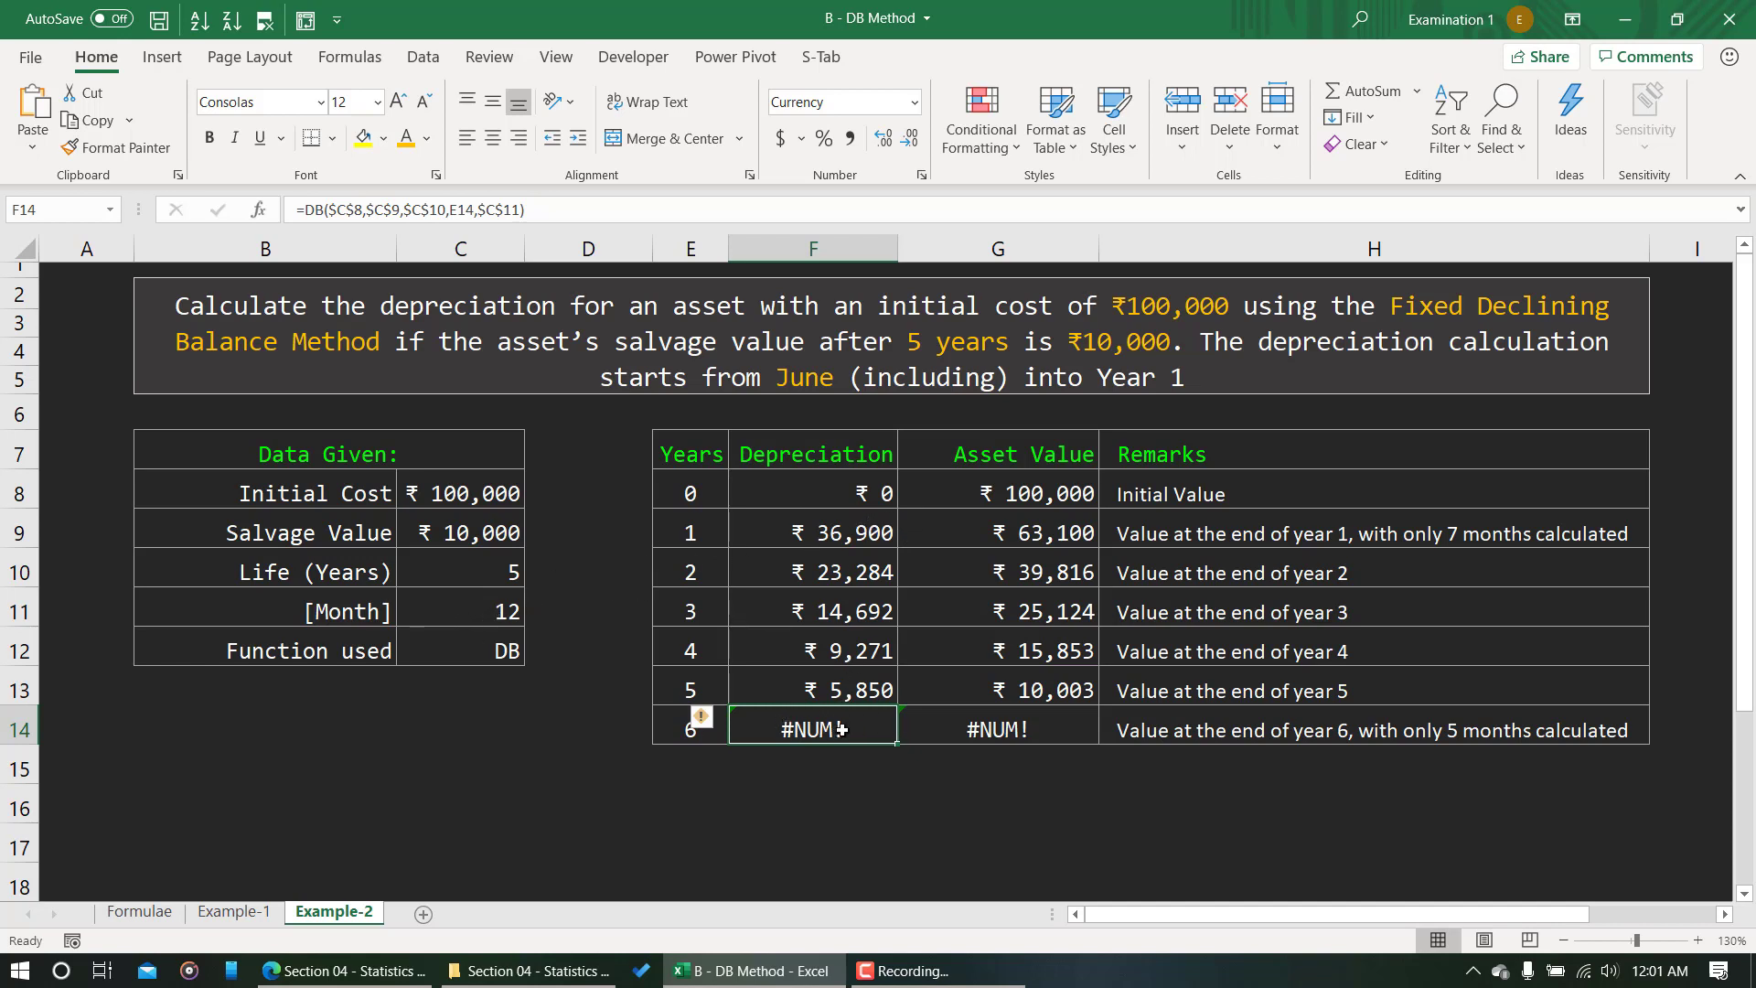
{"action": "left_click_drag", "start_coordinate": [797, 528], "coordinate": [797, 676]}
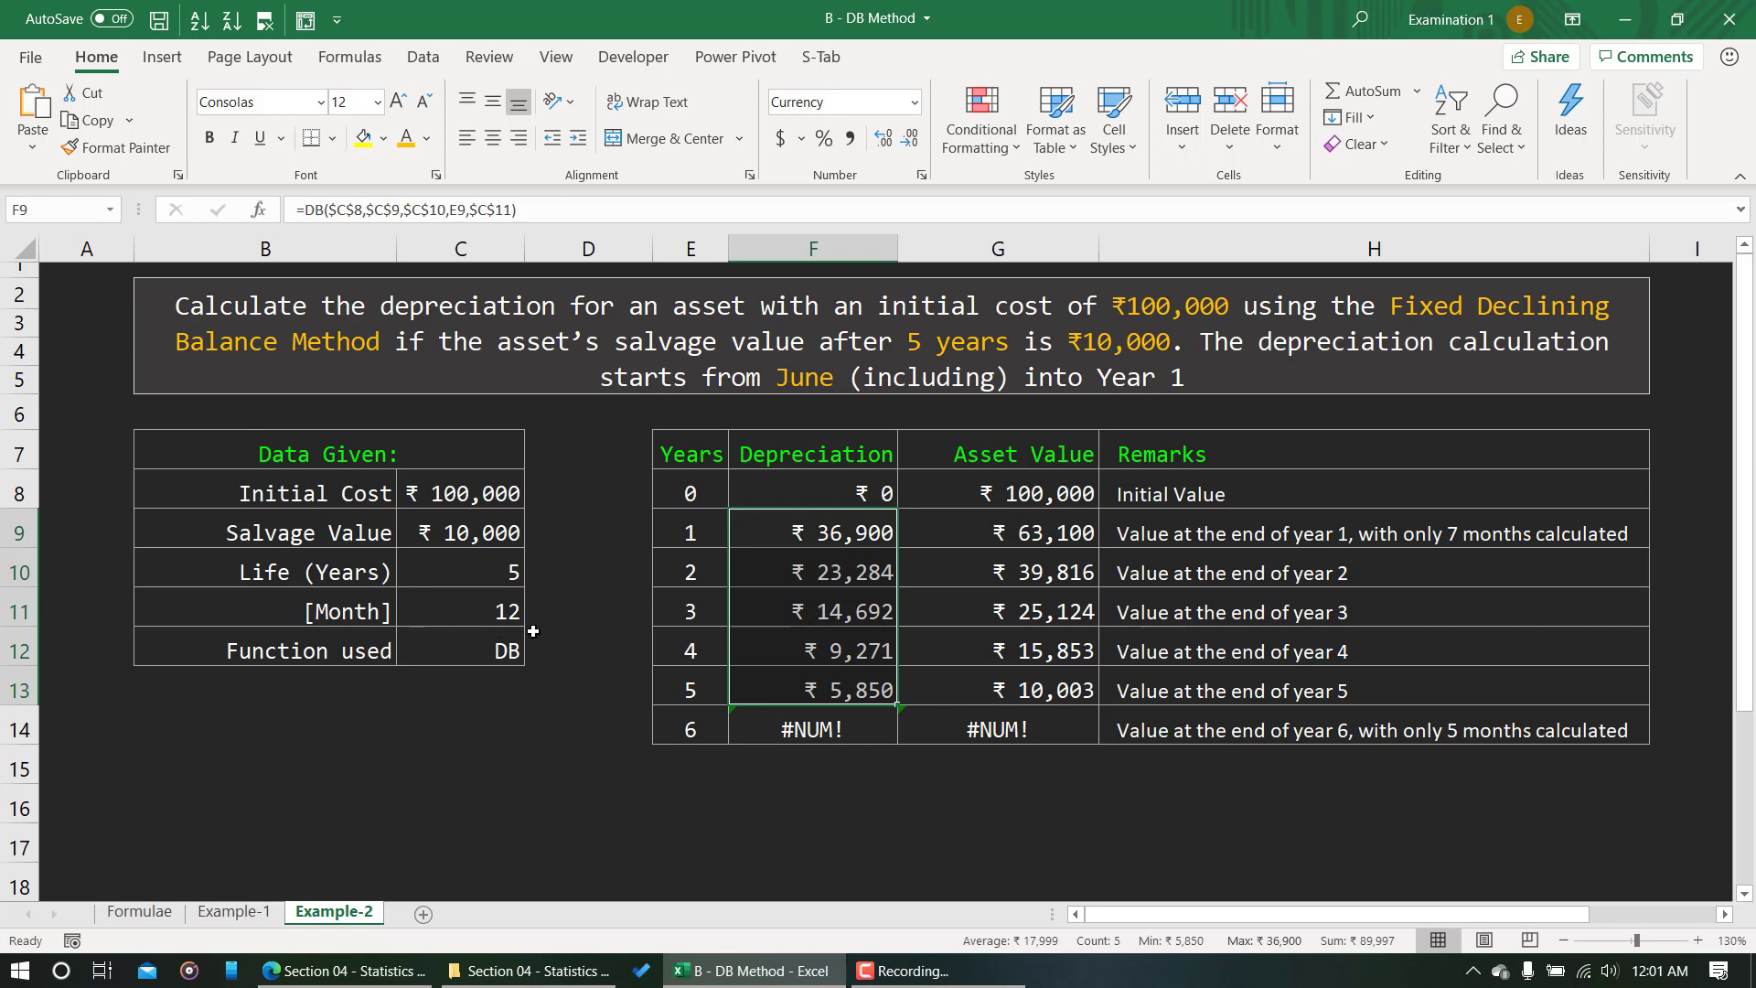
Restore the month in C11 to 7.
{"action": "left_click", "coordinate": [500, 612]}
{"action": "type", "text": "7"}
{"action": "key", "text": "Return"}
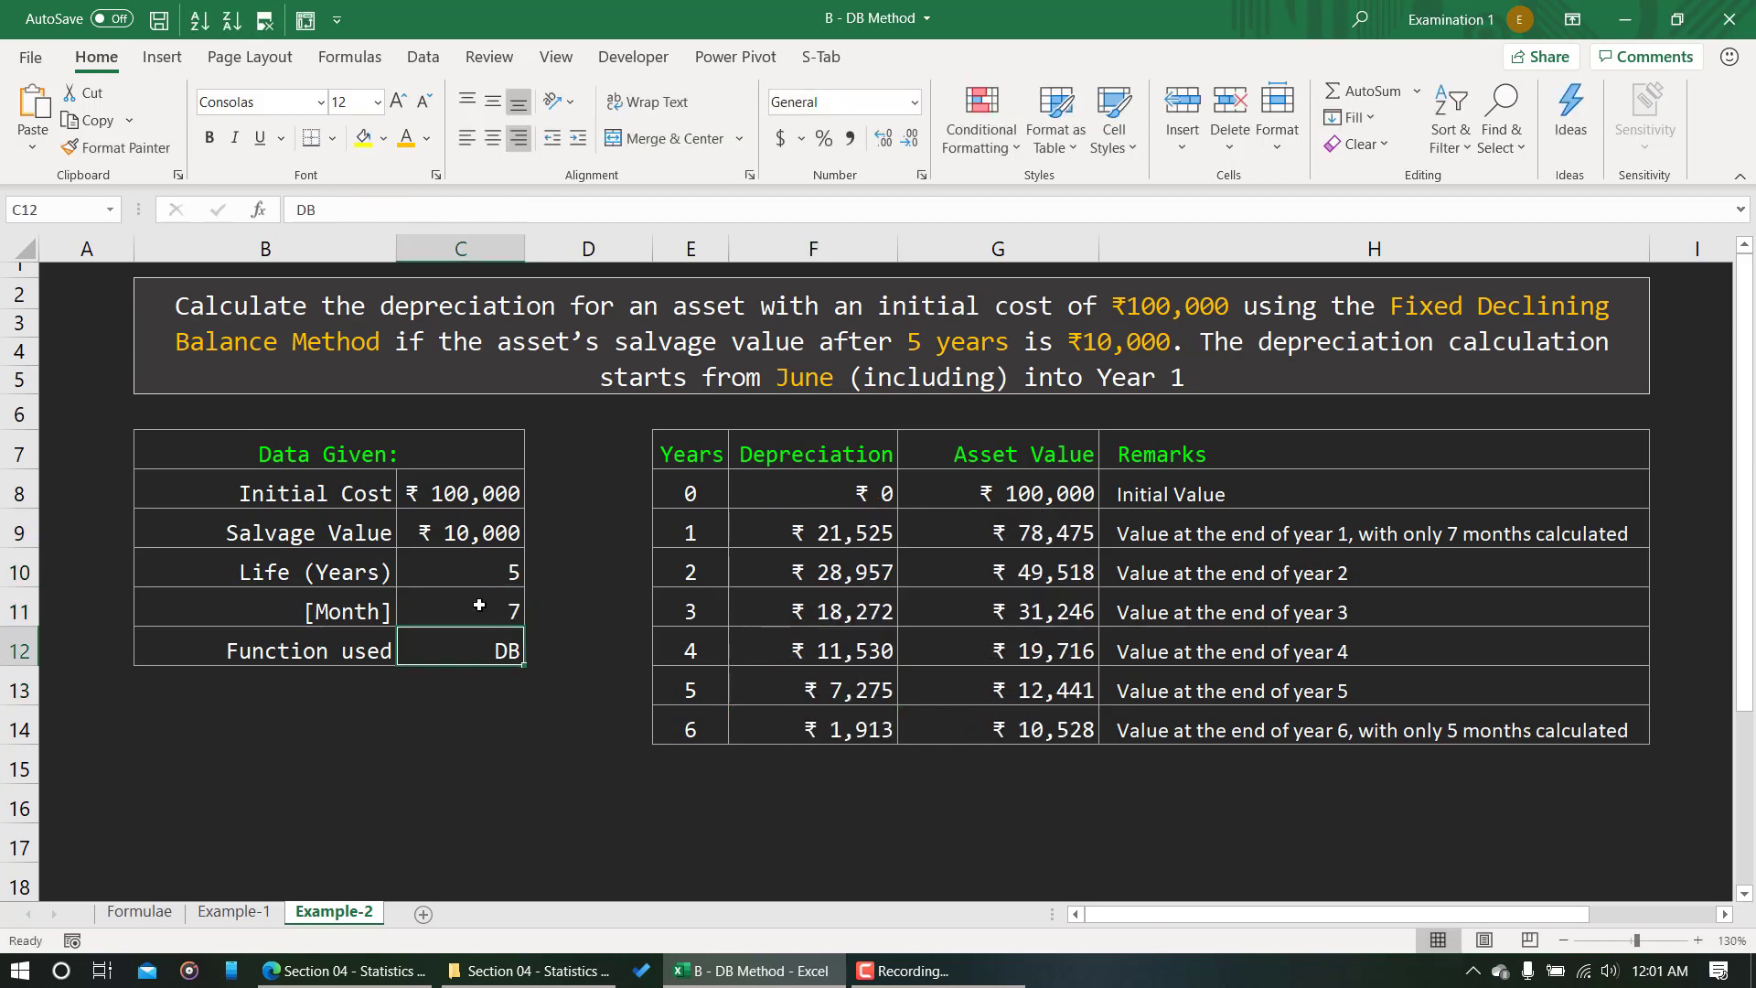
{"action": "left_click", "coordinate": [483, 606]}
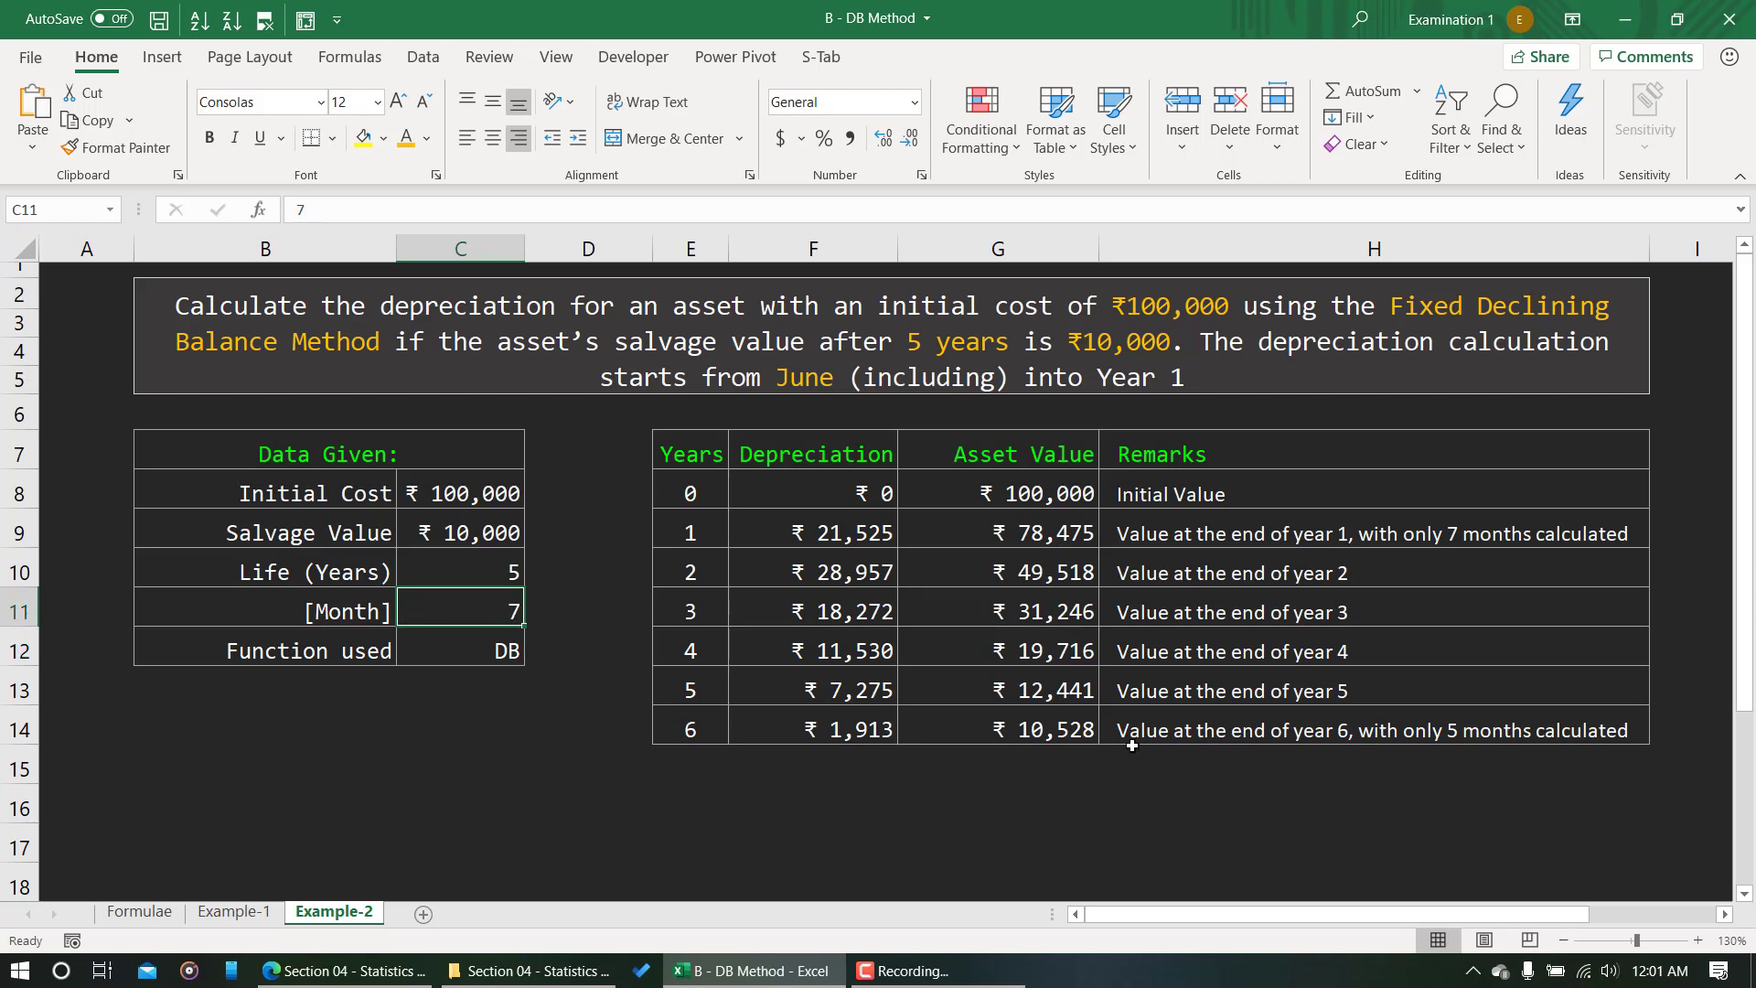